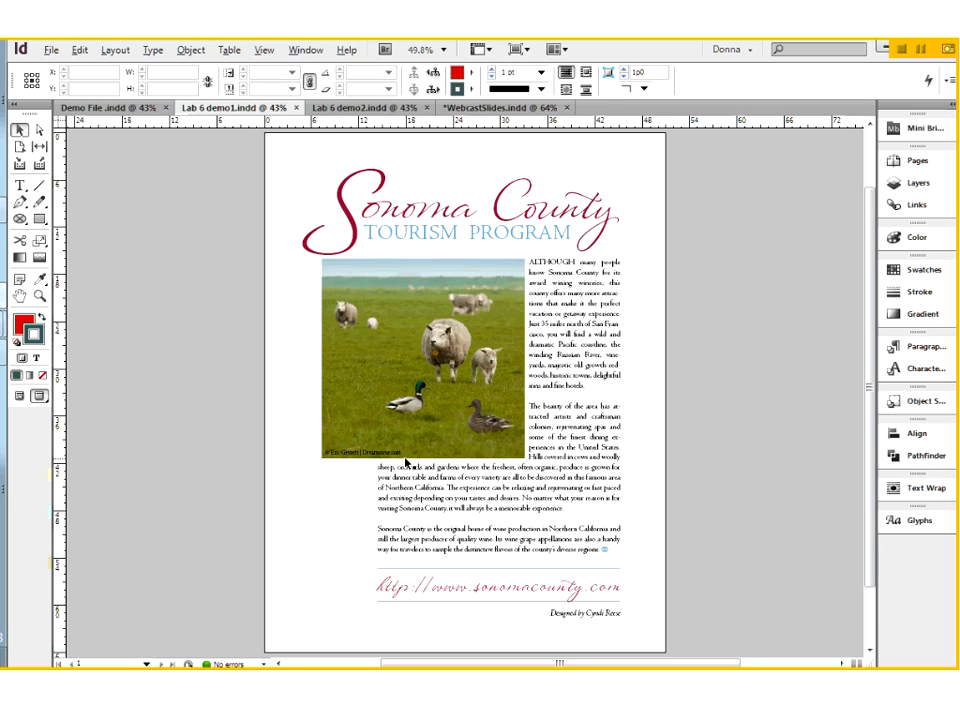
Examine the photo credit on the sheep picture up close and return to the full-page view.
key("z")
left_click_drag(338, 440, 383, 468)
left_click_drag(383, 468, 368, 418)
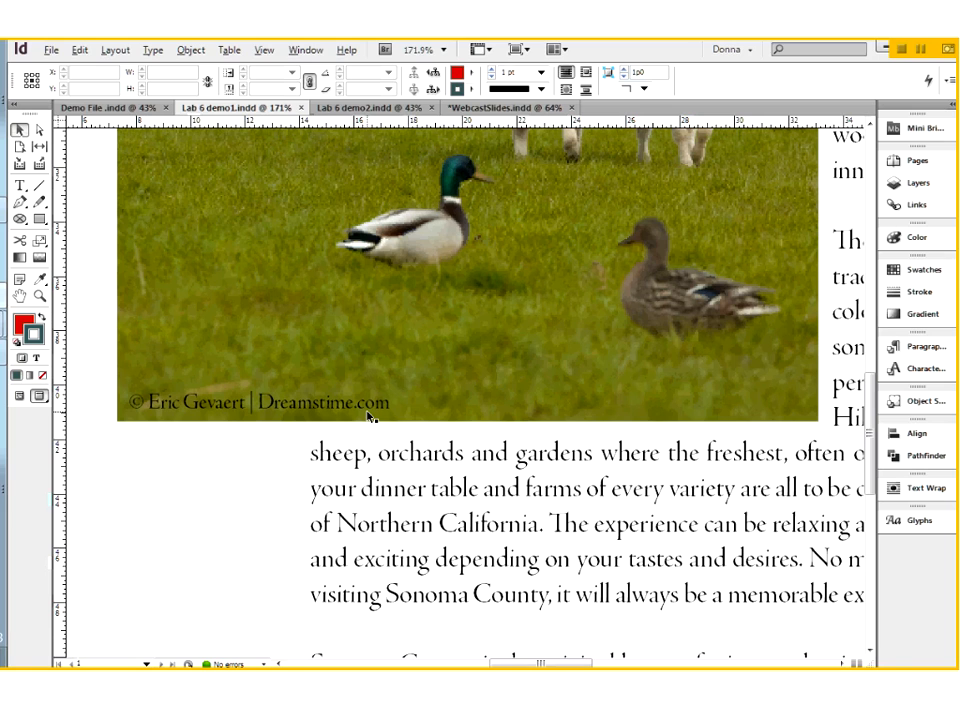
key("ctrl+0")
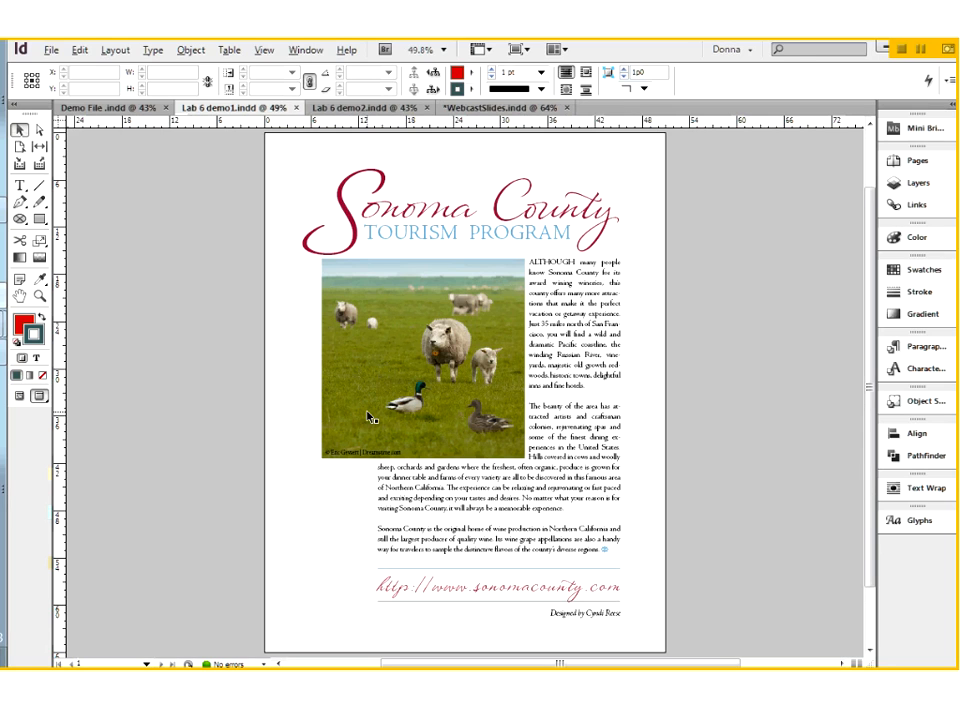
Show the frame edges in Lab 6 demo2.indd and inspect the designer credit, title, web address, body text and bottle artwork frames.
left_click(372, 110)
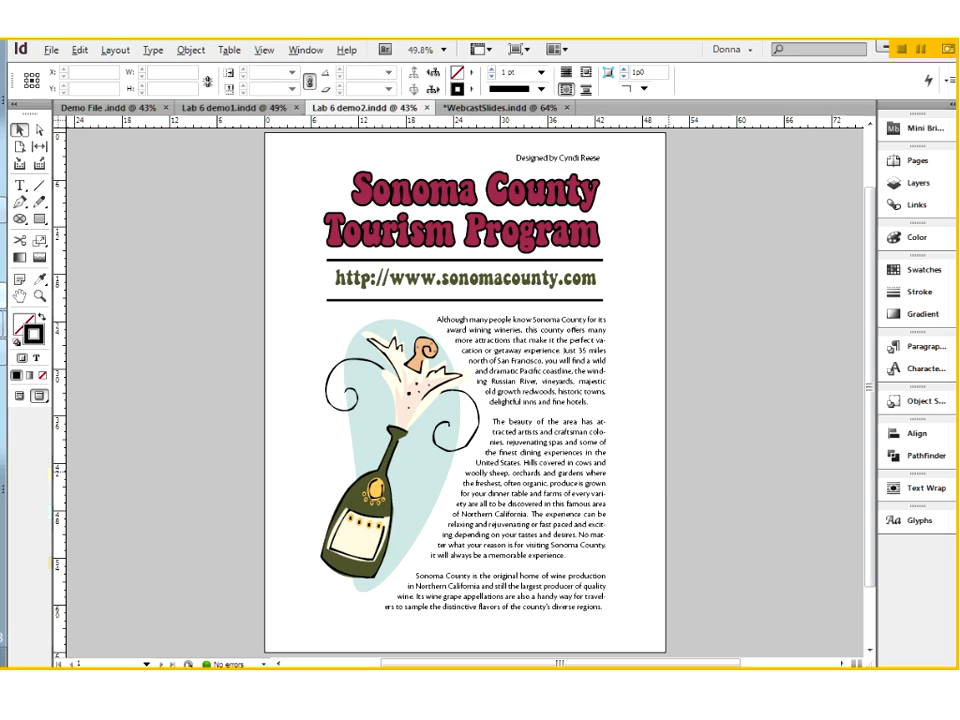
left_click(19, 397)
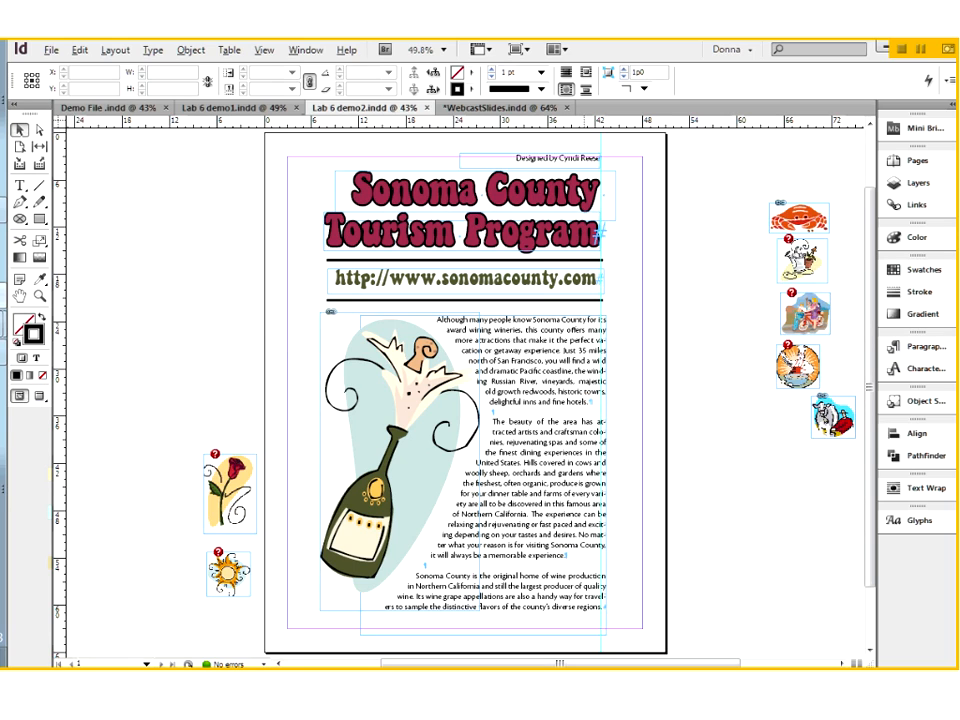
left_click(505, 164)
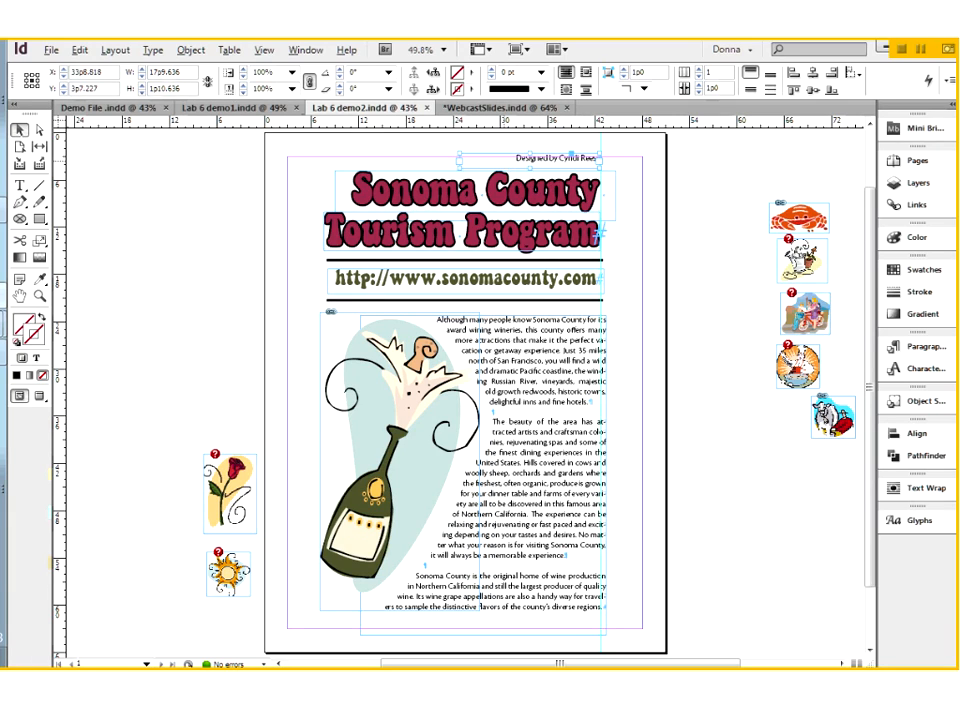
left_click(421, 203)
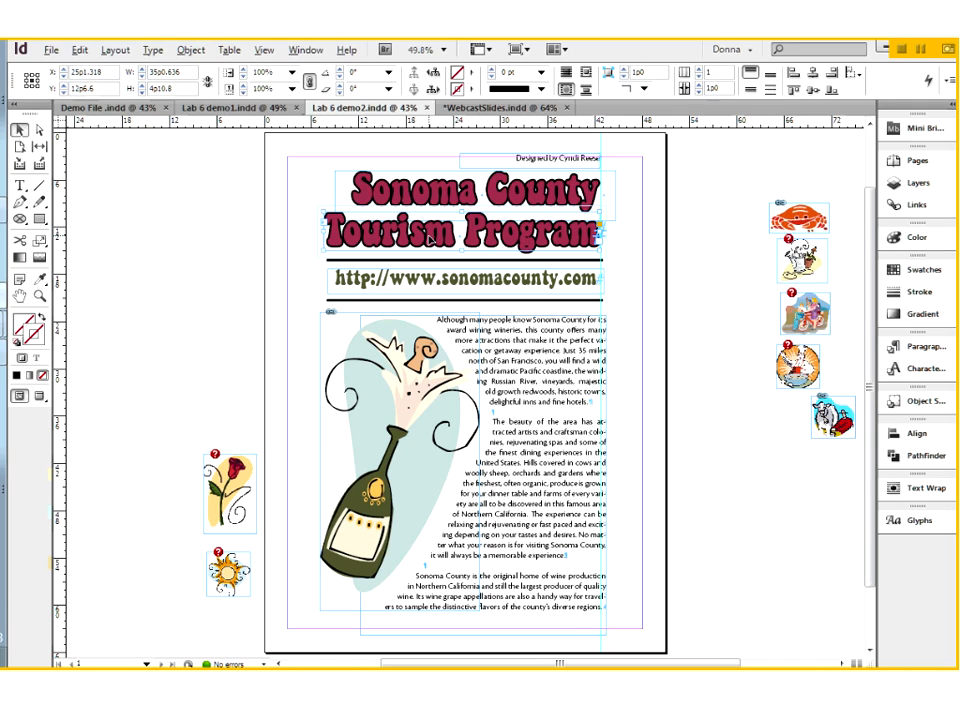
left_click(462, 278)
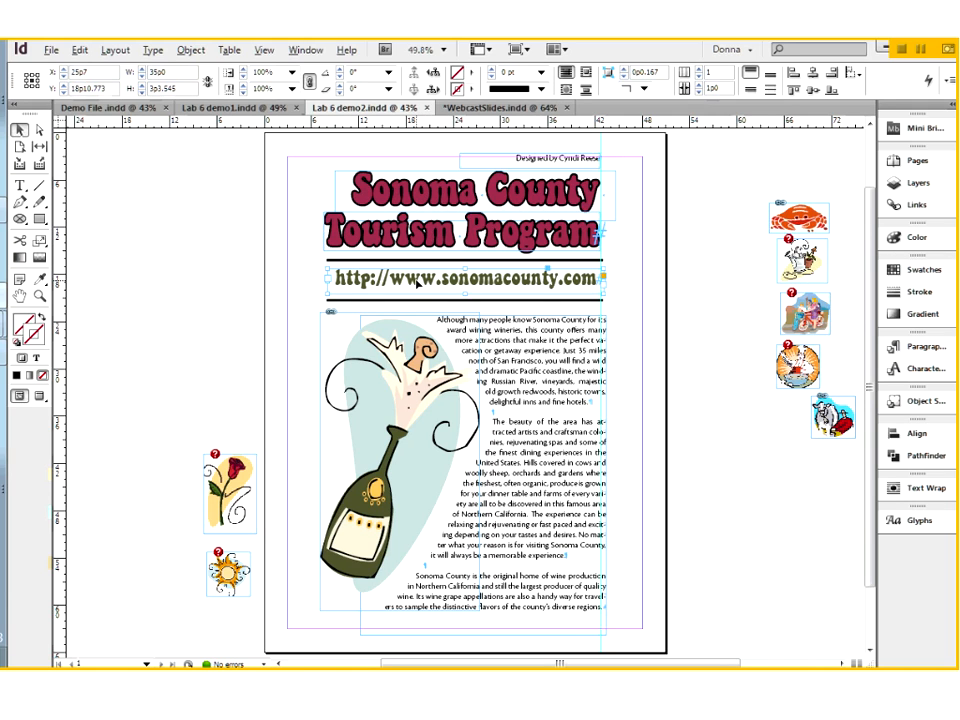
left_click(575, 356)
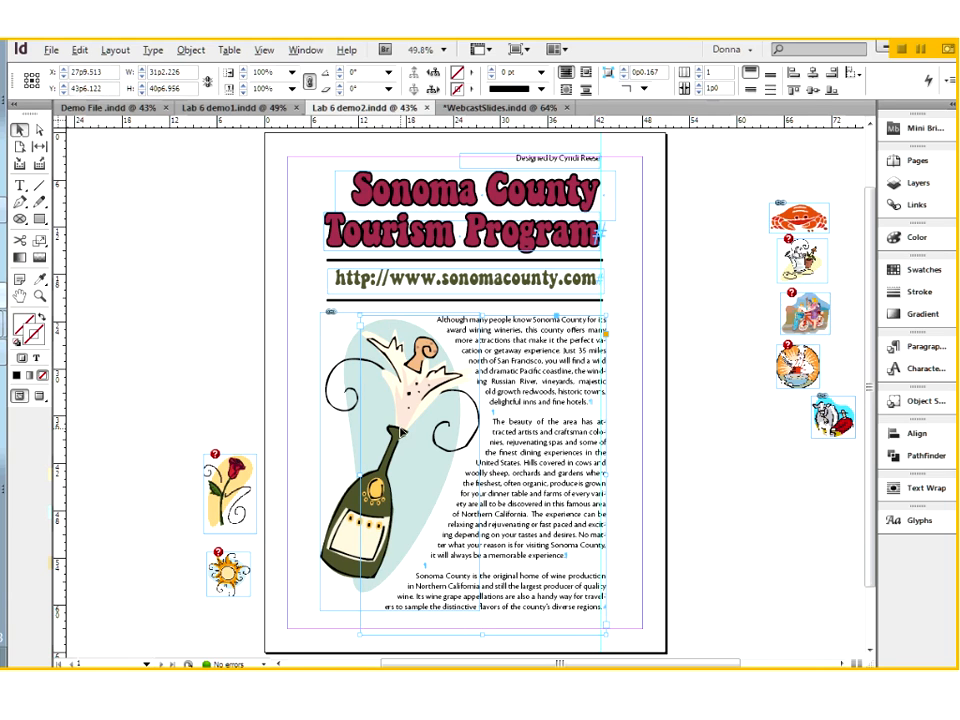
left_click(351, 452)
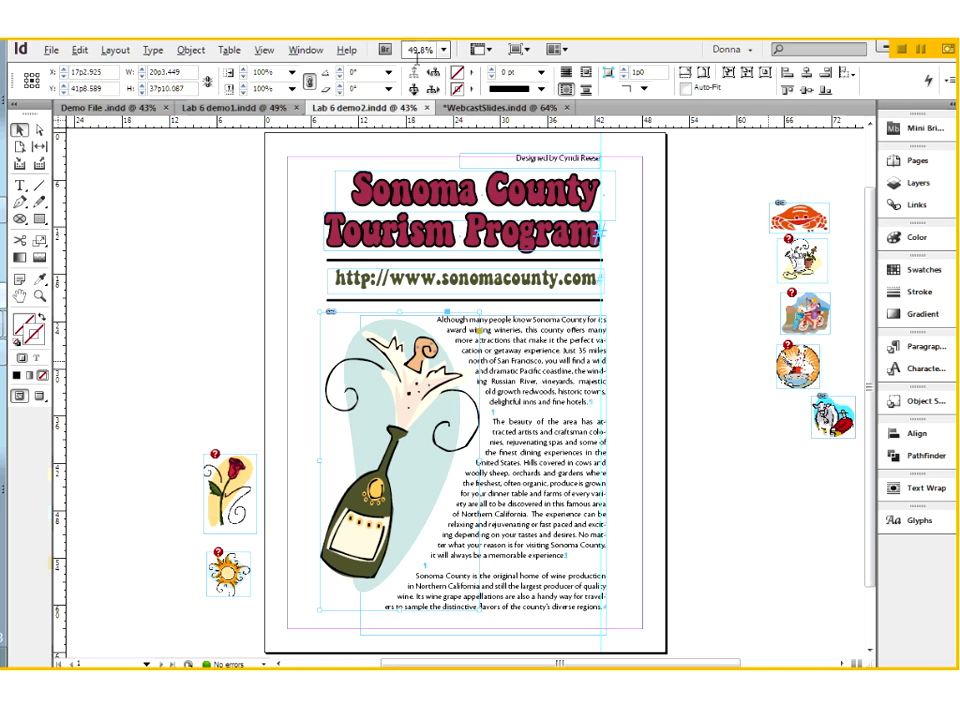
Ungroup the Sonoma County Tourism Program title in Lab 6 demo1.indd with the frame edges shown.
left_click(238, 110)
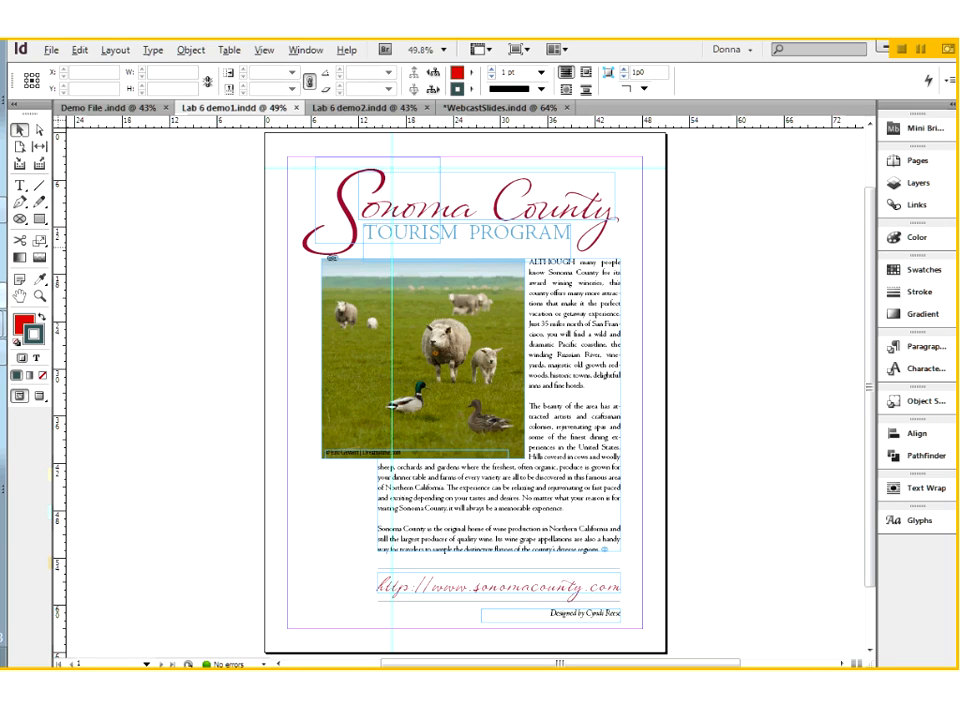
left_click(39, 396)
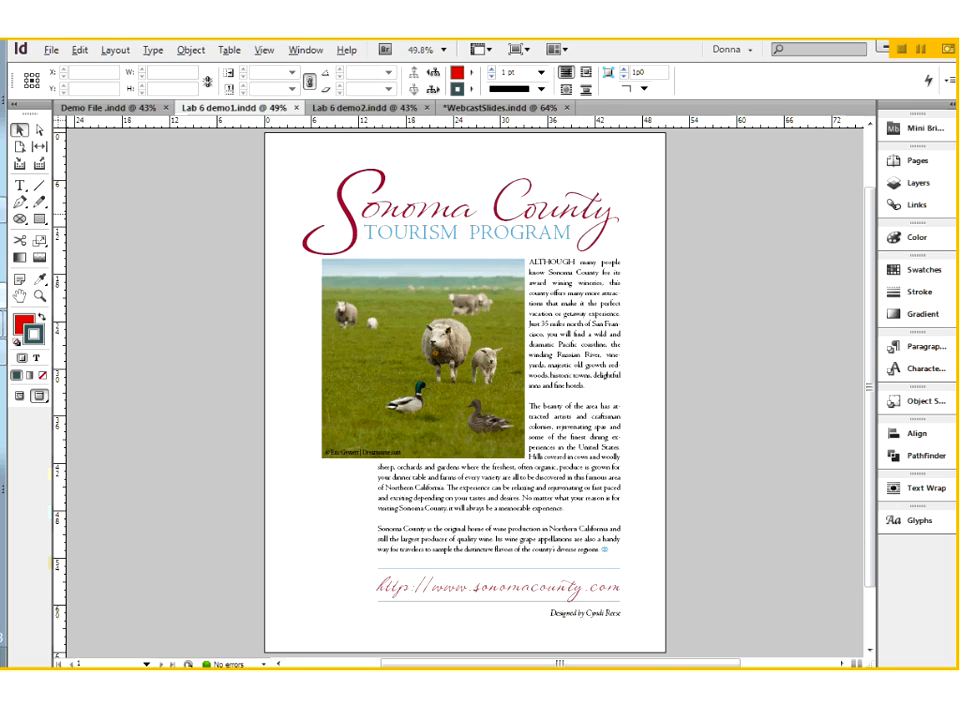
left_click(437, 231)
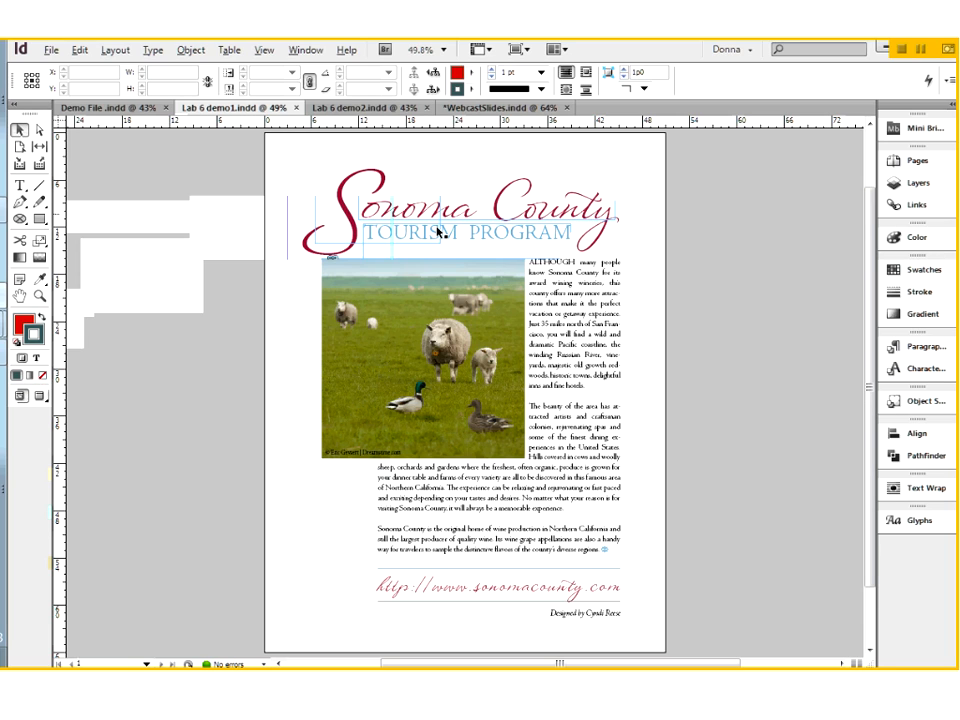
key("ctrl+a")
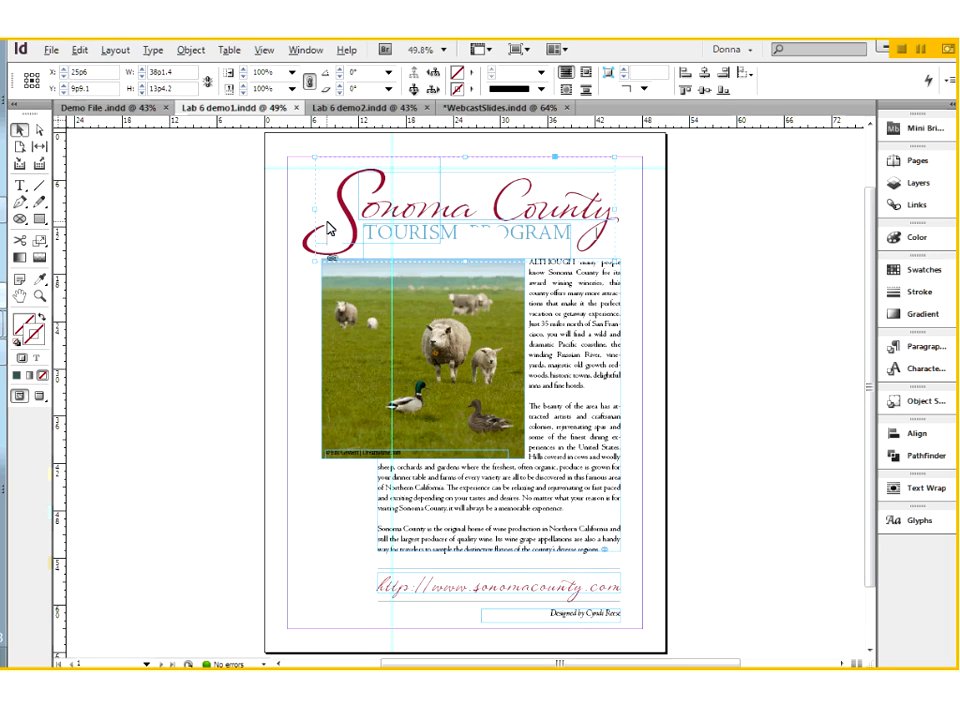
right_click(328, 228)
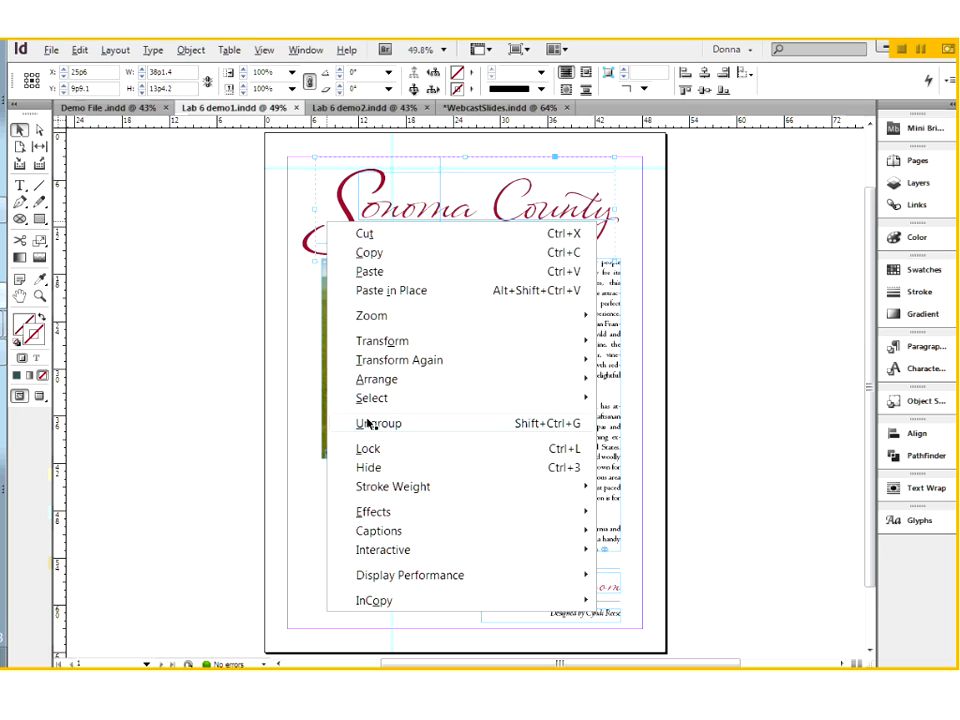
left_click(368, 424)
Try moving the large S frame out onto the pasteboard beside the page, and undo the move.
left_click(314, 246)
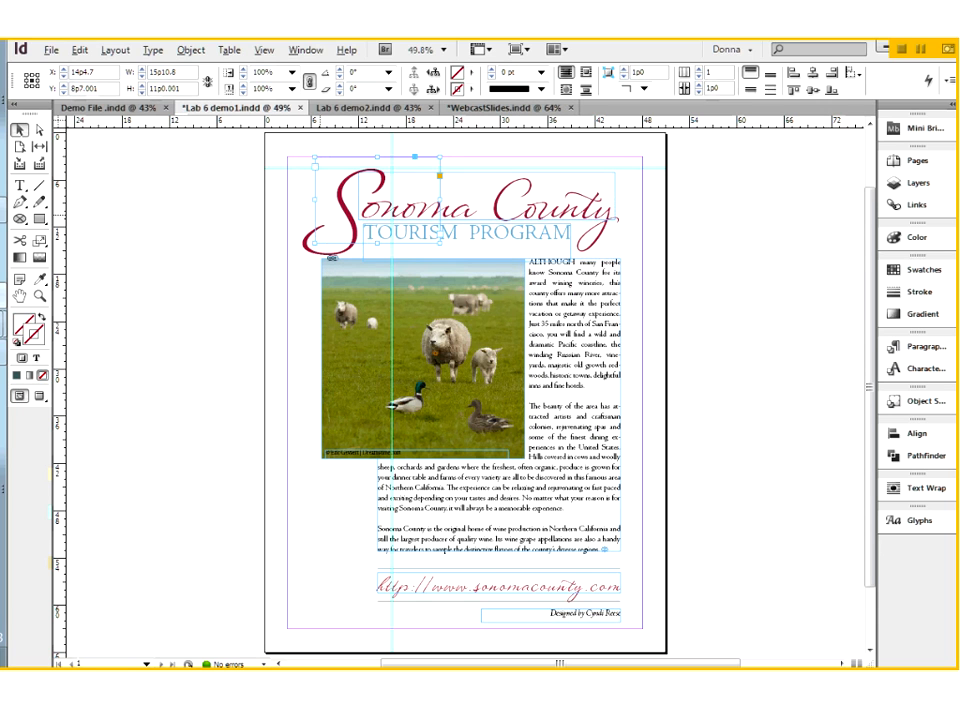
left_click_drag(314, 246, 168, 289)
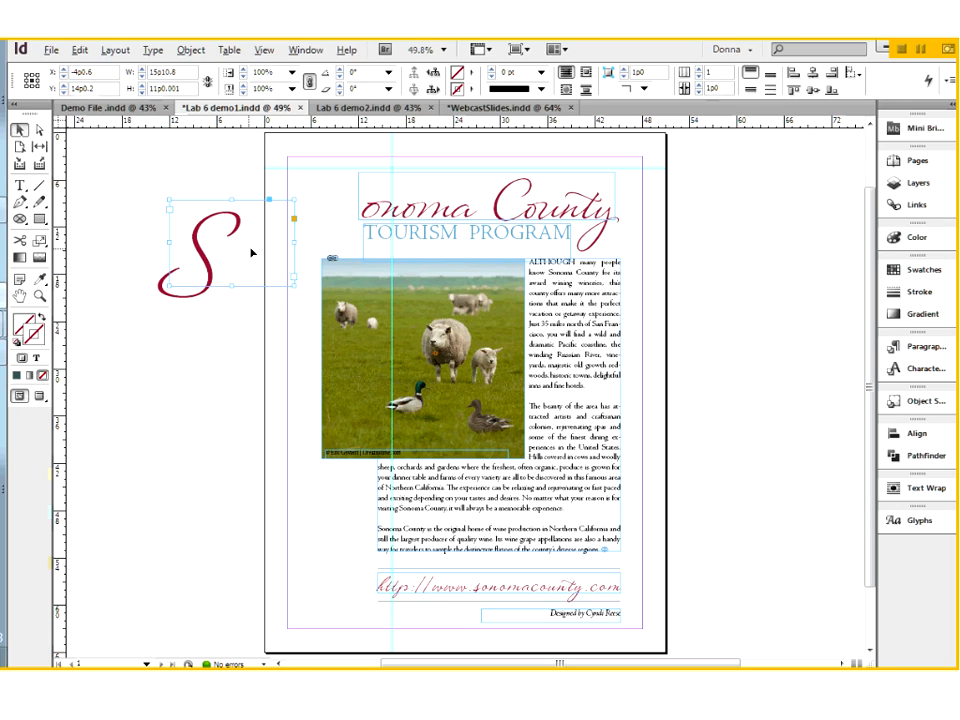
left_click_drag(251, 253, 393, 209)
key("ctrl+z")
key("ctrl+z")
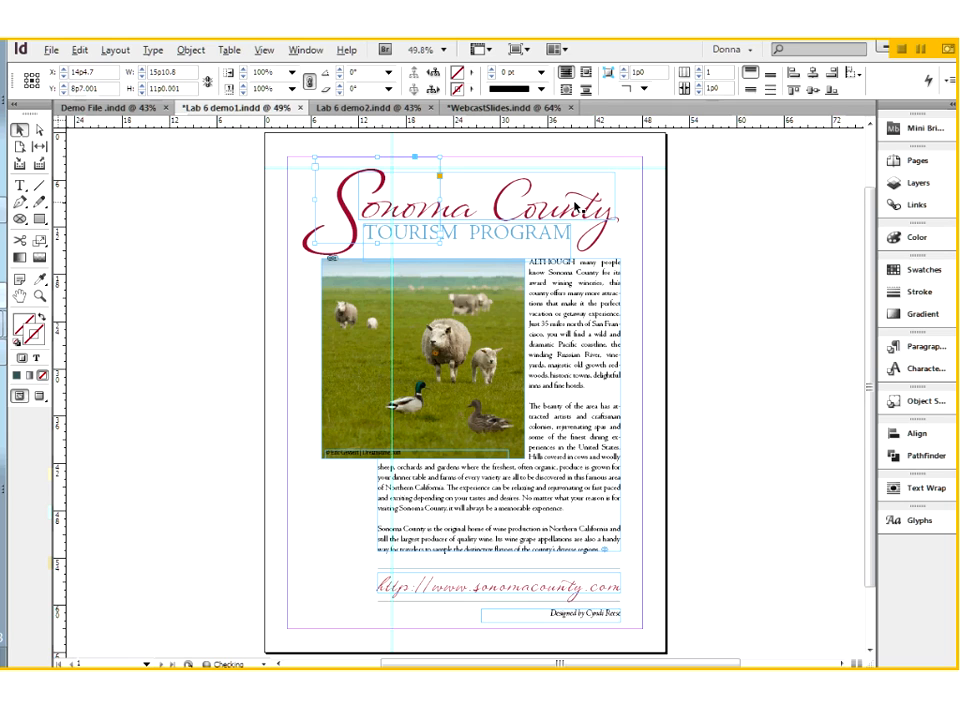
Try moving the "onoma County" text frame out onto the pasteboard, and undo the move.
left_click(575, 209)
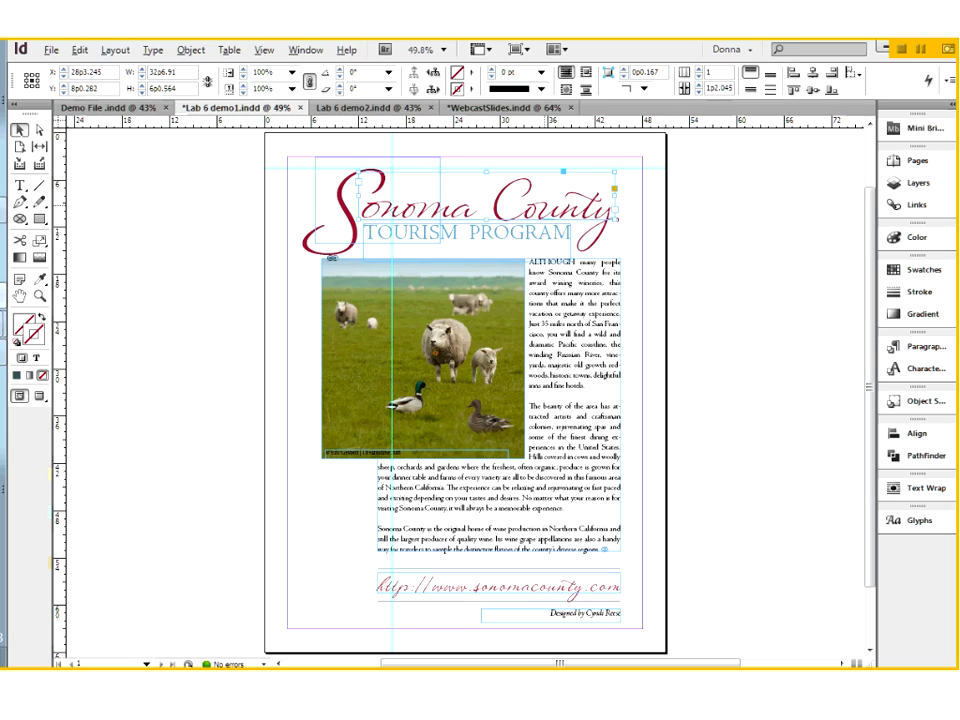
left_click_drag(575, 209, 804, 215)
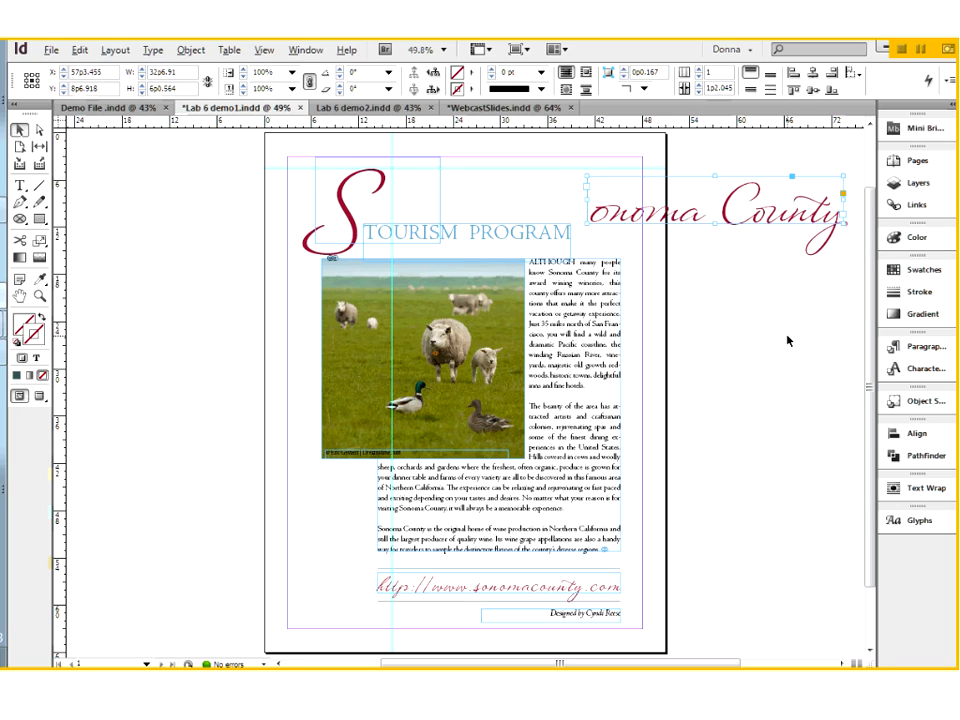
key("ctrl+z")
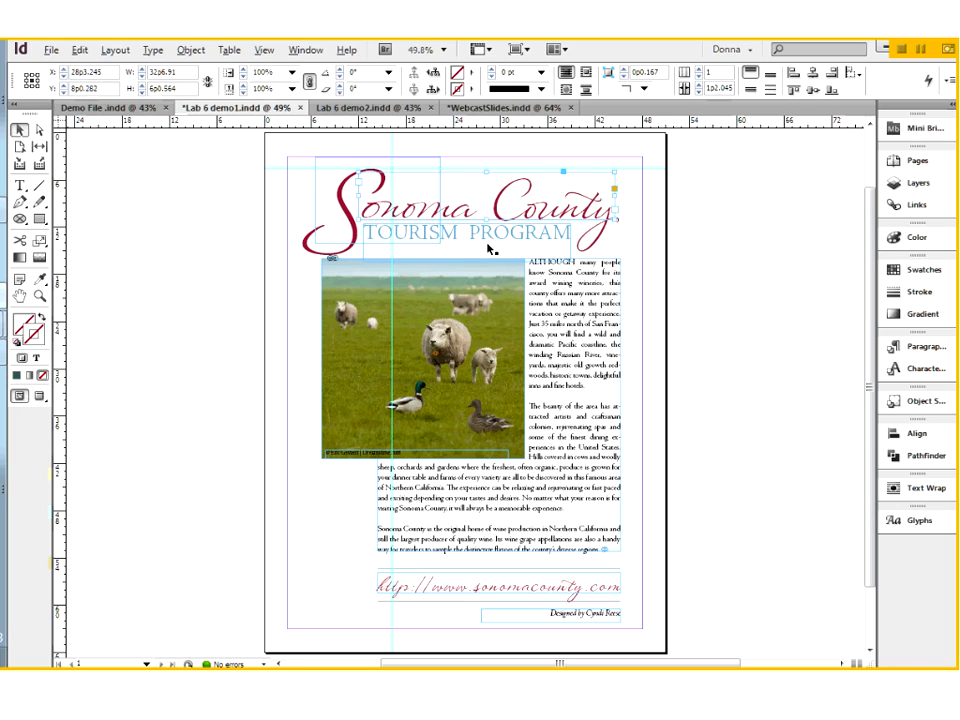
Move the TOURISM PROGRAM text frame off the page, put it back under the title, and deselect it.
left_click_drag(490, 246, 790, 243)
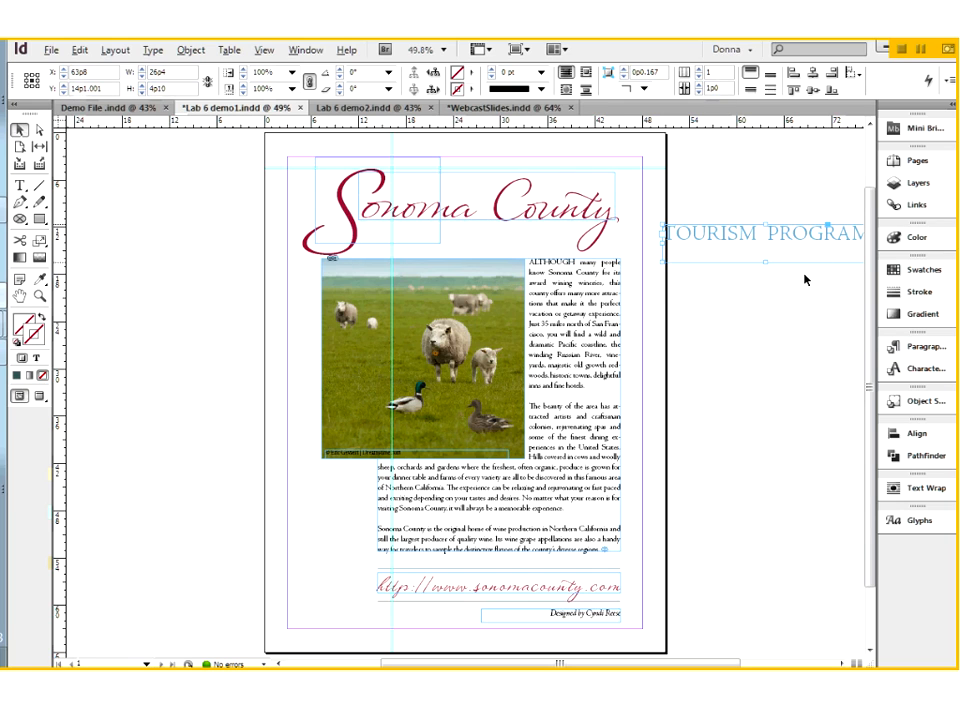
left_click_drag(748, 248, 503, 242)
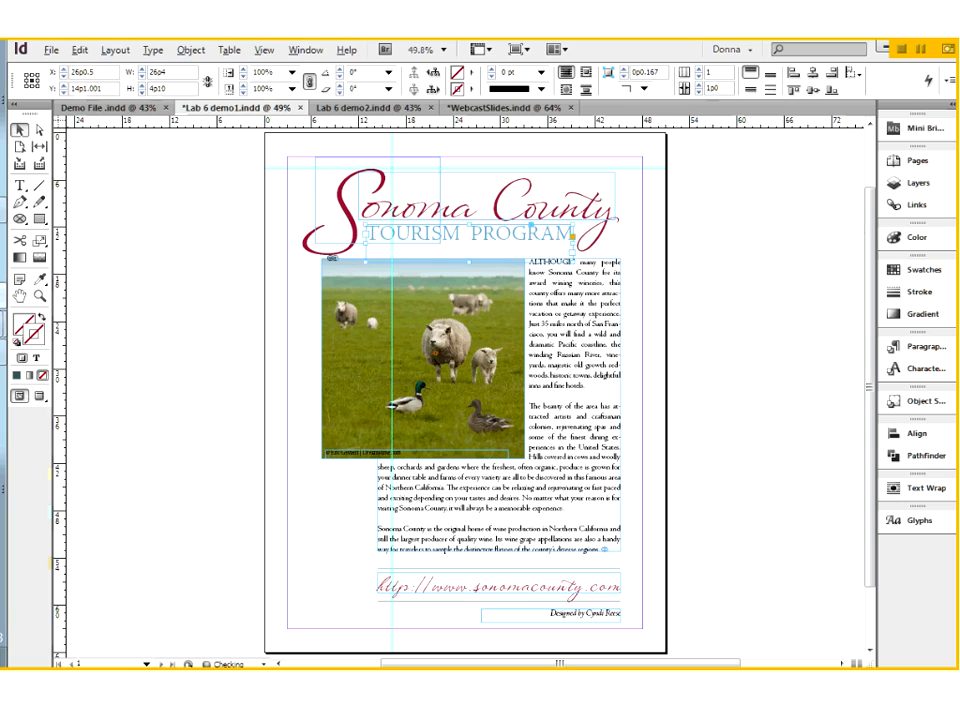
left_click(668, 272)
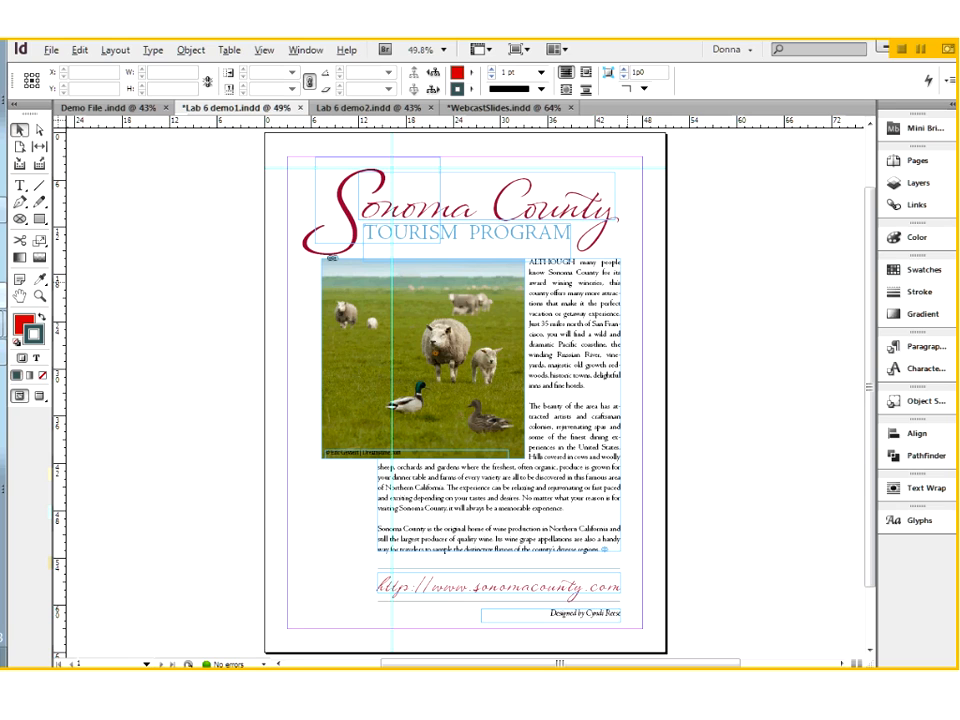
left_click(446, 591)
left_click(590, 612)
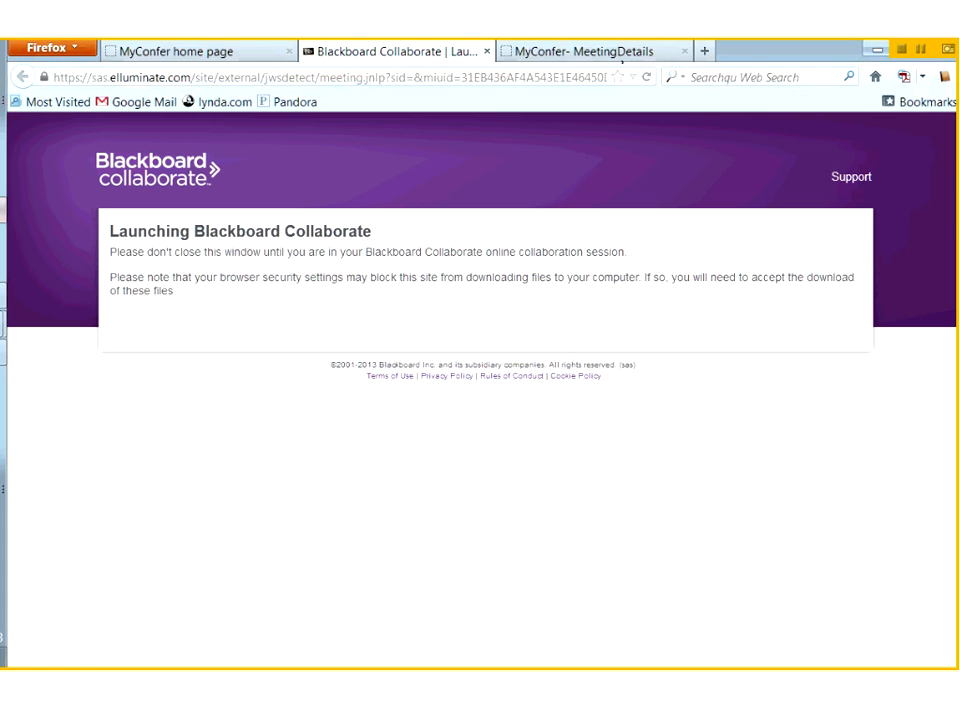
Switch to Firefox, search for "bezier wiki" in a new tab, and examine the quadratic curve figures in Wikipedia's Bézier curve article.
left_click(703, 50)
type("bez")
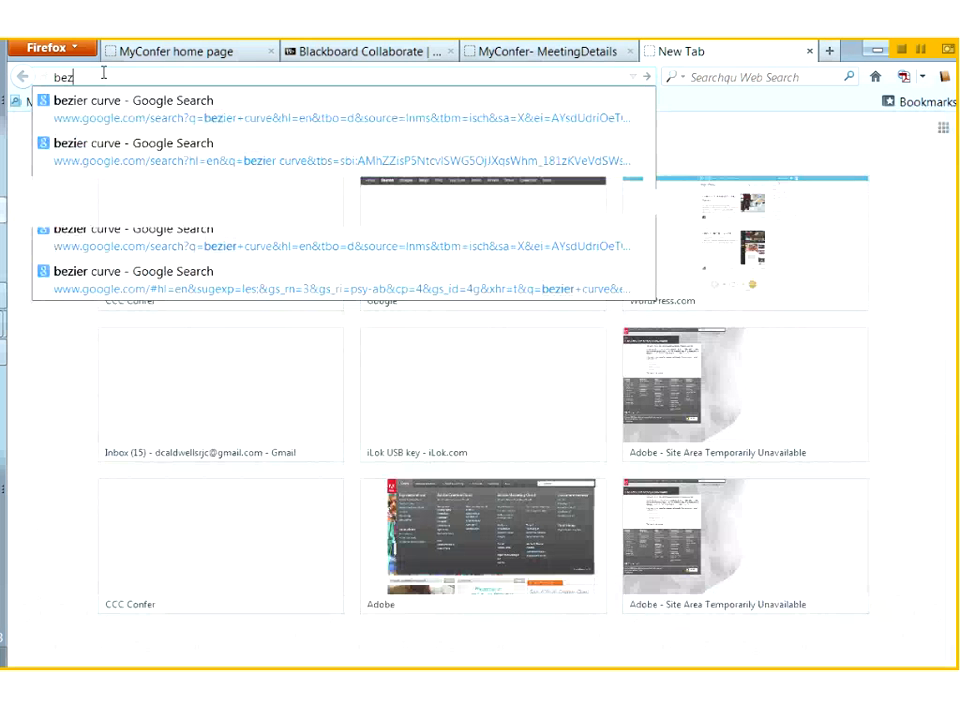
type("ier")
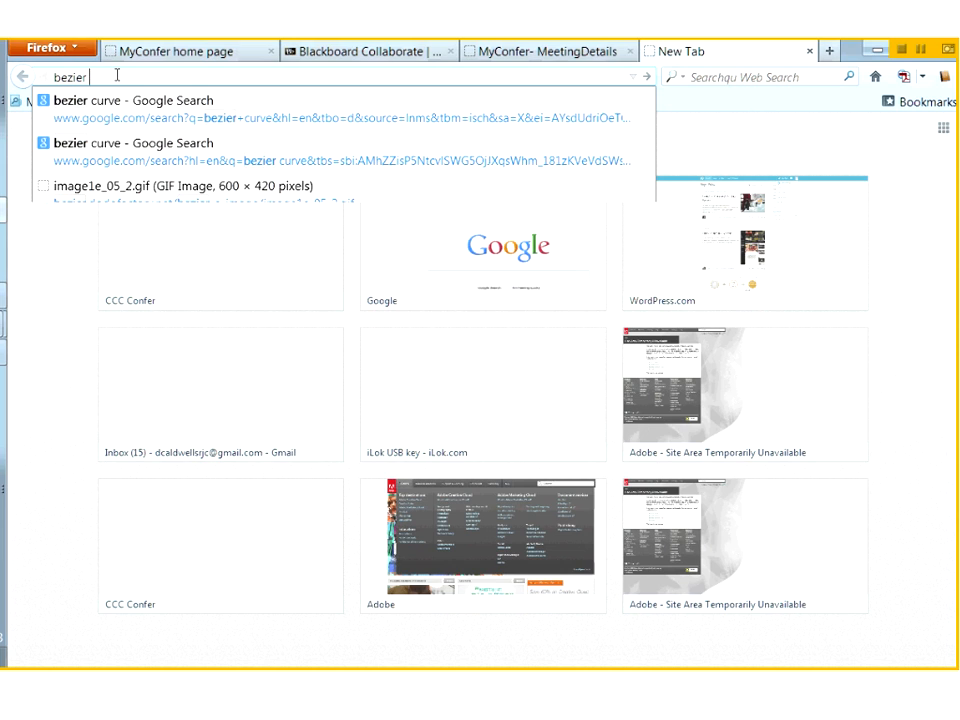
type(" wiki")
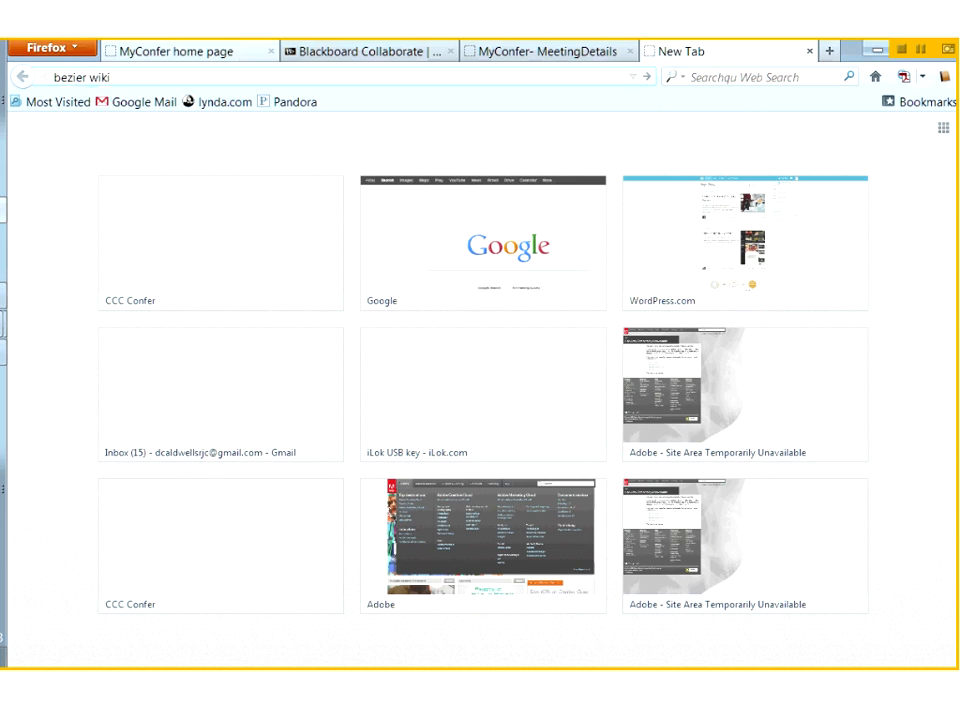
left_click(680, 78)
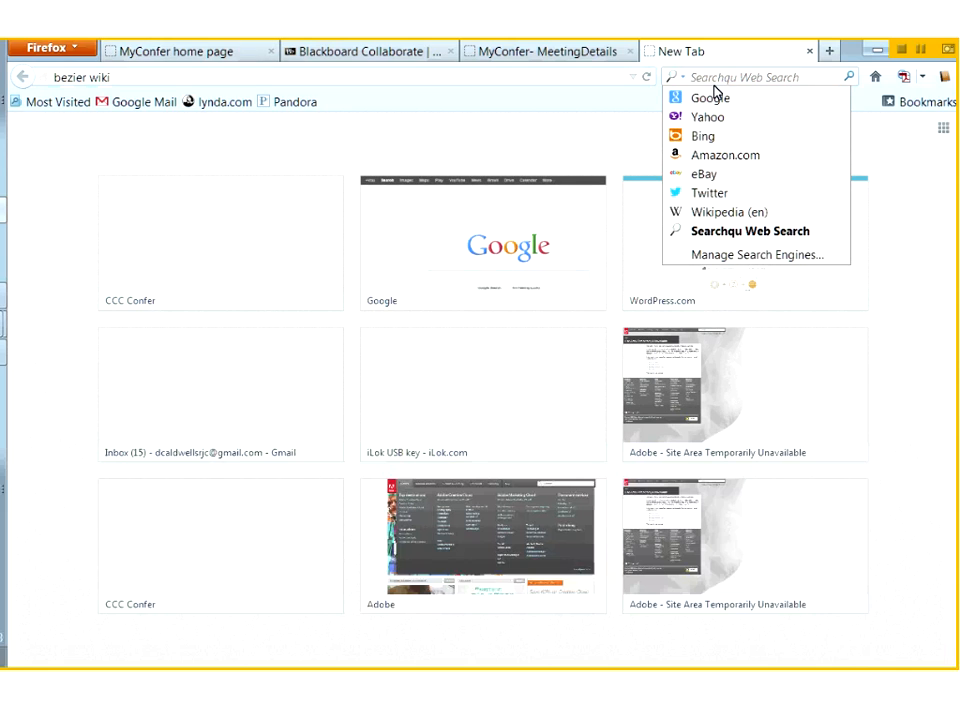
left_click(714, 78)
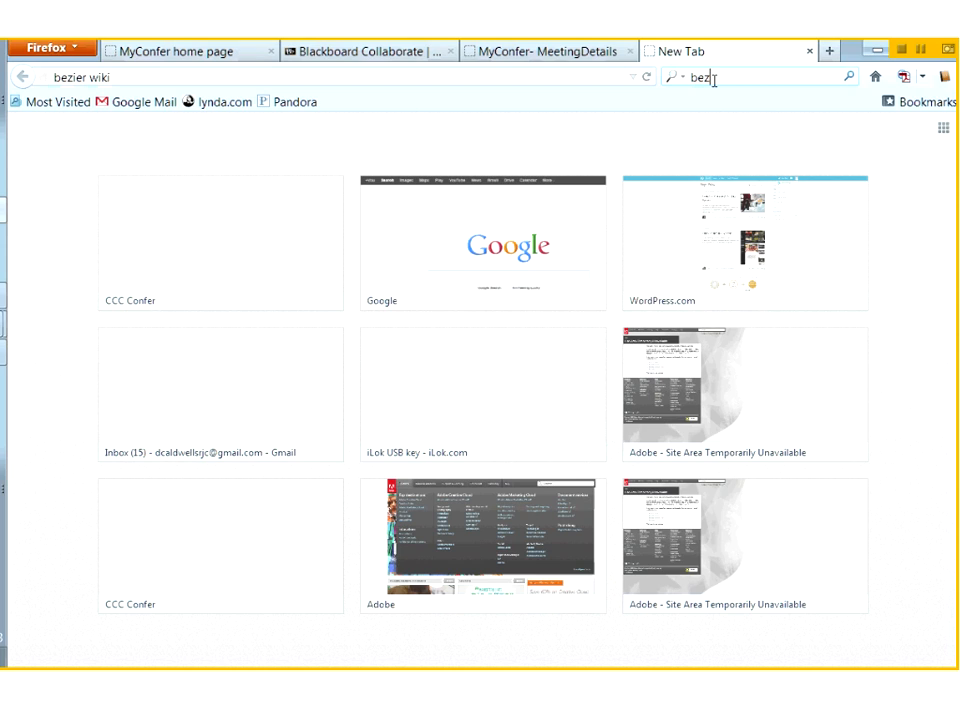
type("ier wi")
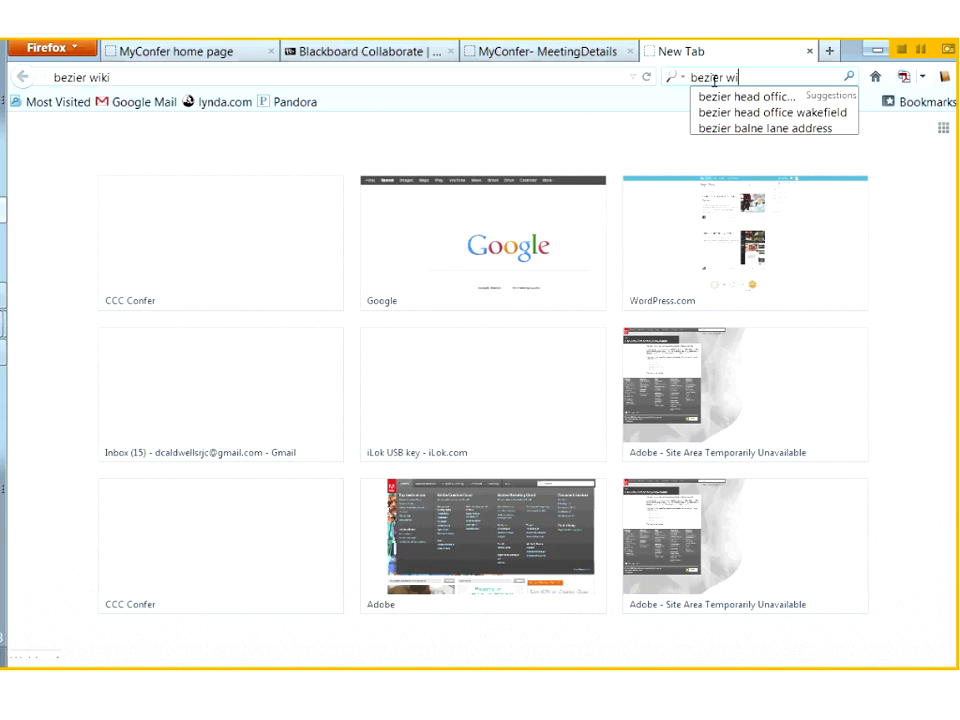
type("ki")
key("Return")
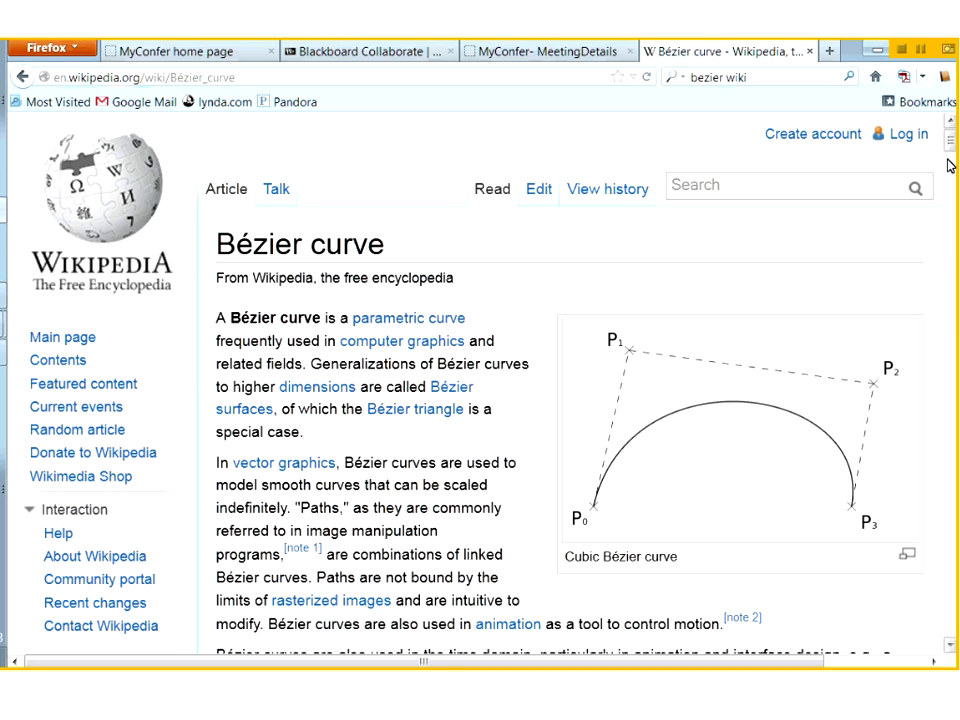
left_click_drag(950, 166, 951, 443)
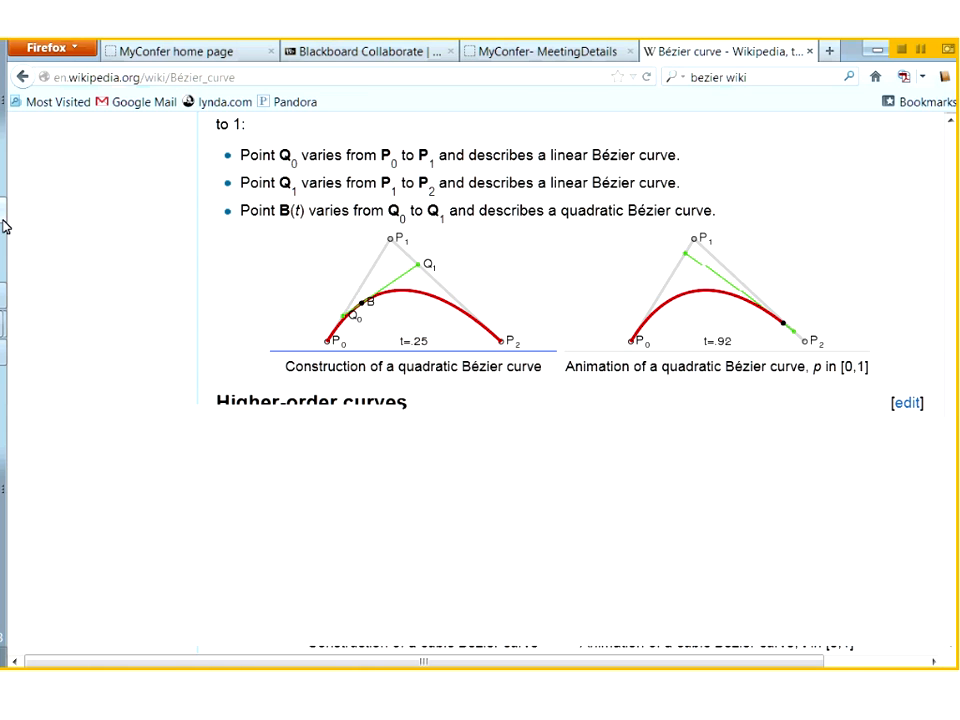
Switch to Demo File.indd in InDesign and select the straight line below the Paths and Frames heading for a closer look.
key("alt+Tab")
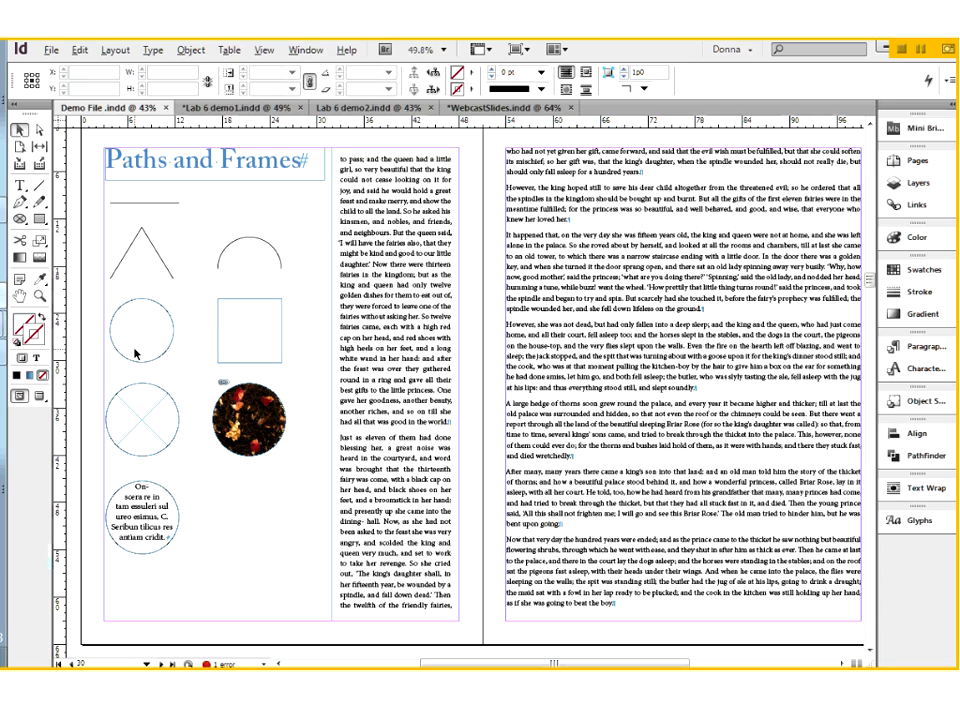
left_click(155, 206)
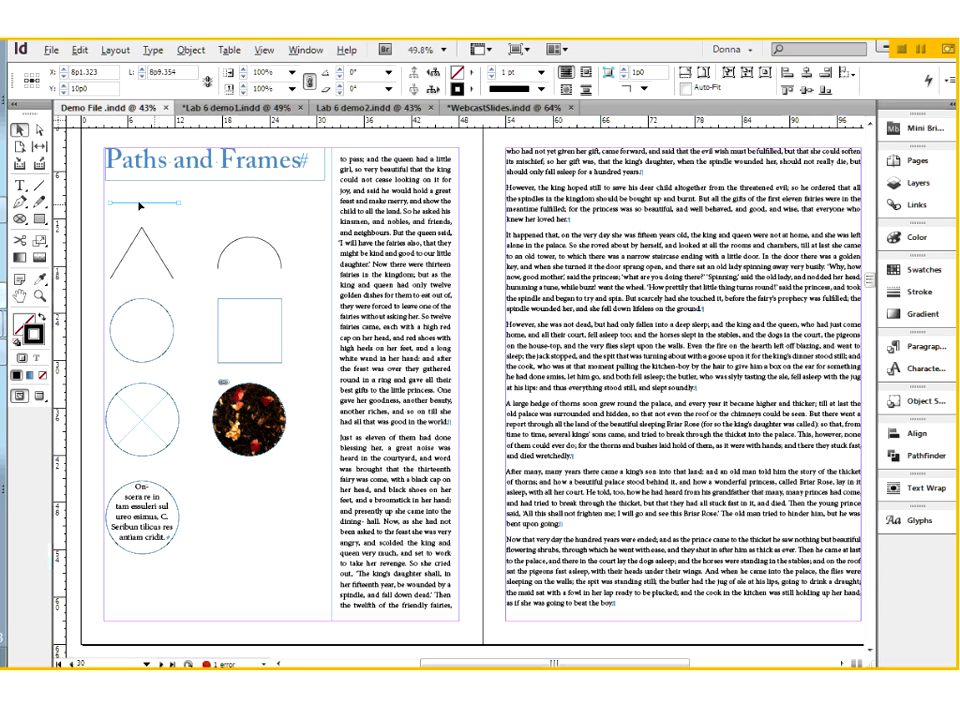
left_click_drag(65, 125, 332, 528)
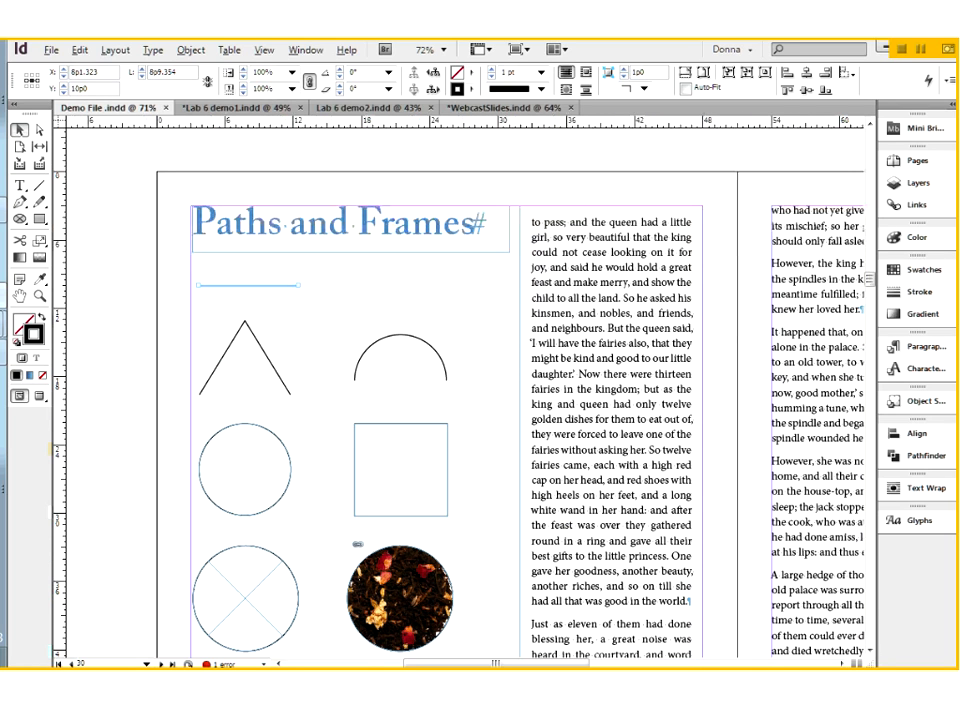
Draw a horizontal line about 11p0 long with the Line tool on the pasteboard beside the page.
left_click(39, 186)
scroll(314, 321, "left", 3)
left_click_drag(305, 319, 436, 319)
left_click_drag(432, 323, 431, 321)
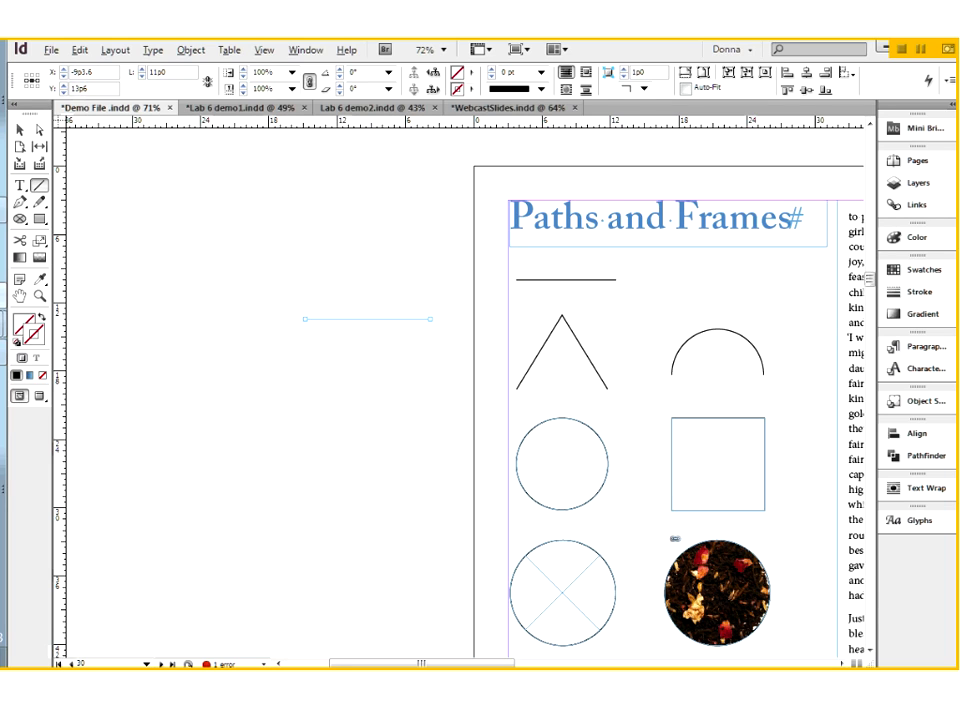
Give the pasteboard line a black 8 pt stroke and extend its left end to a length of about 21p6.
left_click(16, 341)
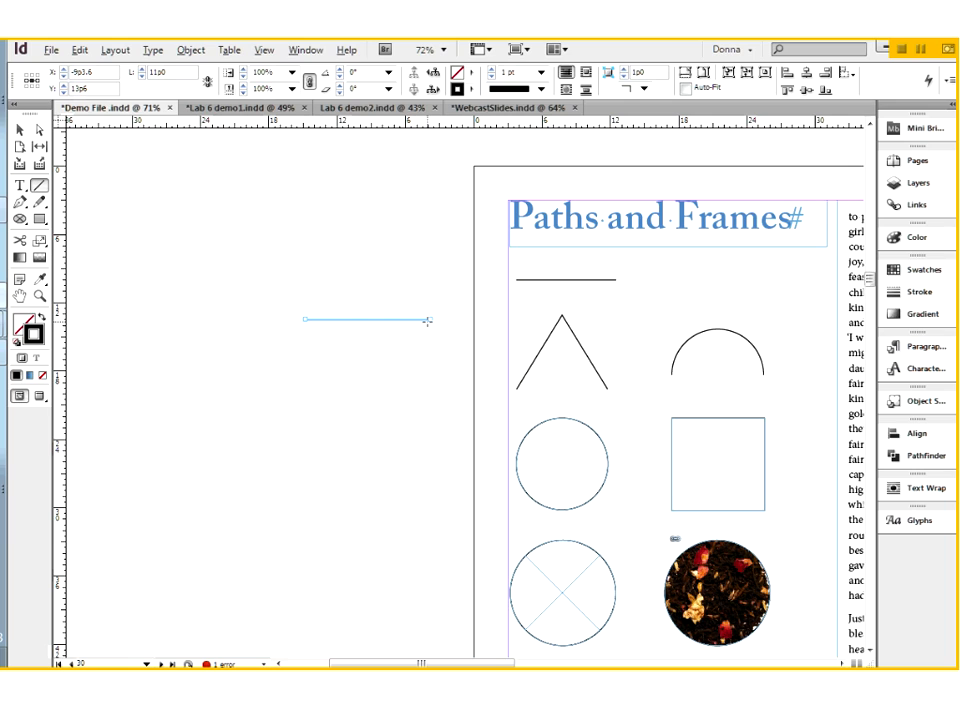
left_click(540, 72)
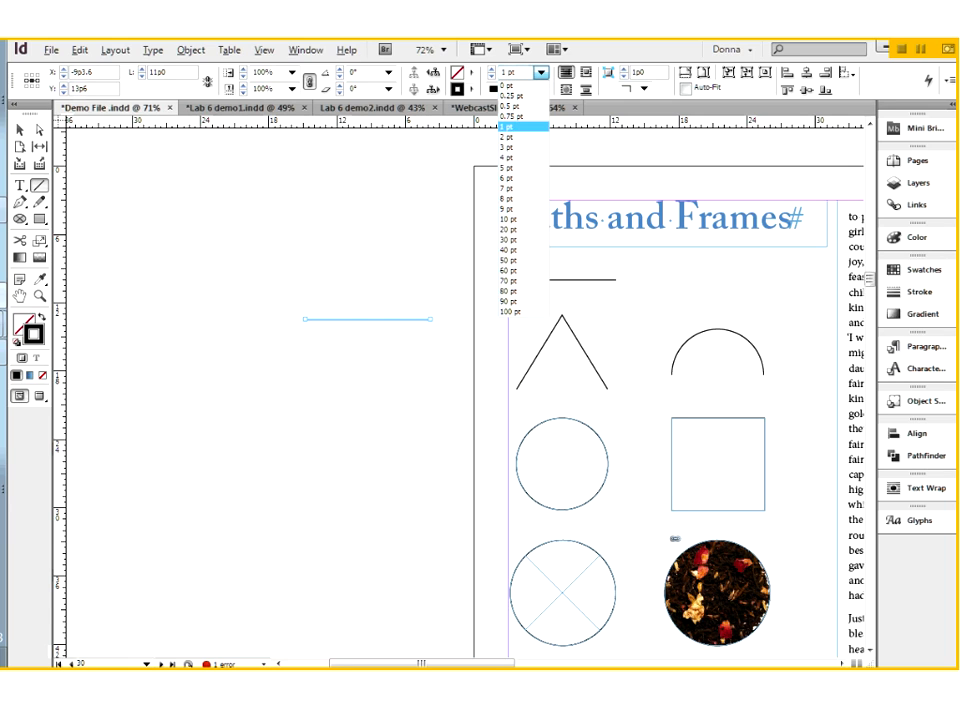
left_click(508, 198)
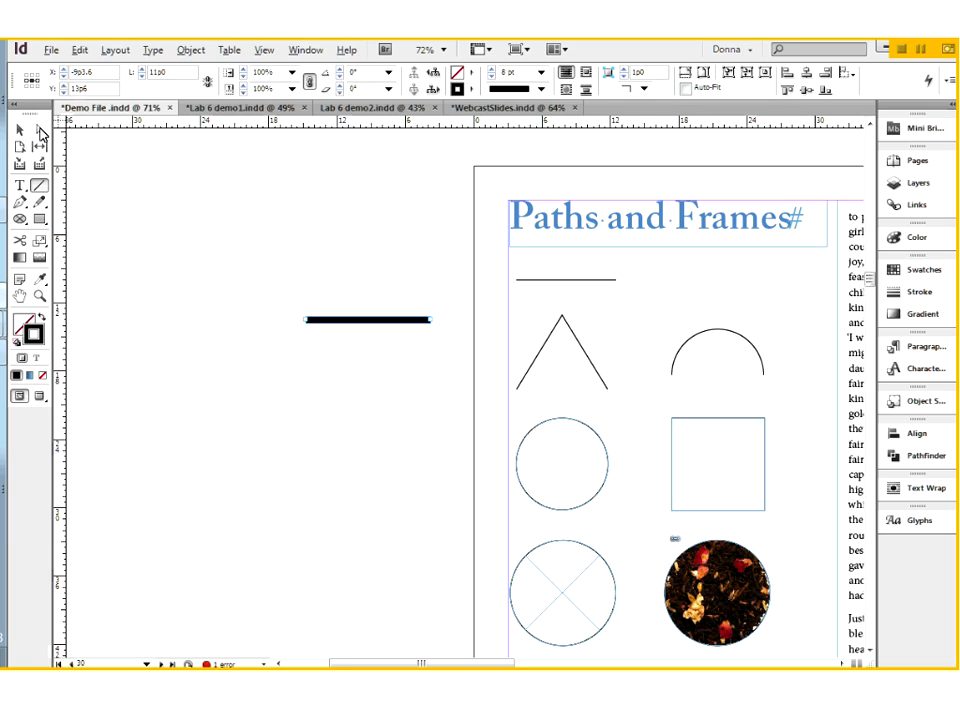
left_click(20, 131)
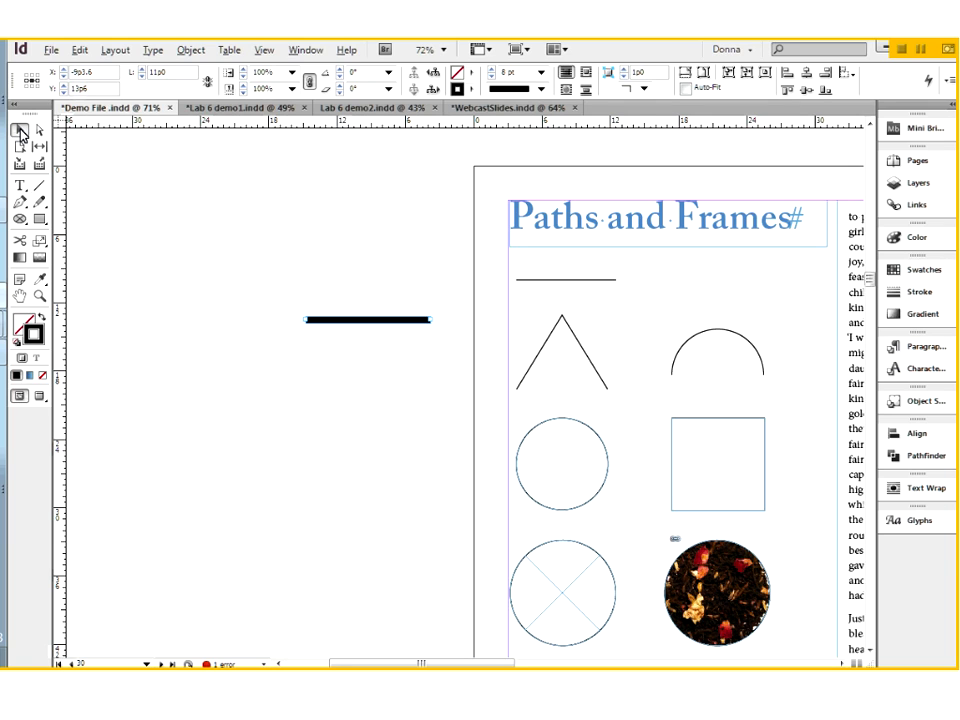
left_click_drag(306, 320, 185, 320)
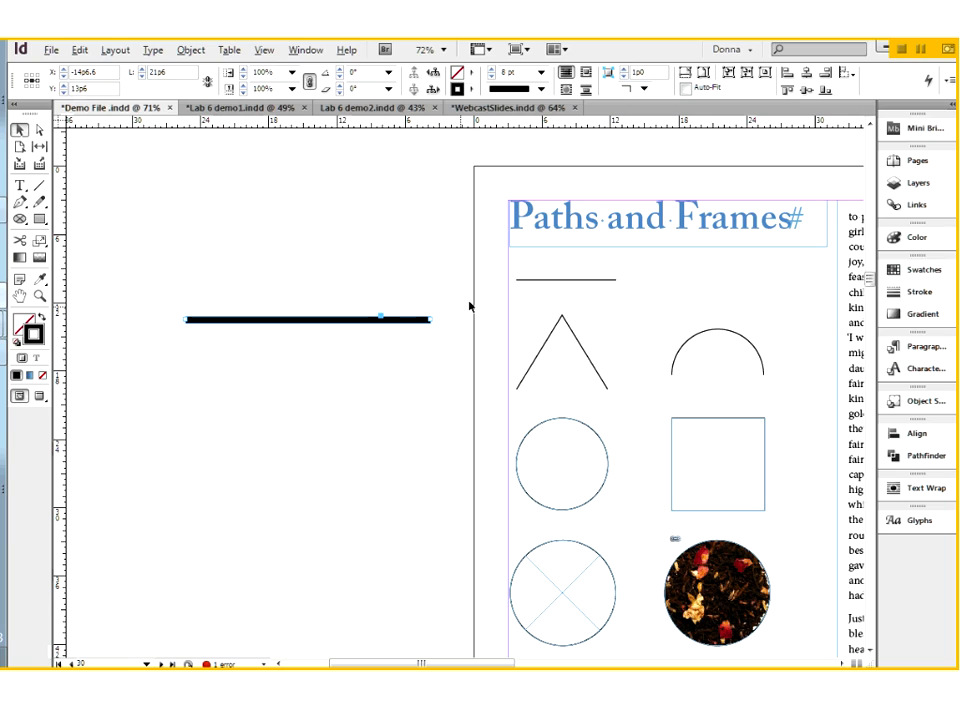
Examine the anchor points of the chevron and the thick pasteboard line with the Direct Selection tool.
left_click(543, 356)
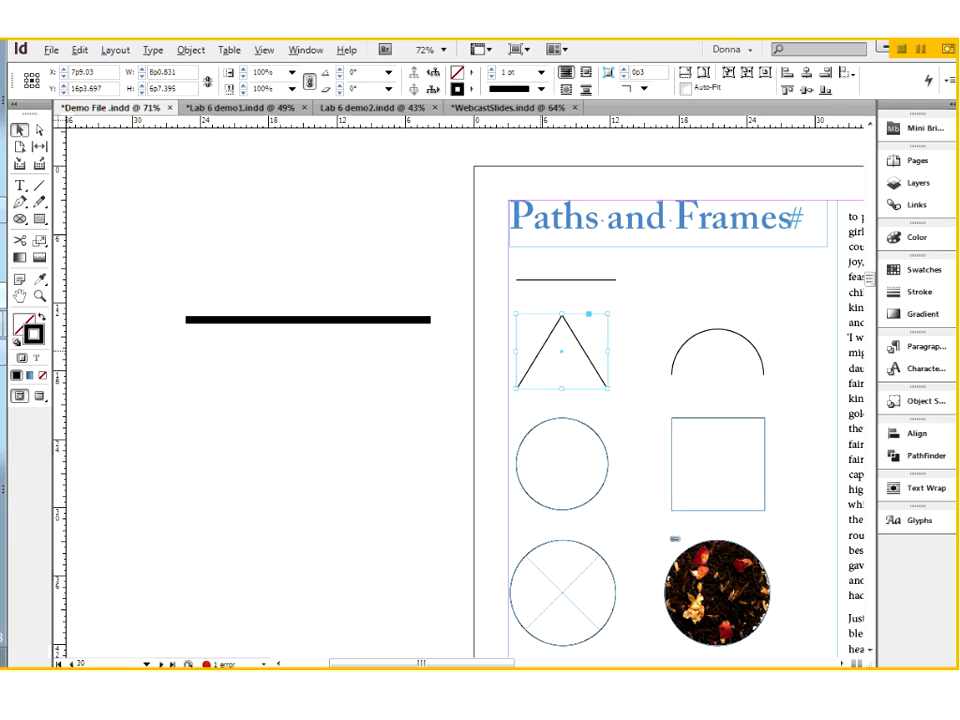
left_click(39, 130)
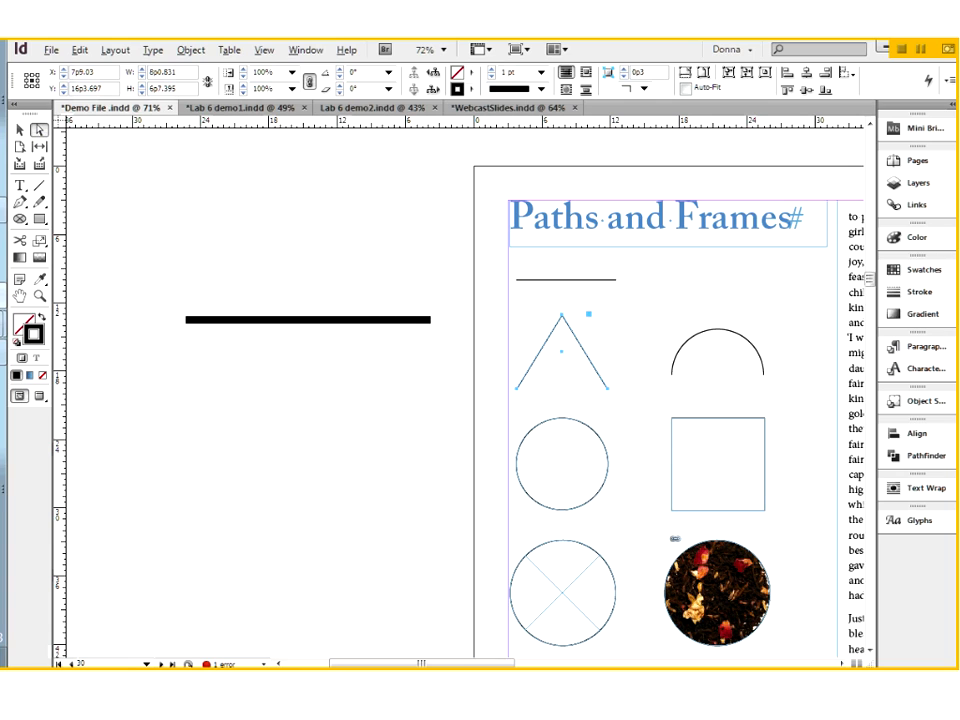
left_click_drag(482, 284, 660, 424)
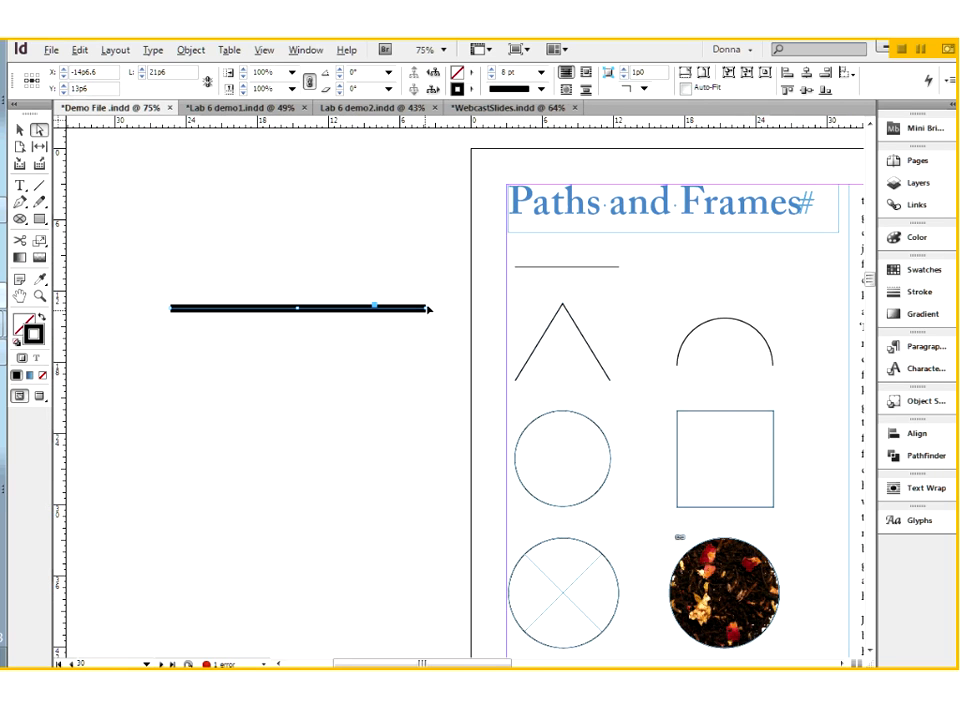
left_click(425, 310)
left_click(172, 310)
Shorten the thick line from its right end to about 20p4.8 with the Selection tool, keeping it horizontal.
left_click(19, 130)
left_click(426, 314)
left_click(424, 309)
left_click_drag(426, 308, 413, 194)
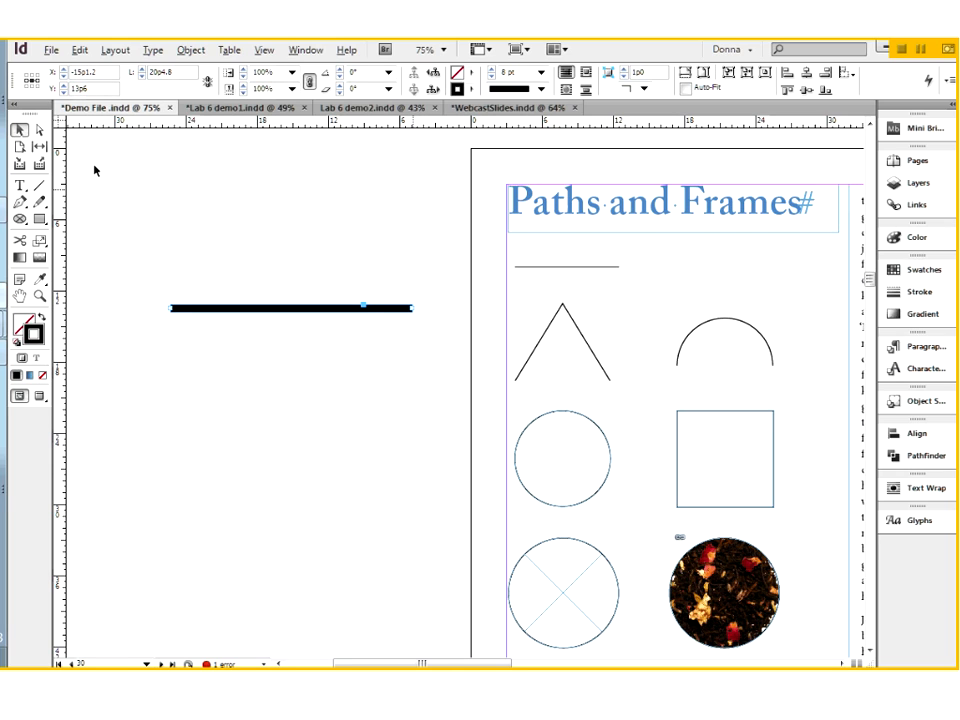
Slant the thick line upward by its right anchor point with Direct Selection, to a length of about 14p7, and delete the line.
left_click(40, 130)
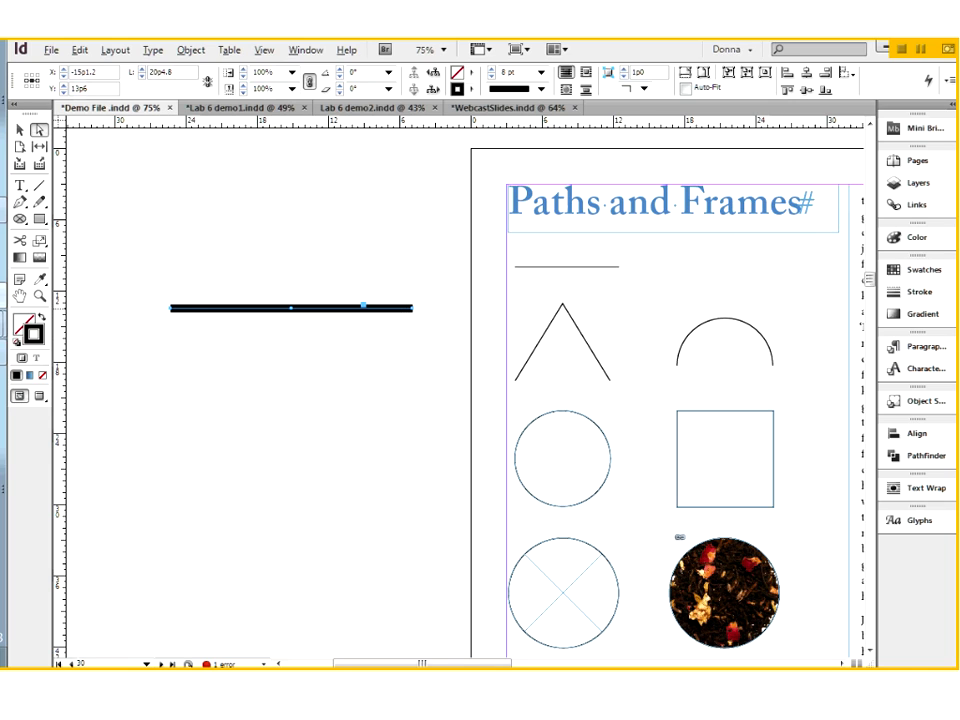
left_click(403, 347)
left_click(412, 311)
left_click_drag(413, 312, 60, 483)
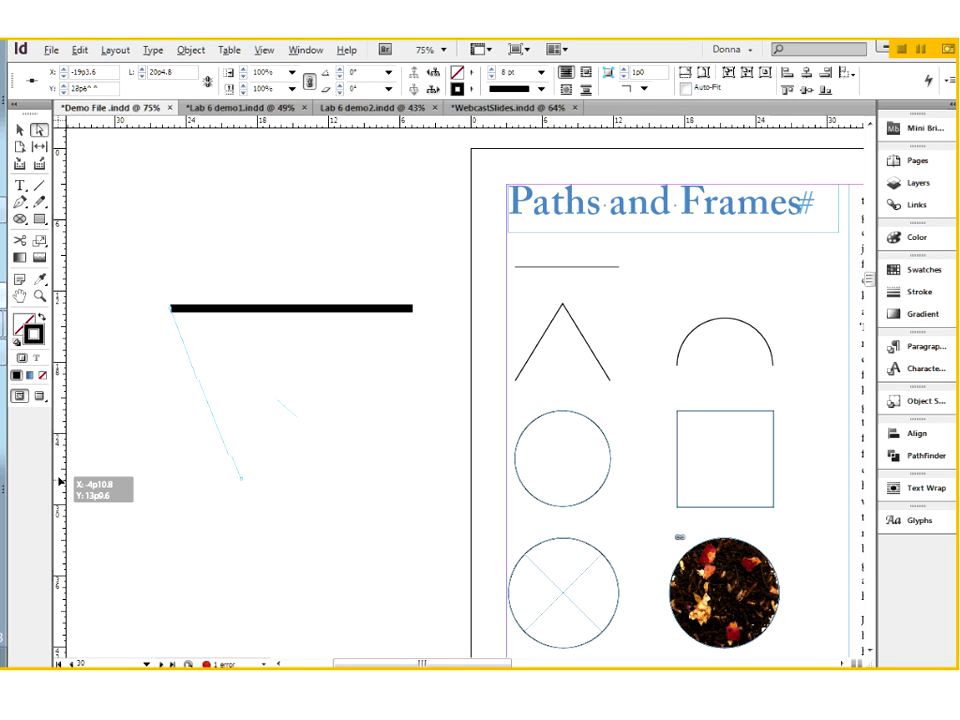
left_click_drag(60, 483, 342, 209)
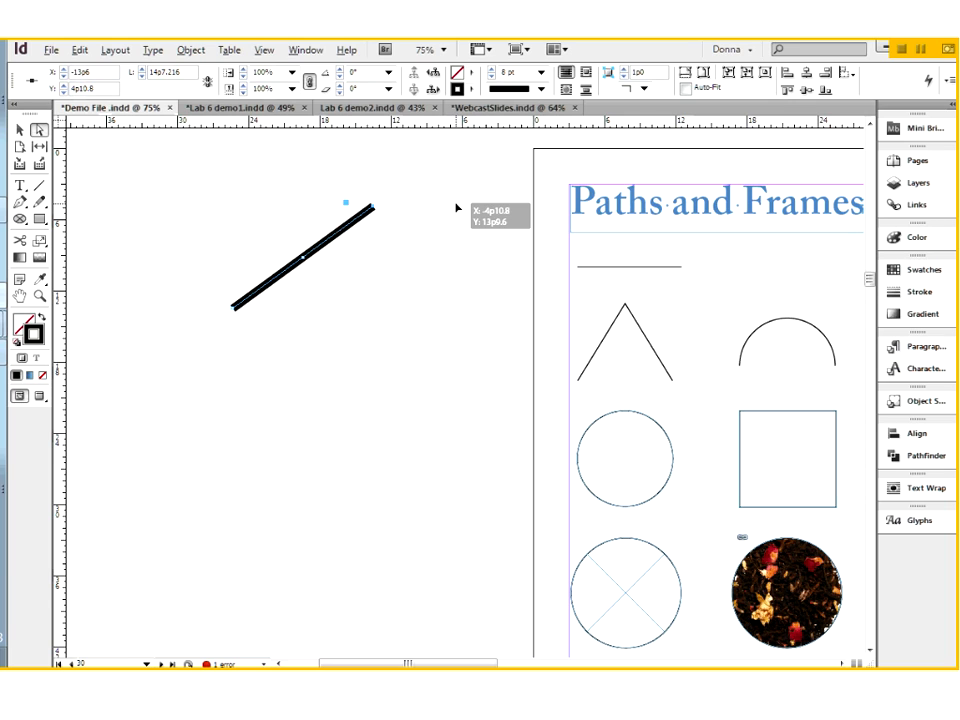
left_click_drag(455, 207, 394, 231)
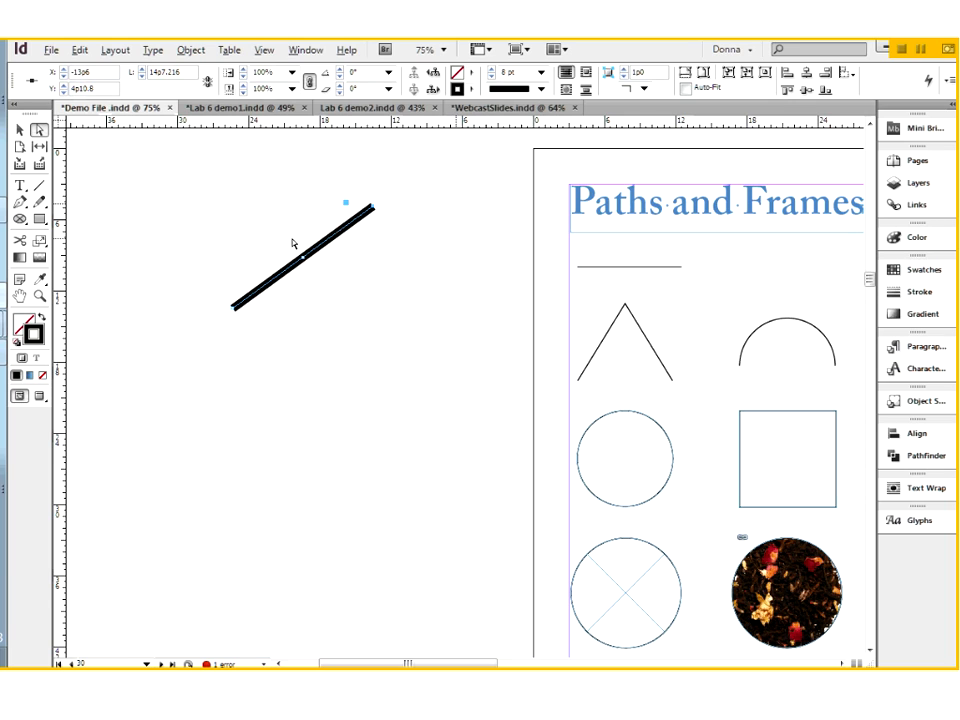
key("Delete")
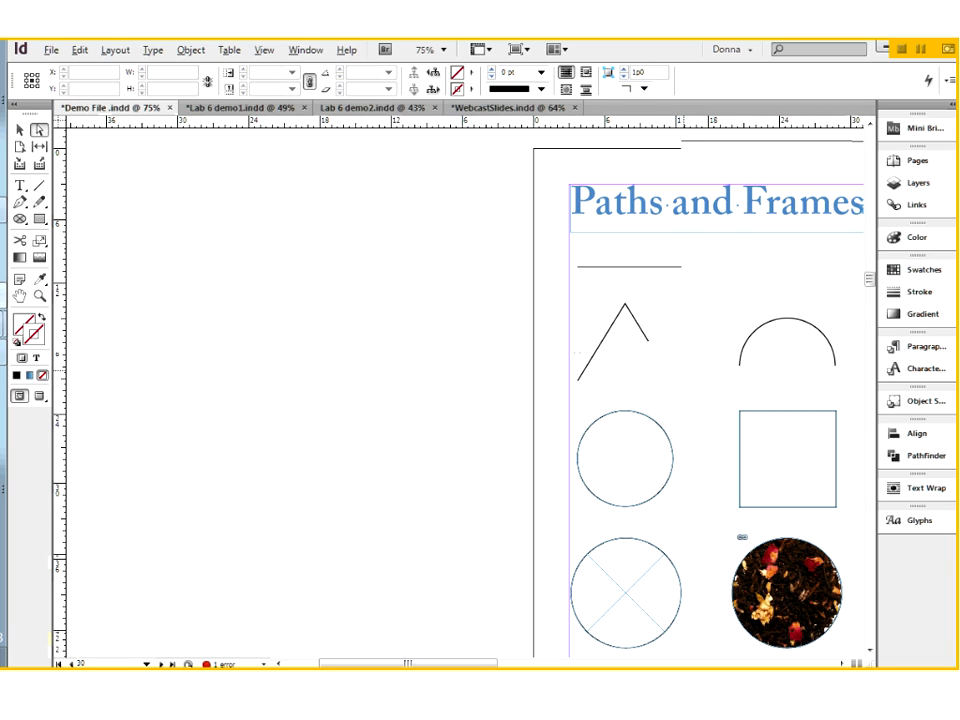
key("ctrl+z")
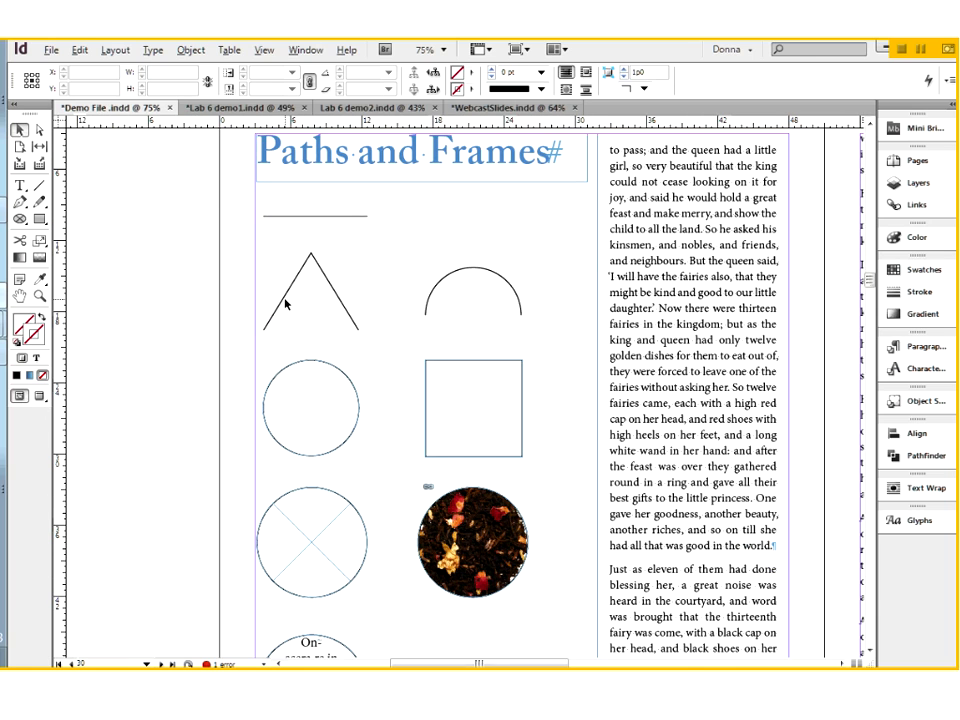
Try moving the chevron's lower-right endpoint and its peak as single anchor points with Direct Selection, undoing each move.
key("v")
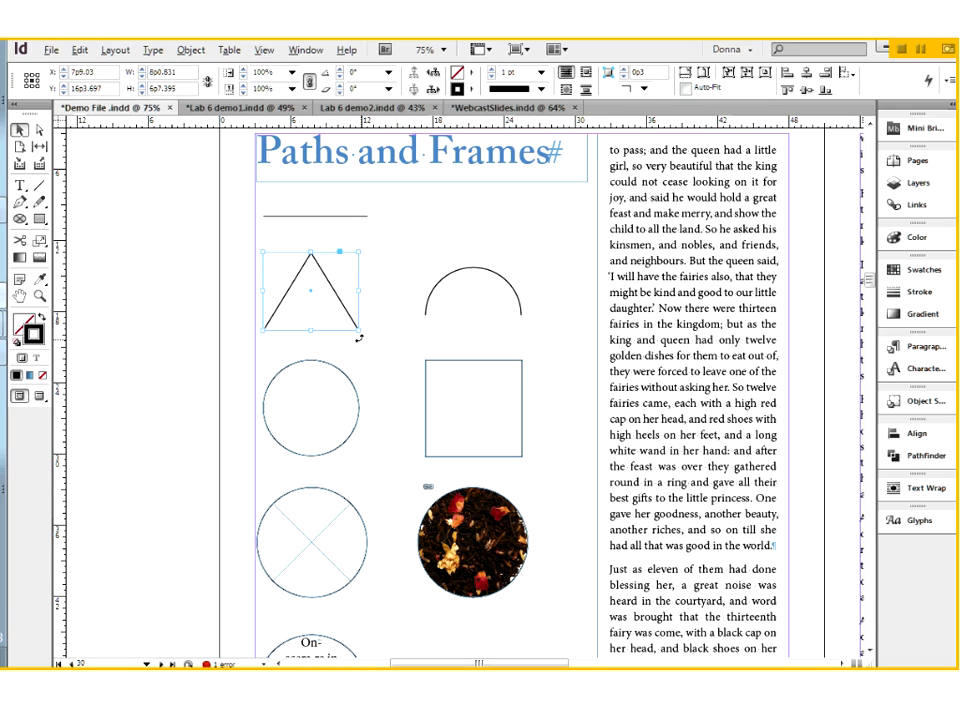
left_click(38, 131)
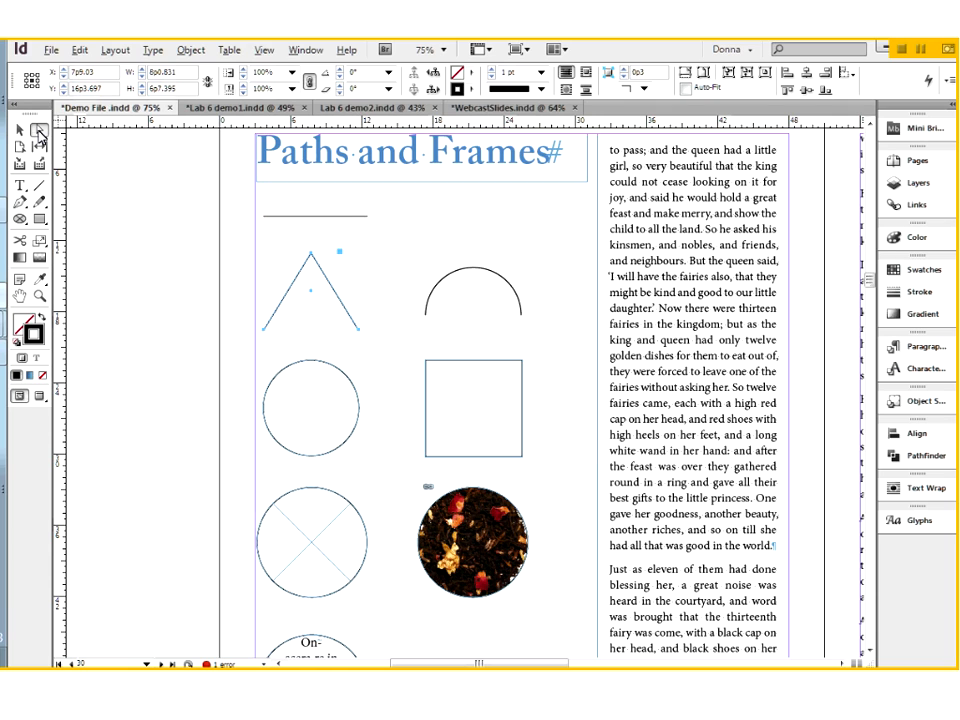
left_click(358, 337)
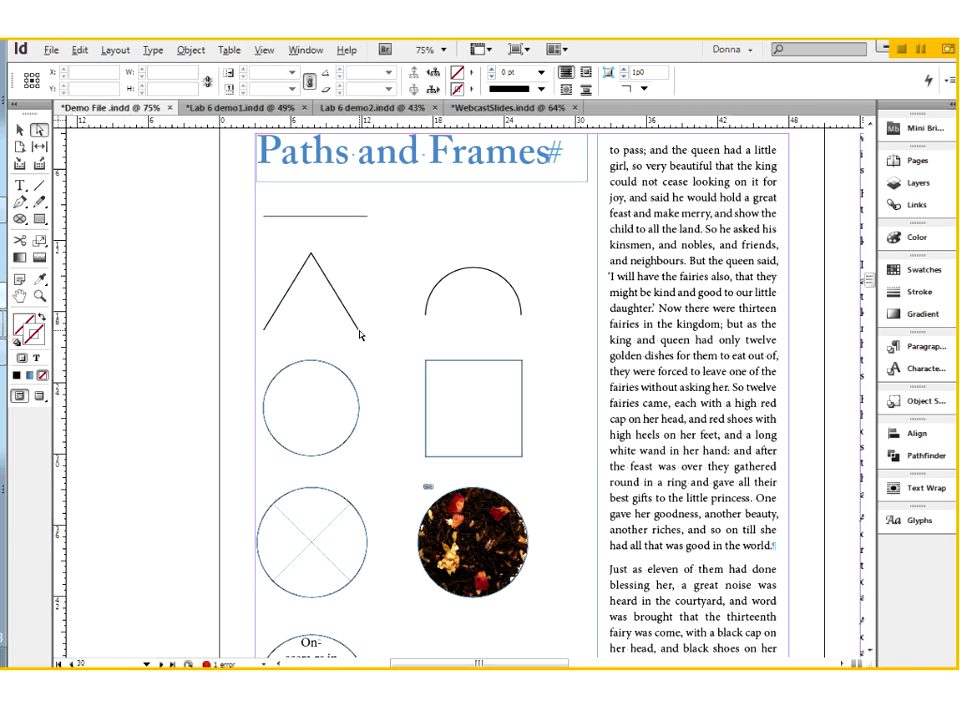
left_click(360, 332)
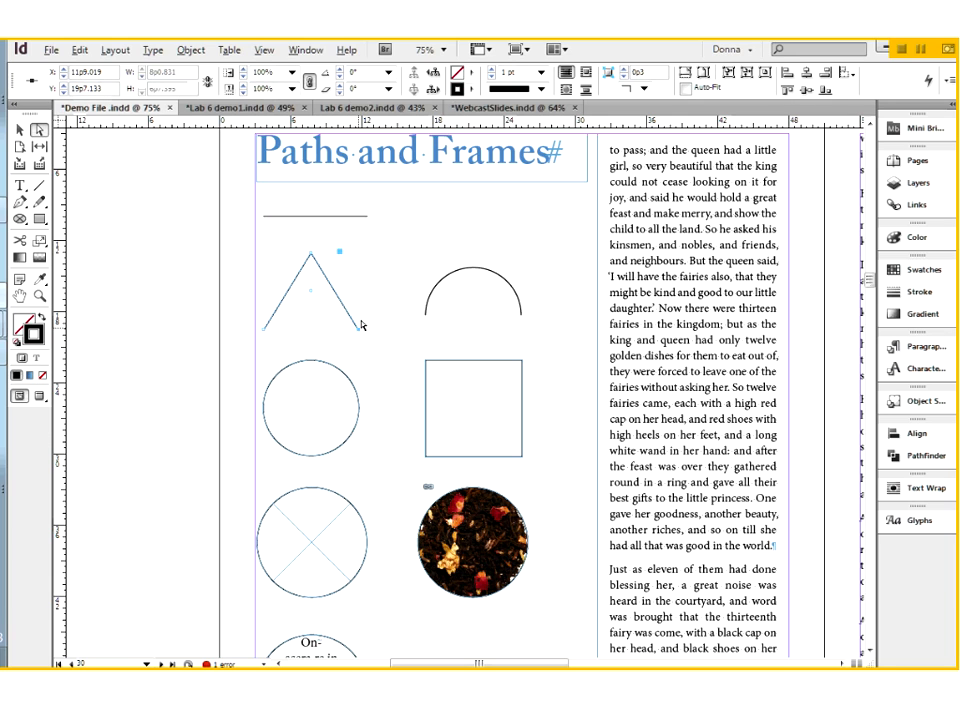
left_click_drag(361, 327, 375, 285)
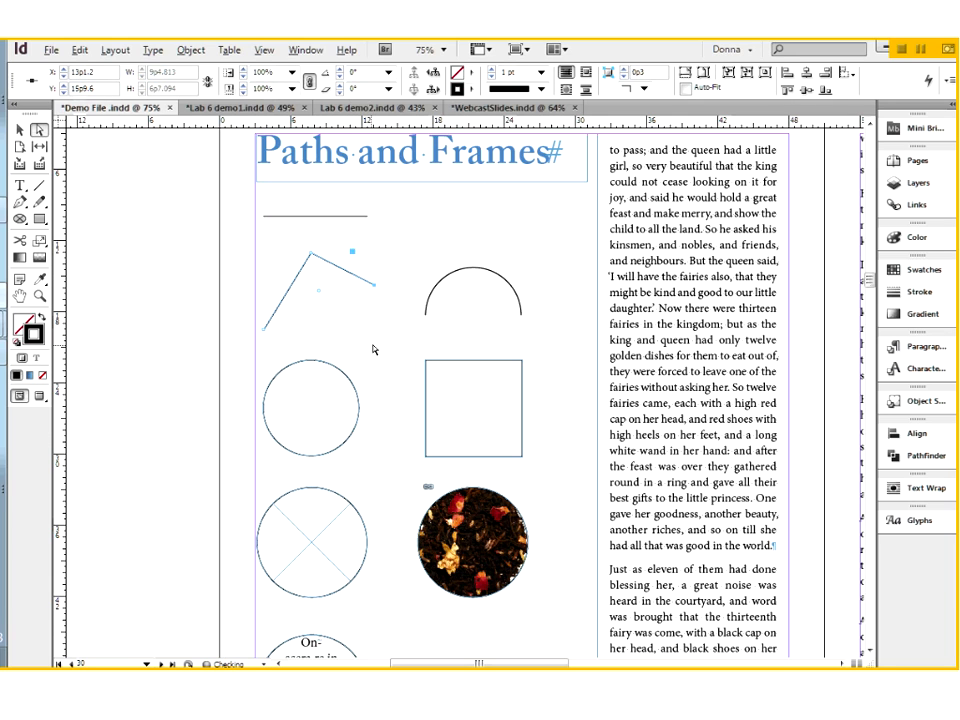
key("ctrl+z")
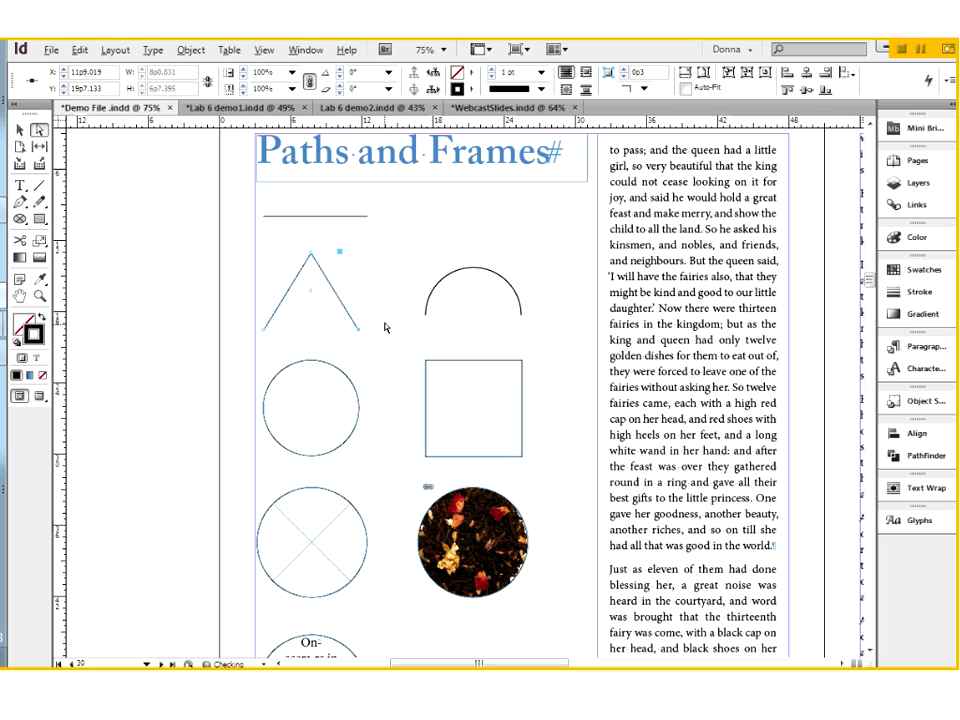
left_click_drag(311, 256, 350, 253)
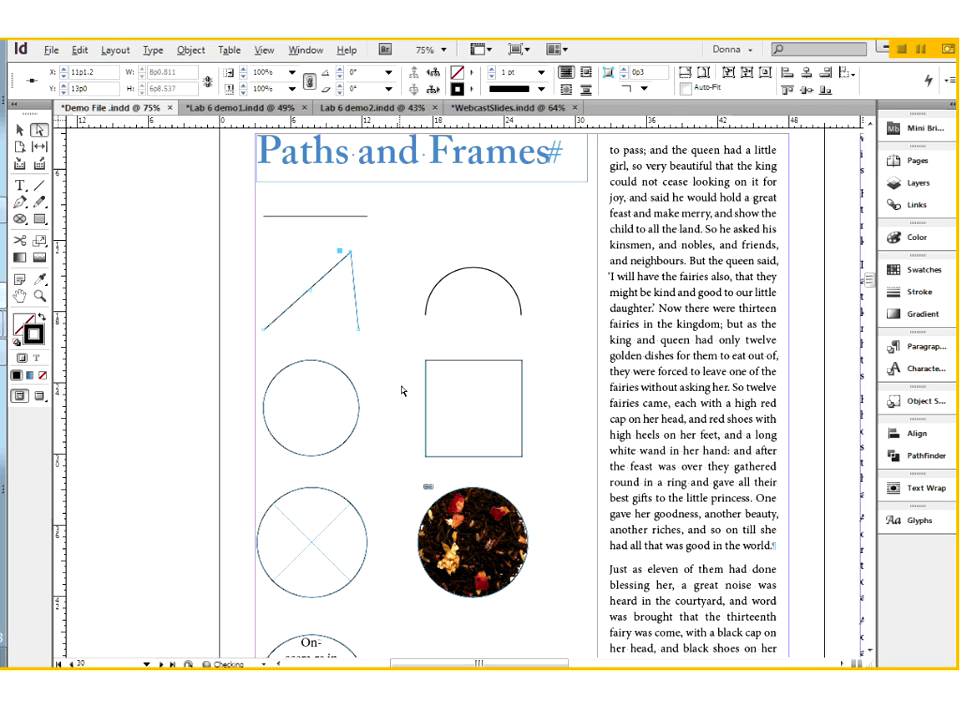
key("ctrl+z")
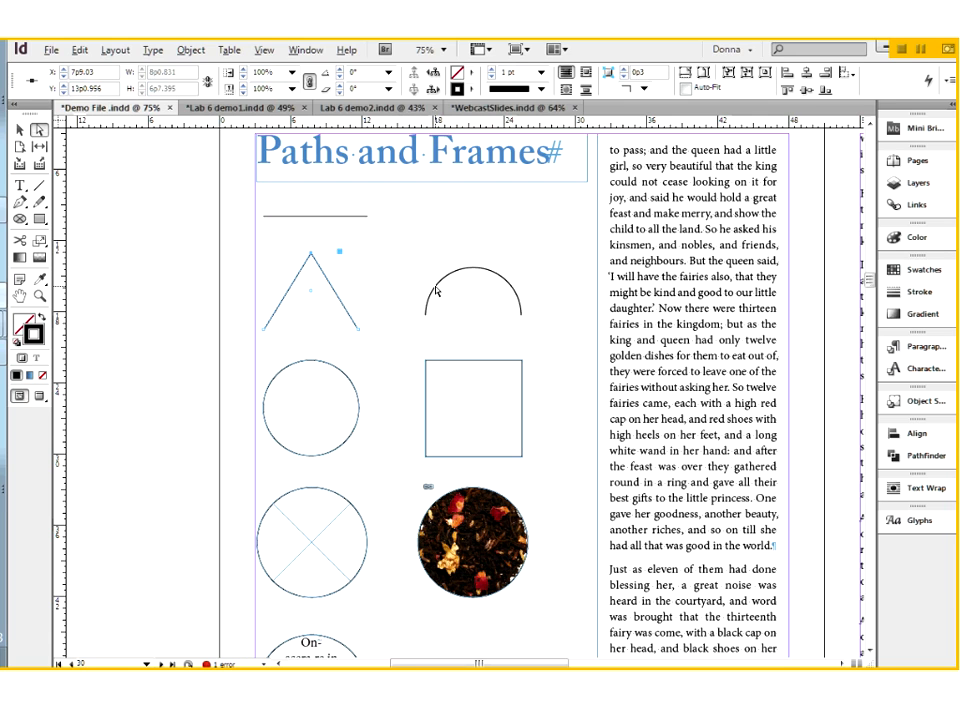
Show the semicircle's direction handles, try reshaping its right half with the endpoint's handle, and undo the change.
left_click(482, 274)
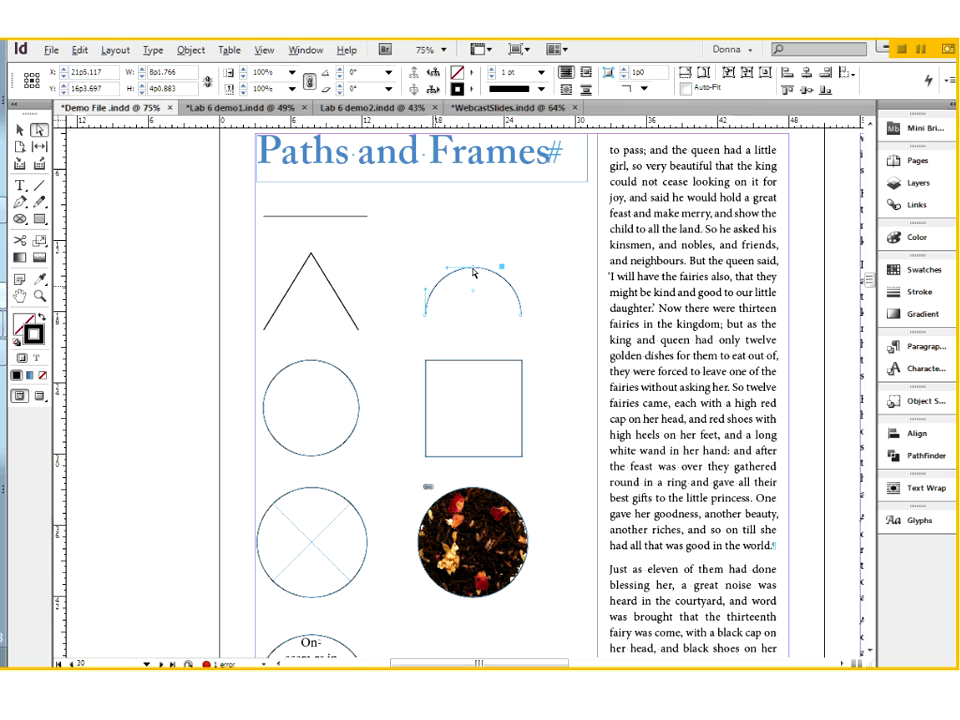
left_click(474, 270)
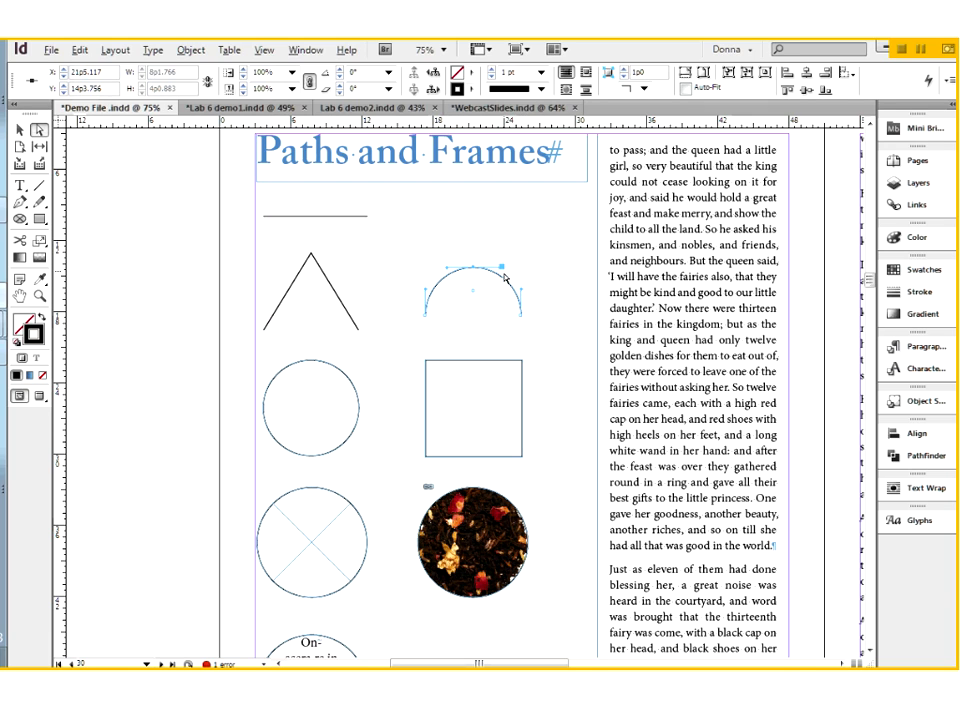
left_click_drag(542, 302, 497, 268)
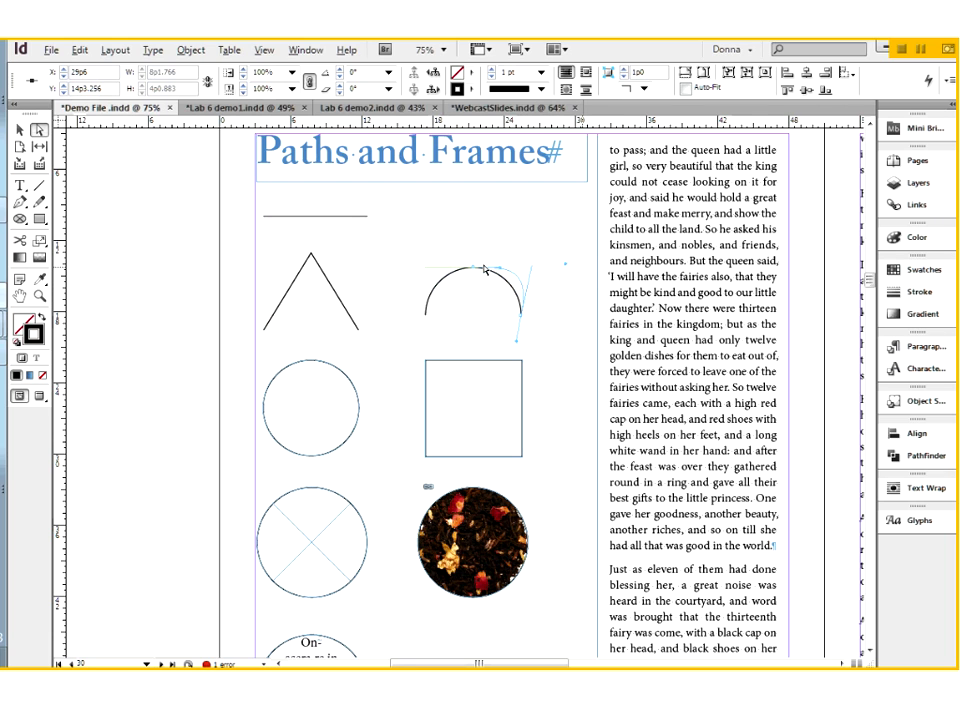
left_click_drag(387, 341, 467, 321)
key("ctrl+z")
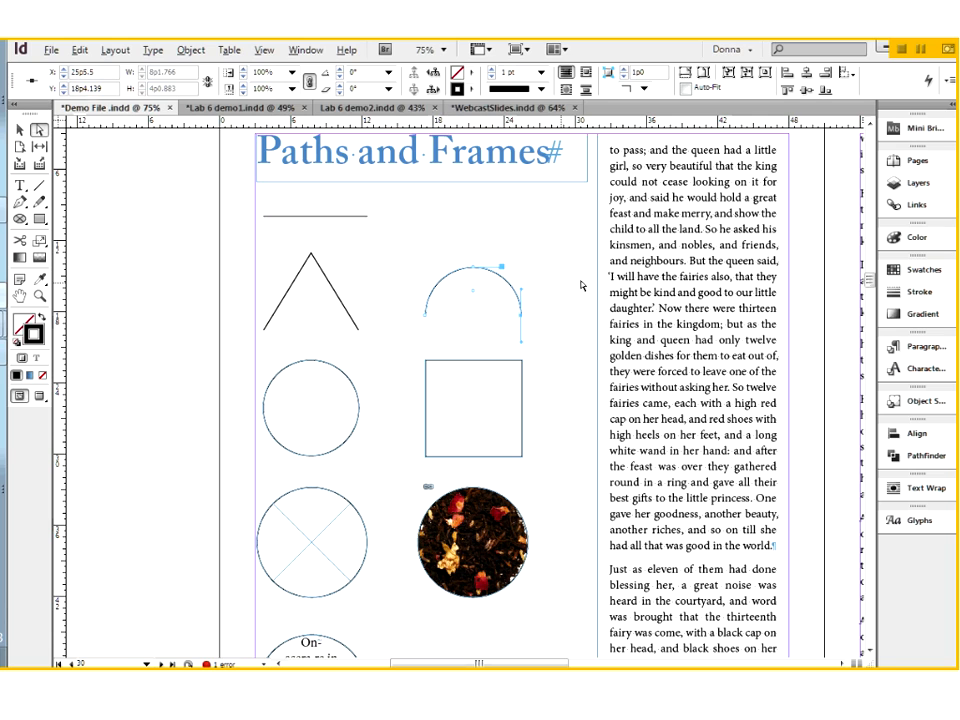
left_click(472, 296)
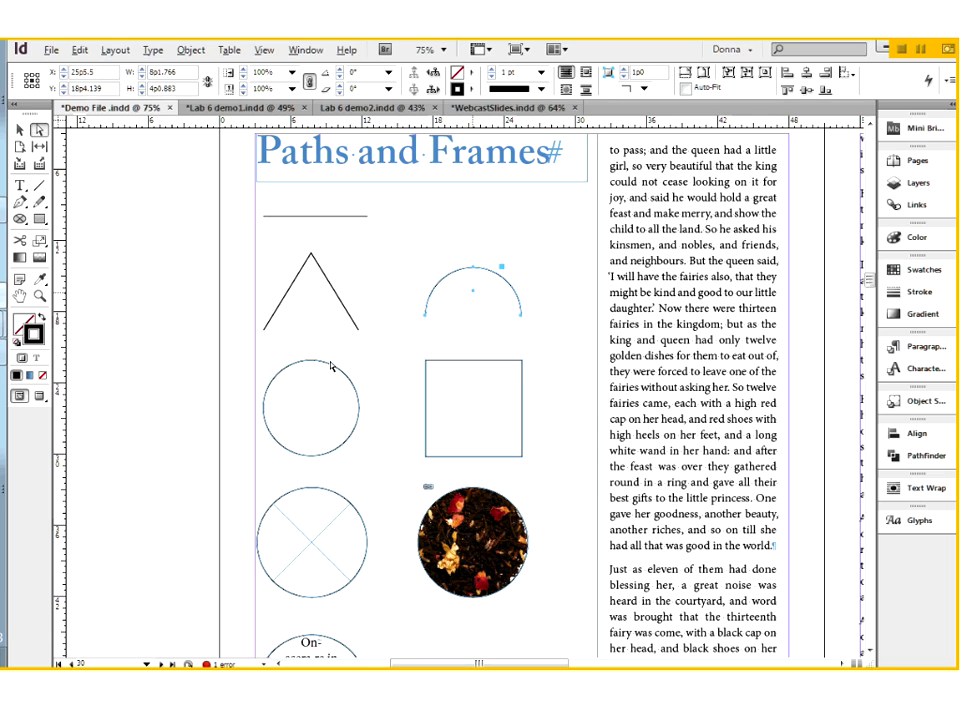
Examine the direction handles at the top, left and bottom anchor points of the empty circle below the chevron.
left_click(329, 366)
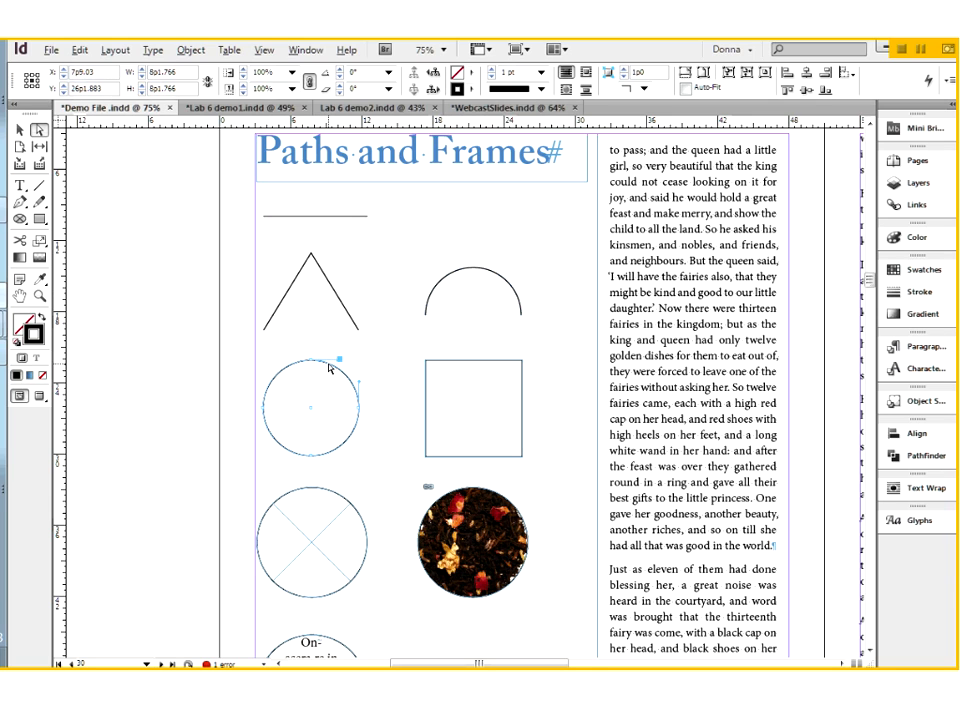
left_click(312, 362)
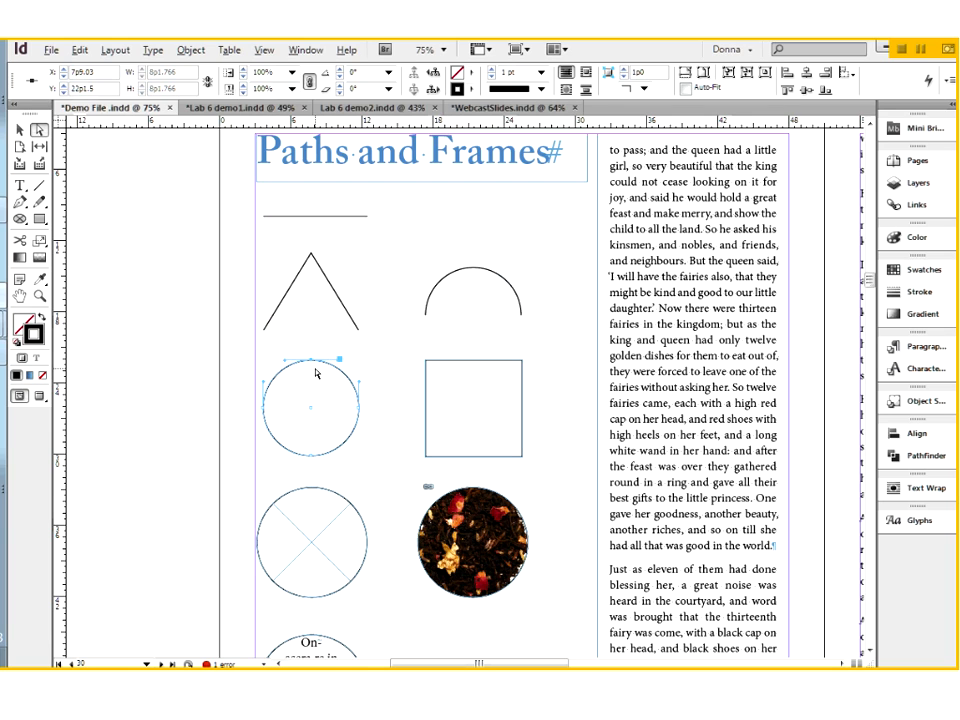
left_click(263, 410)
left_click(312, 456)
Try moving the whole circle by its center point with Direct Selection, and undo the move.
left_click(311, 412)
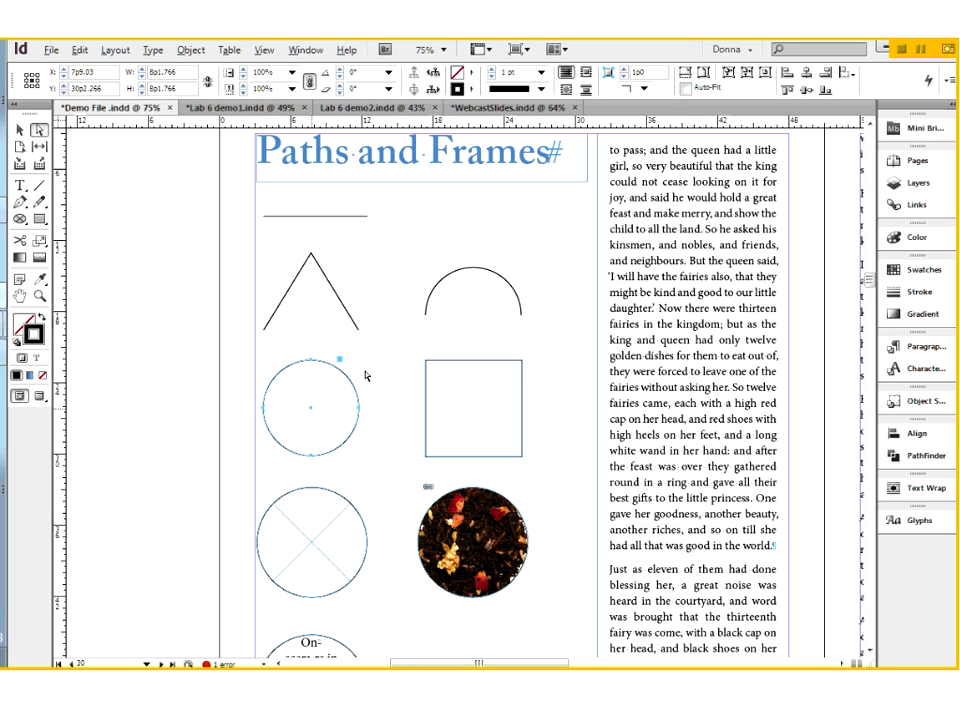
left_click_drag(311, 412, 348, 403)
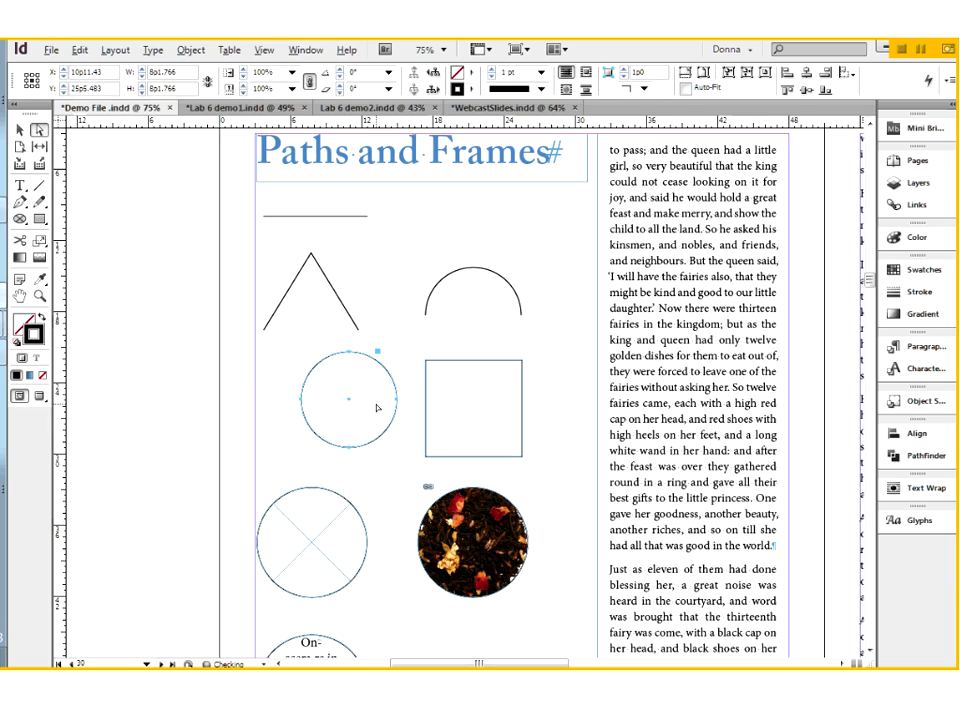
key("ctrl+z")
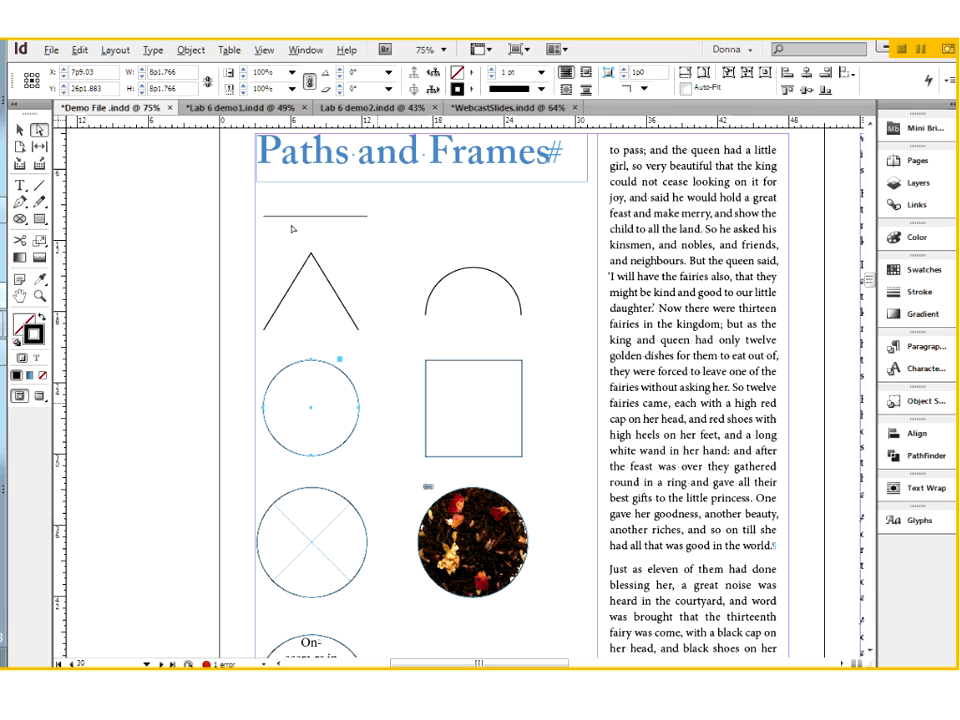
Examine the square's path by selecting its upper-left and lower-left corner anchor points.
left_click(478, 362)
left_click(426, 362)
left_click(426, 457)
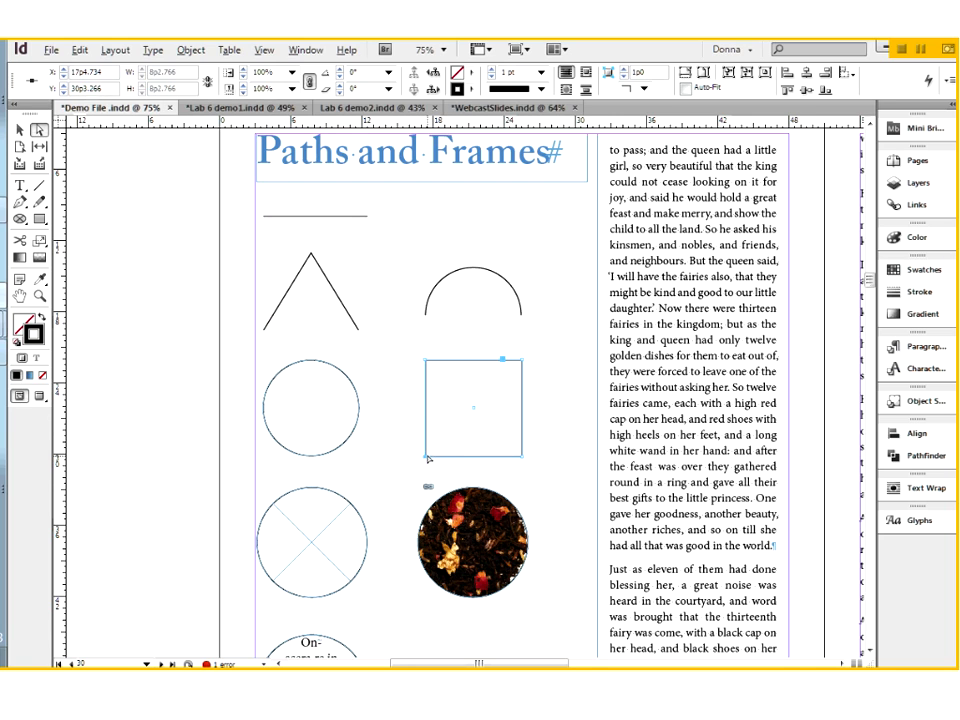
Compare the anchor points of the square with the direction handles of the empty circle using Direct Selection.
left_click(523, 458)
left_click(337, 453)
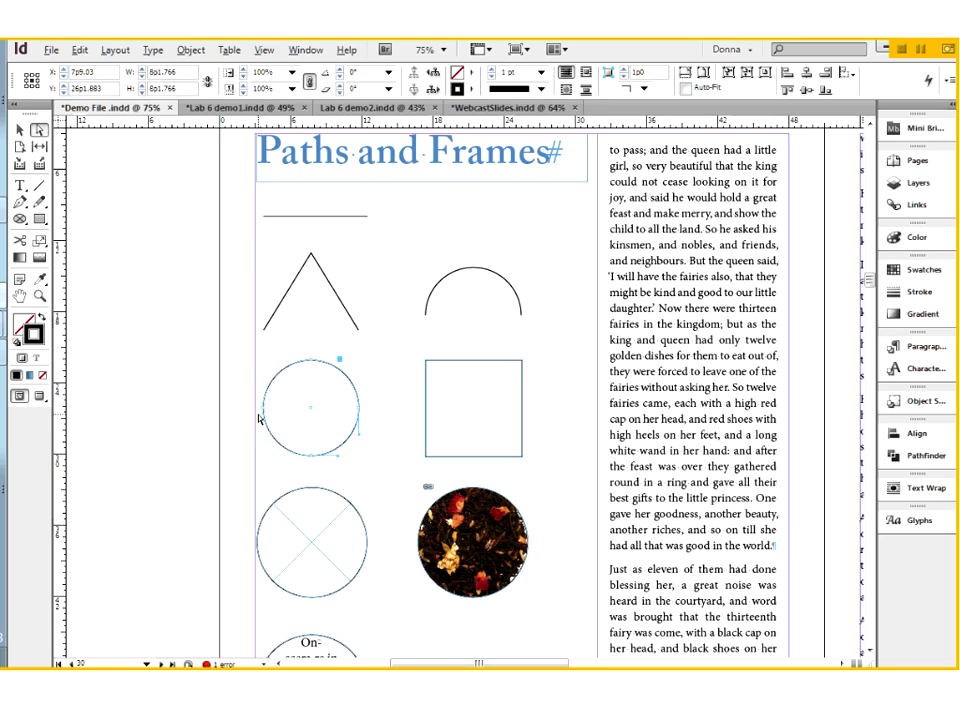
left_click(426, 424)
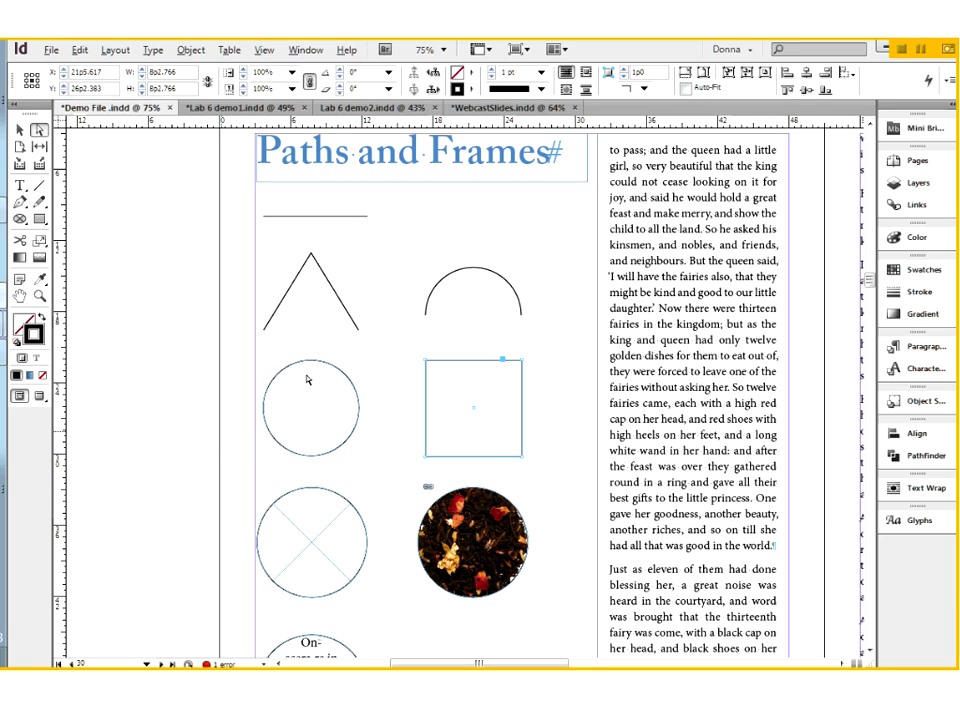
Try resizing the square by its upper-right corner with the Selection tool, and undo the resize.
left_click(20, 130)
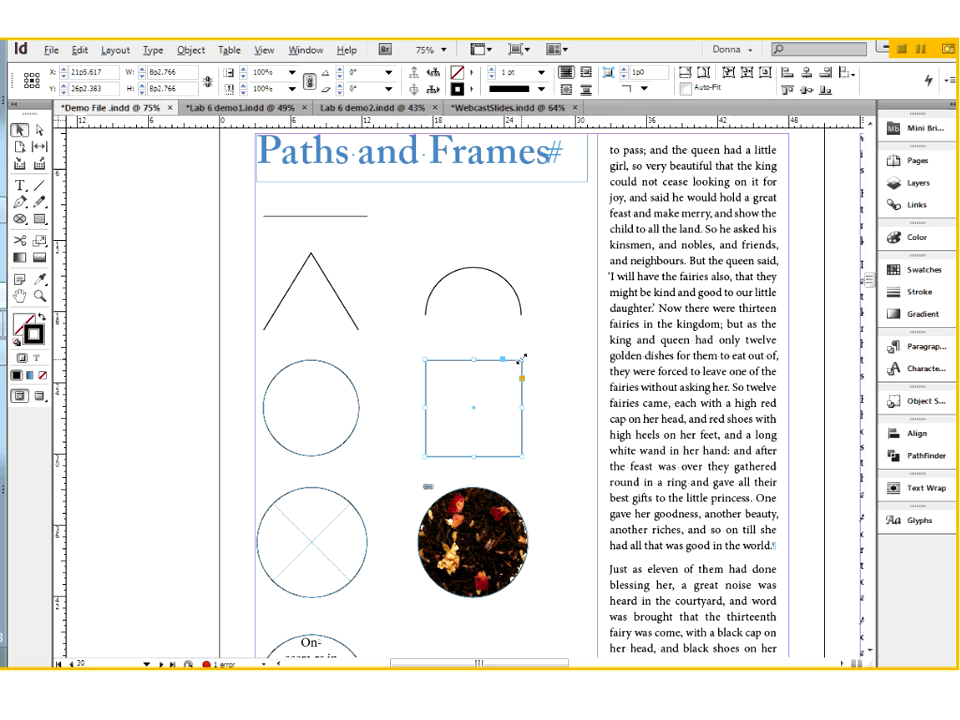
mouse_move(522, 358)
left_mouse_down()
mouse_move(523, 343)
mouse_move(568, 330)
mouse_move(480, 381)
mouse_move(531, 408)
mouse_move(541, 360)
left_mouse_up()
key("ctrl+z")
key("ctrl+z")
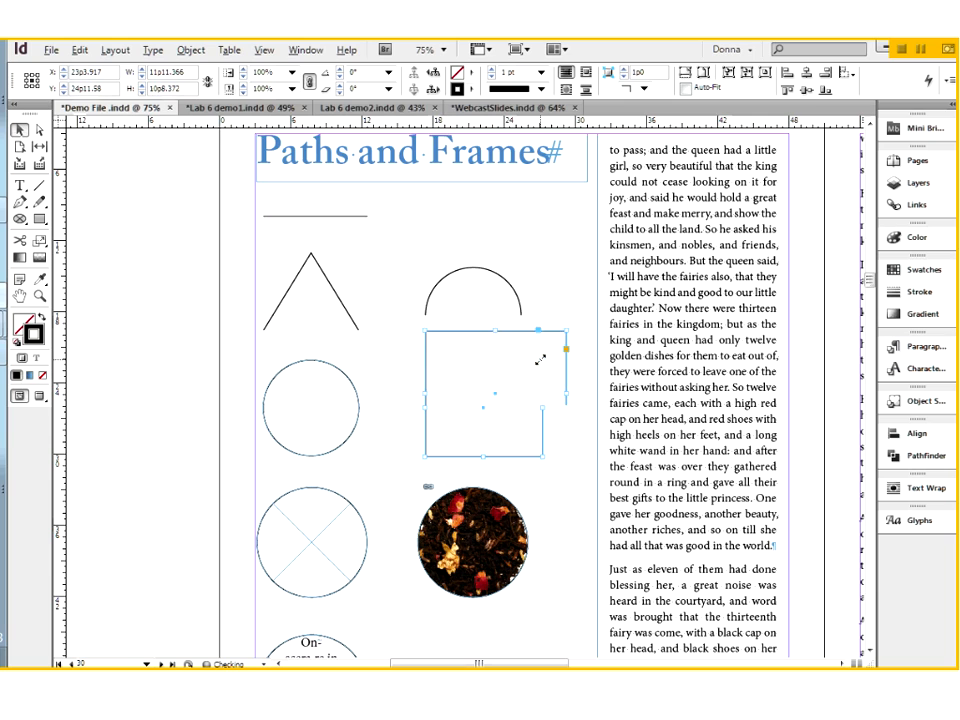
Try pulling the square's upper-right anchor point outward with Direct Selection, and undo the change.
left_click(38, 130)
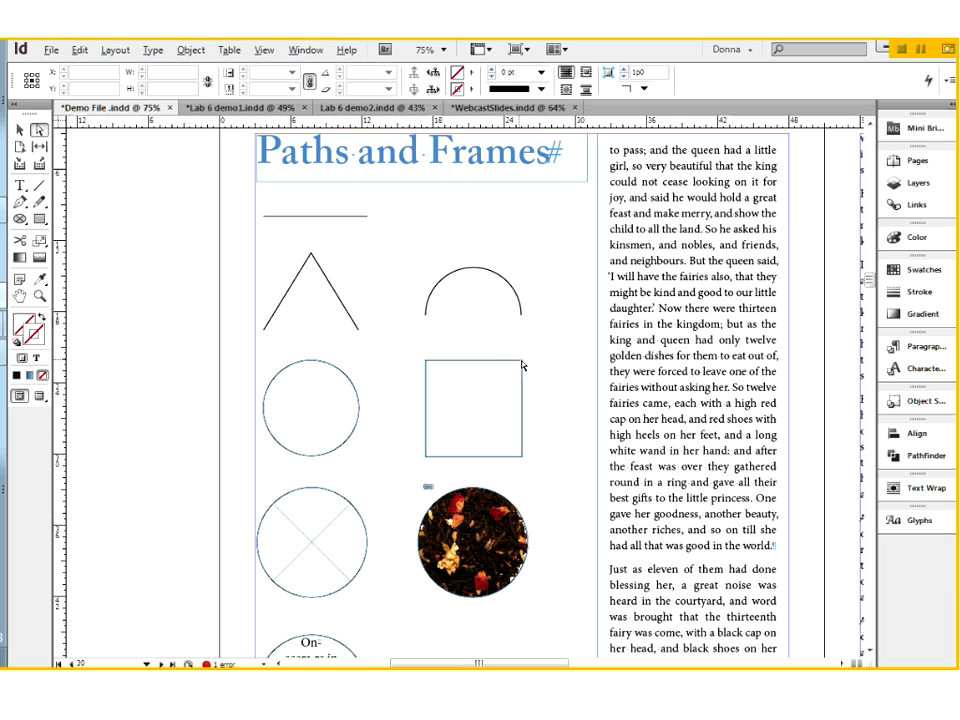
left_click(522, 366)
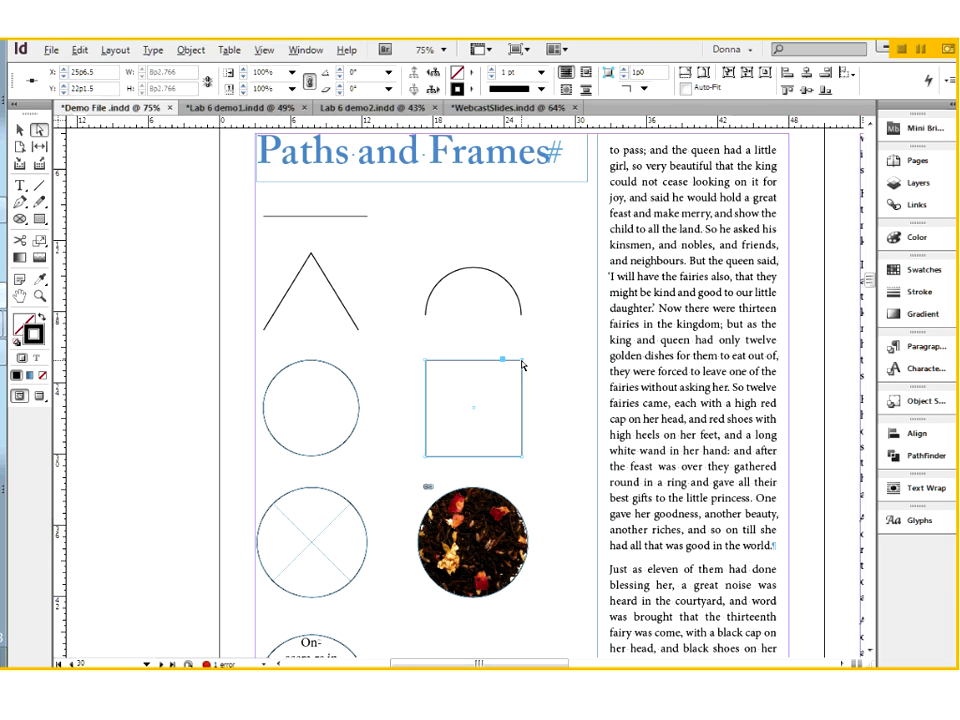
left_click_drag(523, 358, 580, 316)
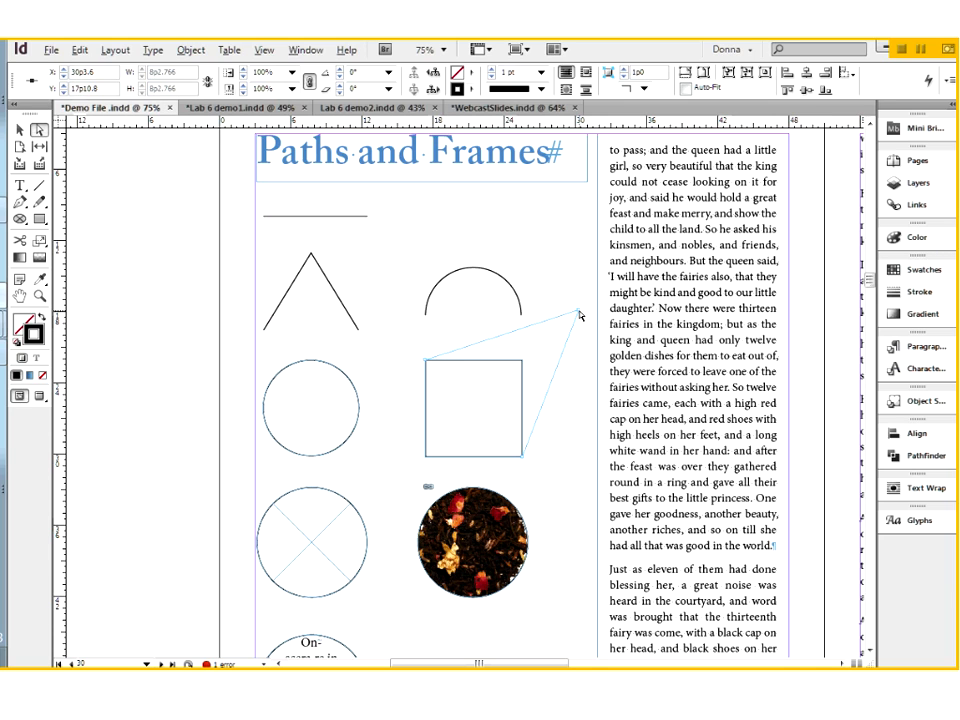
left_click_drag(580, 315, 580, 315)
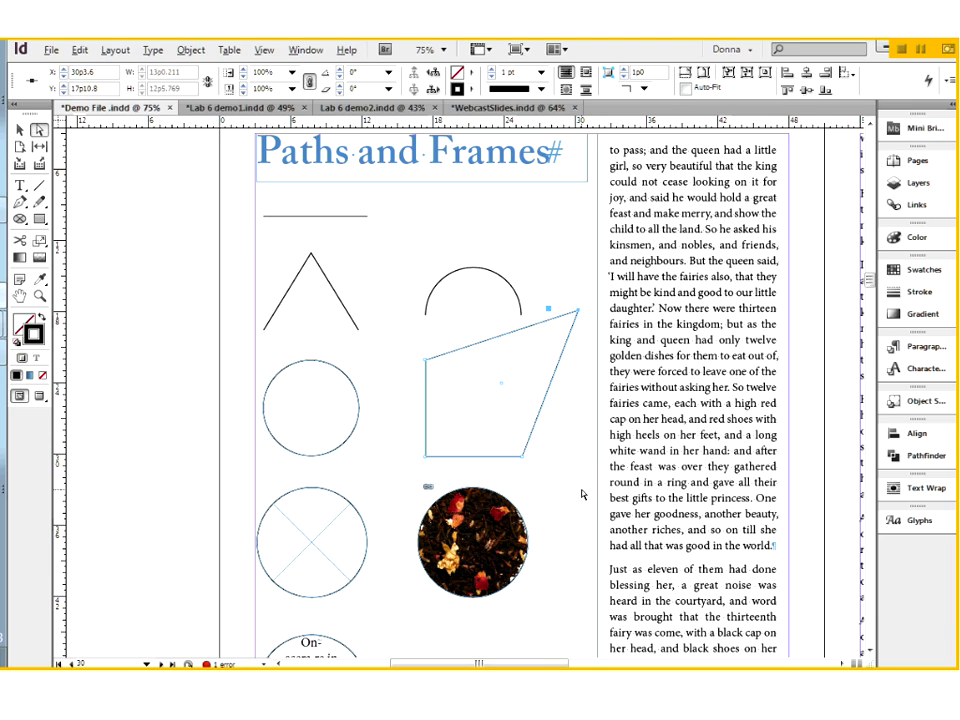
key("ctrl+z")
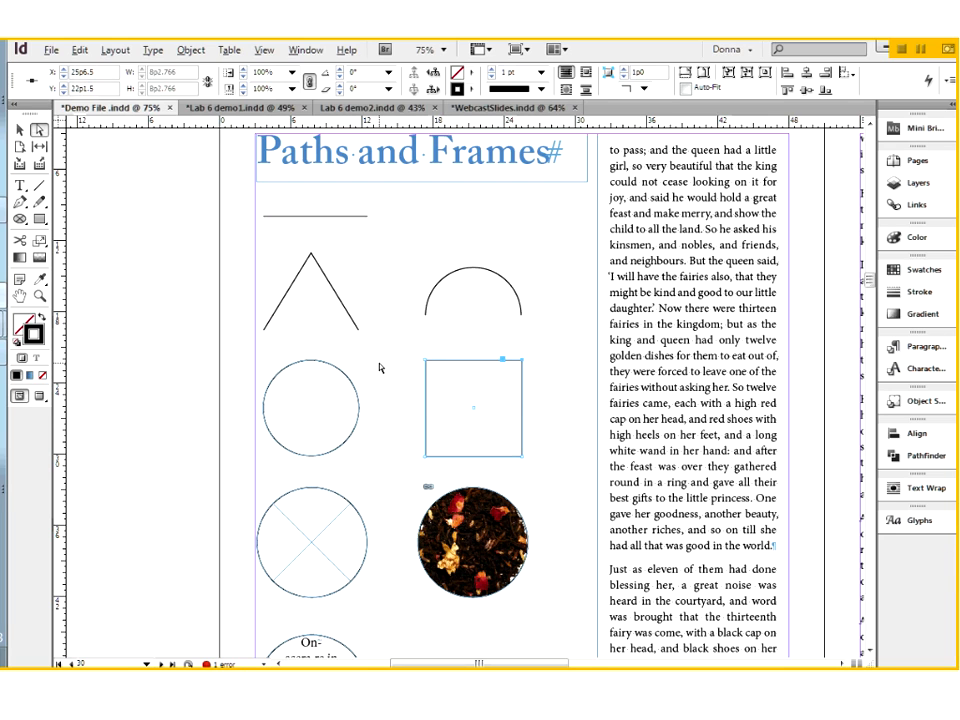
Move the whole square slightly up and right by its center point with the Selection tool, to about X 21p11.3, Y 25p7.
key("v")
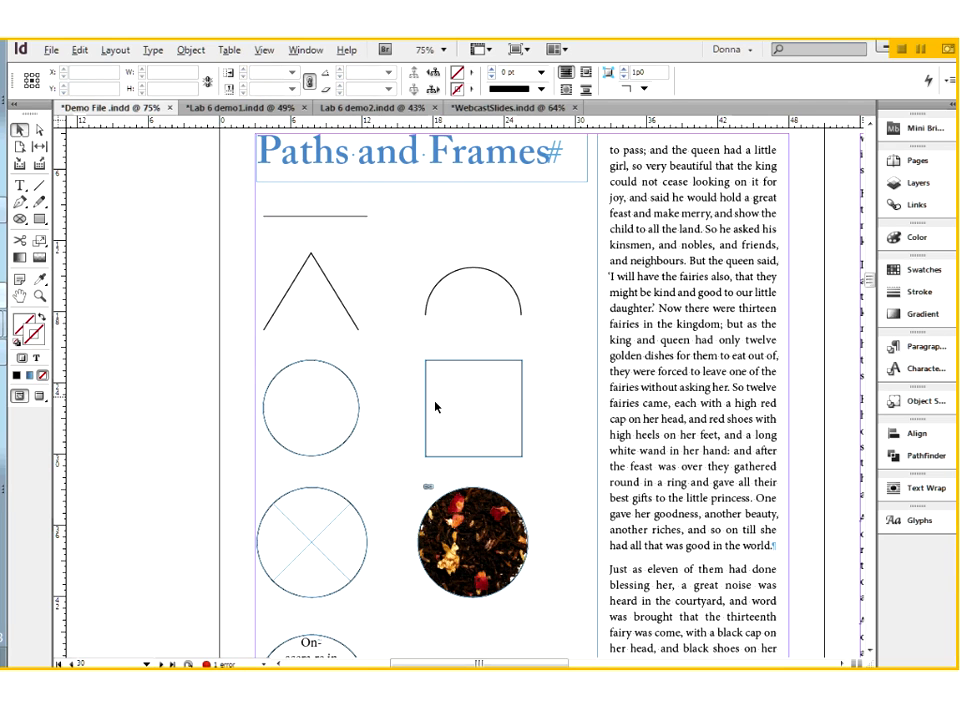
left_click_drag(462, 350, 493, 394)
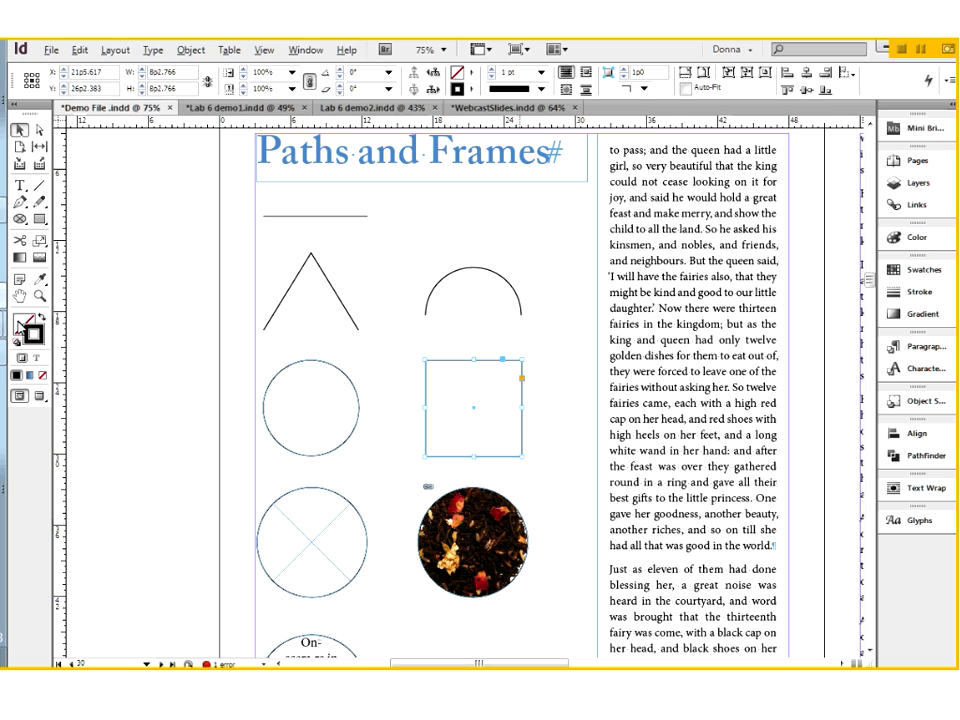
left_click(491, 408)
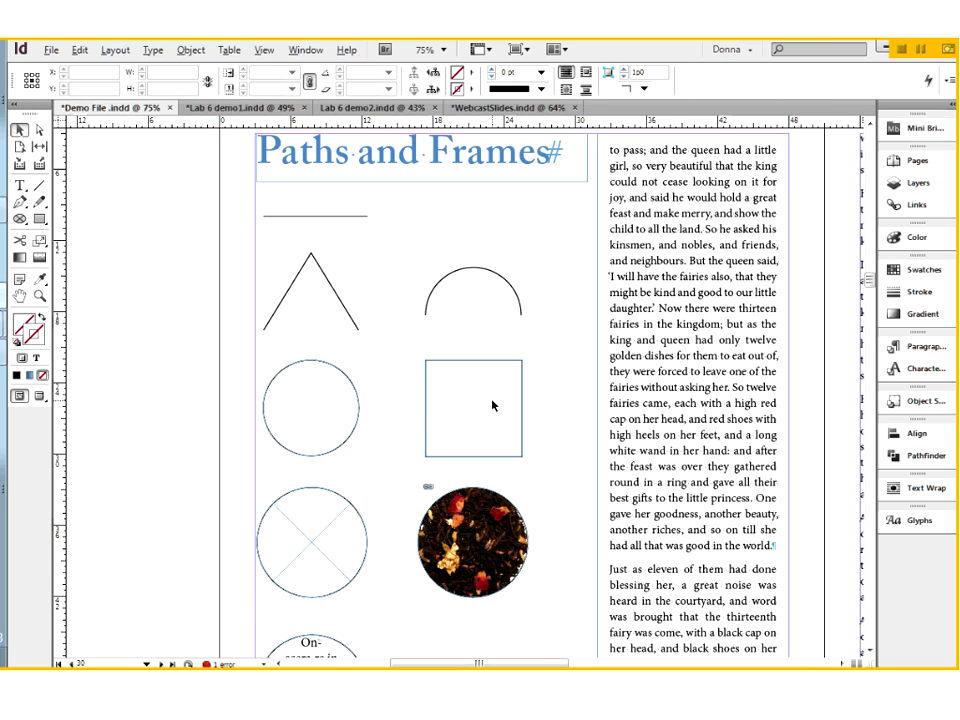
left_click(495, 367)
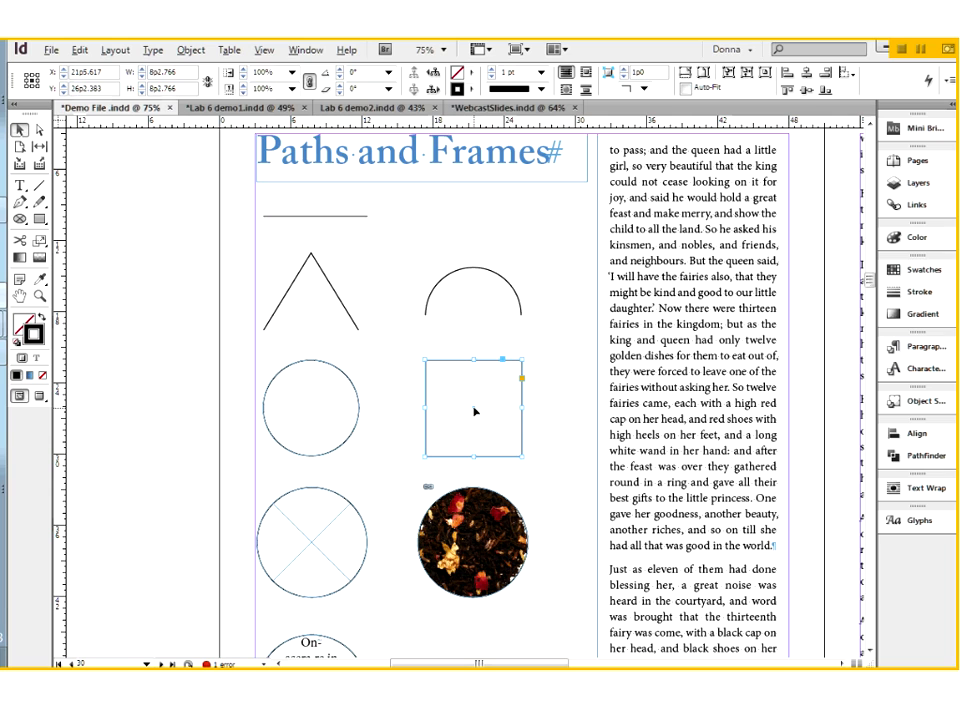
mouse_move(476, 413)
left_mouse_down()
mouse_move(506, 416)
mouse_move(552, 389)
mouse_move(551, 374)
mouse_move(555, 389)
mouse_move(484, 403)
left_mouse_up()
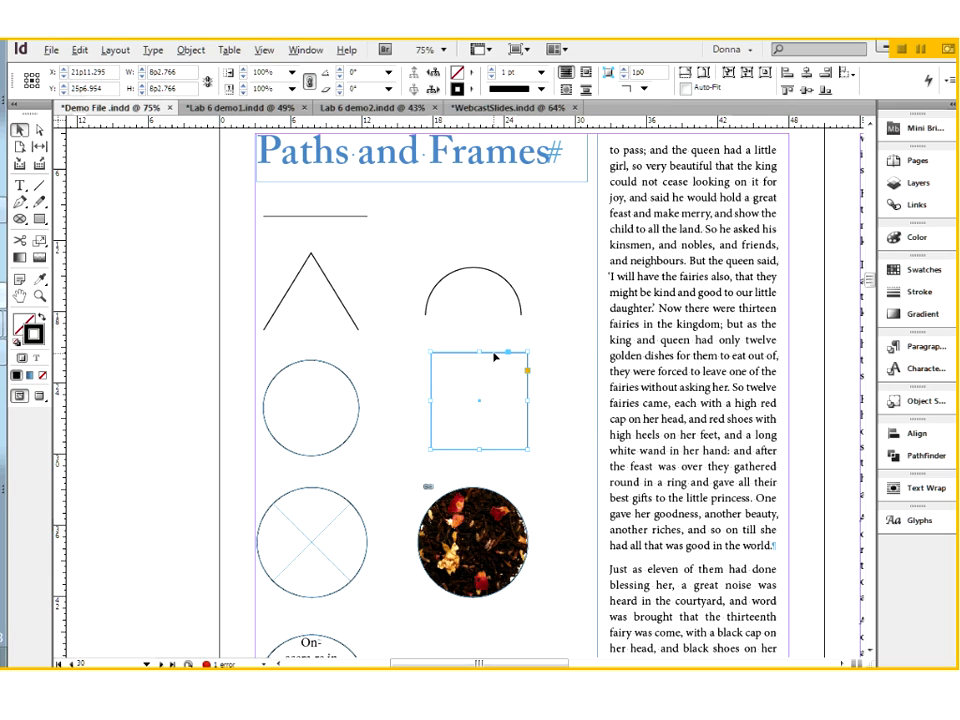
left_click_drag(494, 354, 500, 356)
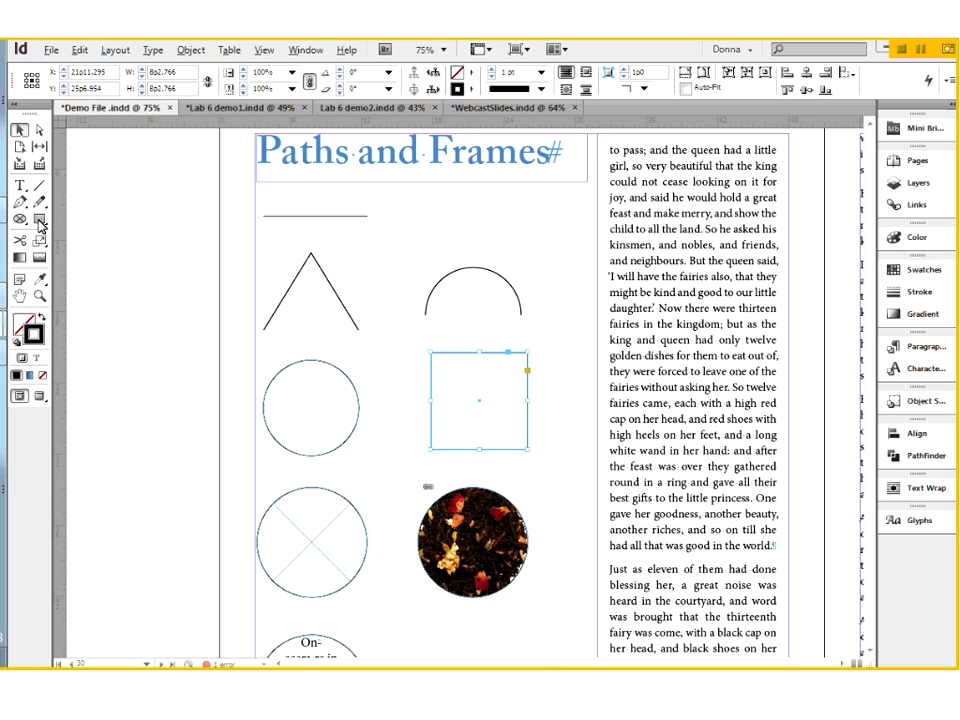
Examine the shape and frame tool variants, switching among the Polygon, Rectangle Frame and Rectangle tools.
left_click_drag(40, 224, 78, 259)
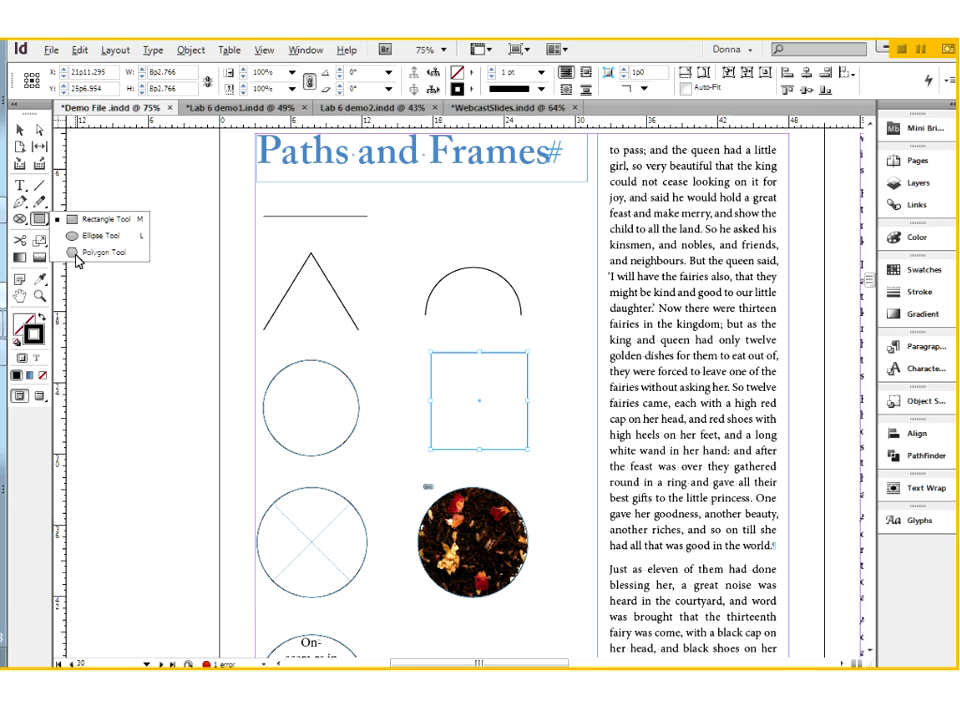
left_click(77, 254)
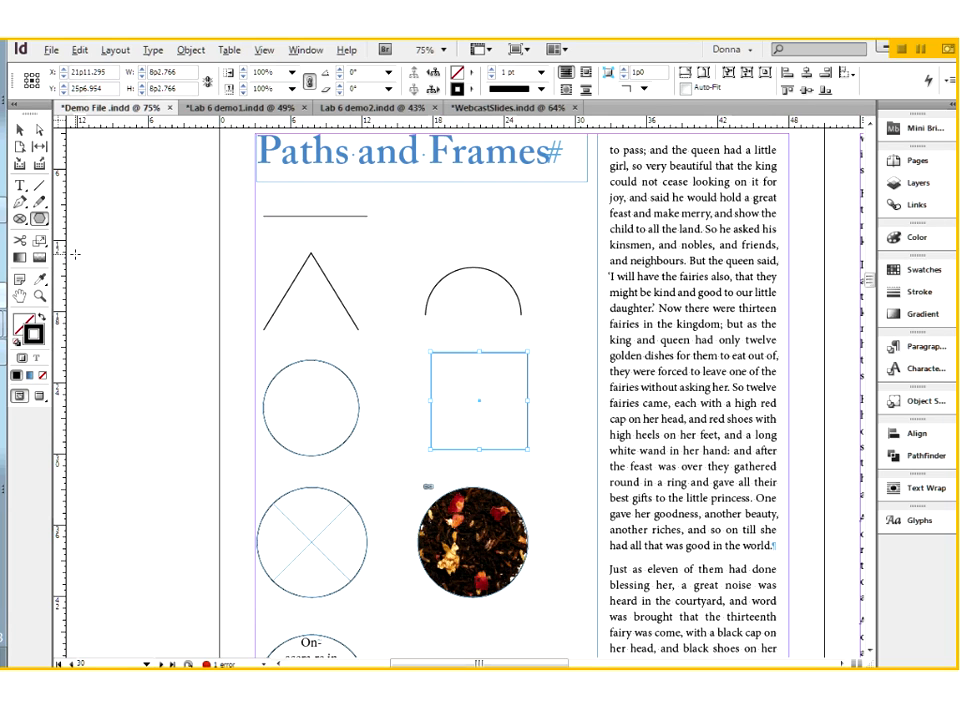
left_click(20, 220)
left_click_drag(20, 222, 46, 220)
left_click(55, 217)
left_click(115, 217)
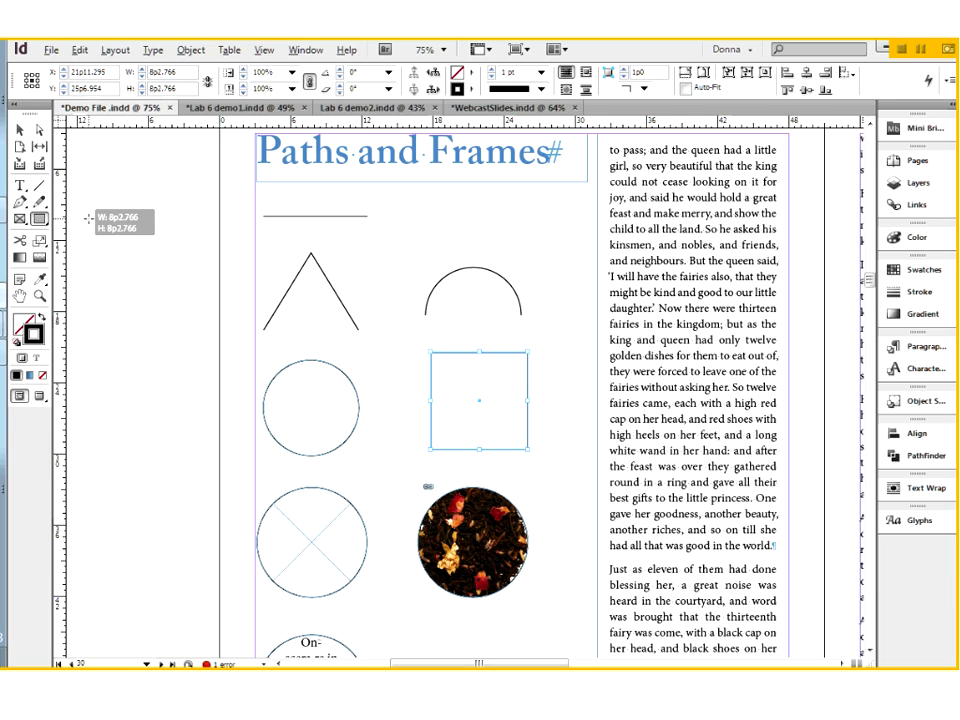
left_click_drag(88, 218, 215, 394)
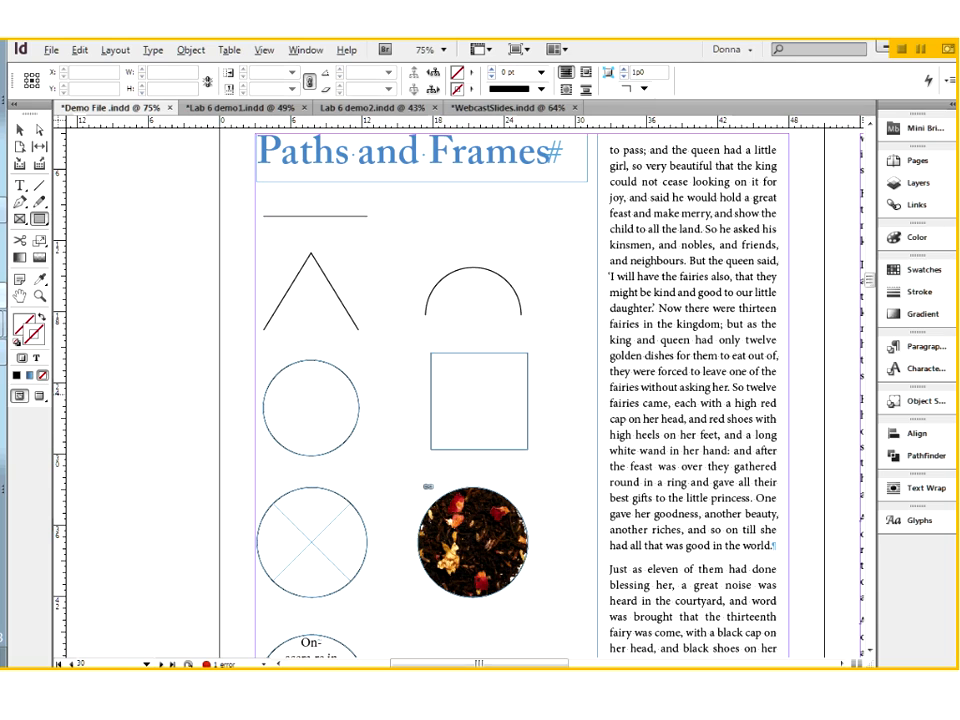
Compare selecting the crossed circle frame, the empty circle path, the image-filled circle and the text-filled circle by their interiors.
key("v")
left_click(315, 527)
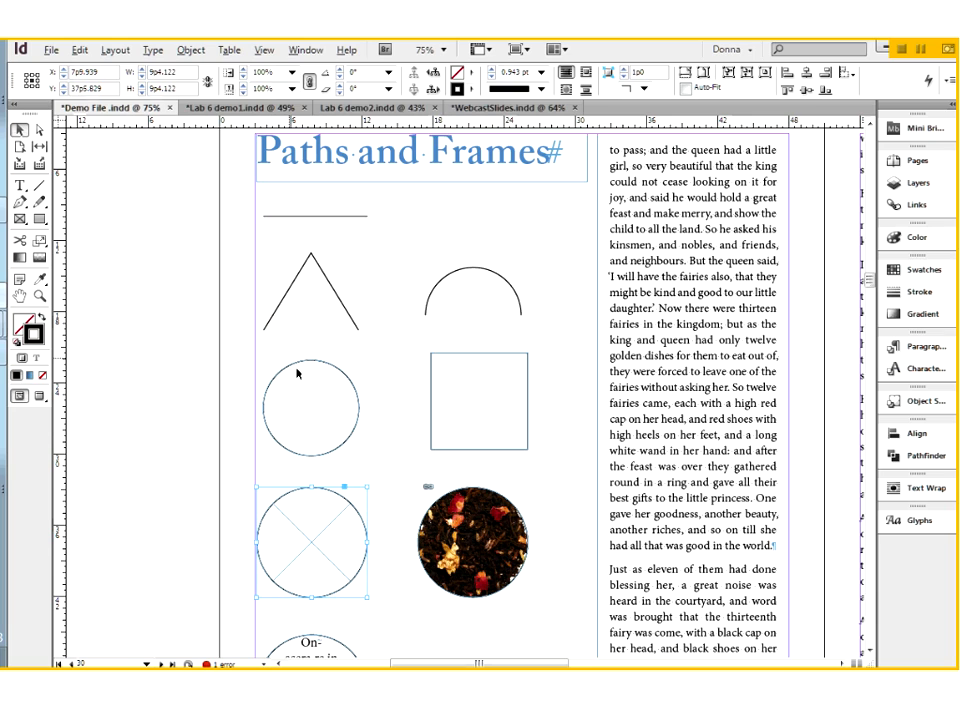
left_click(298, 403)
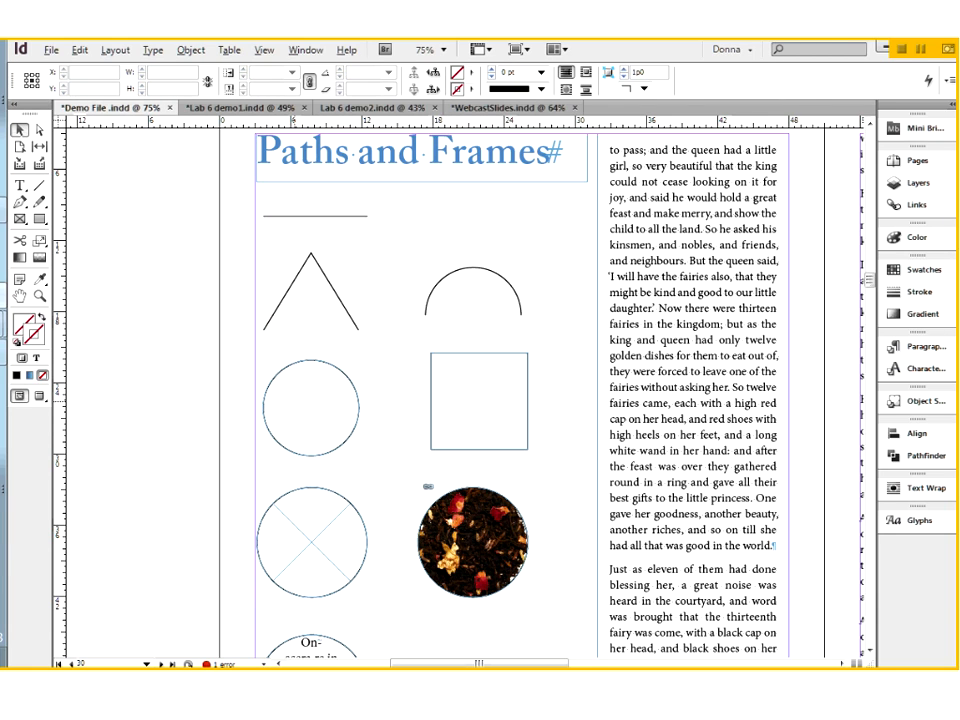
left_click(290, 529)
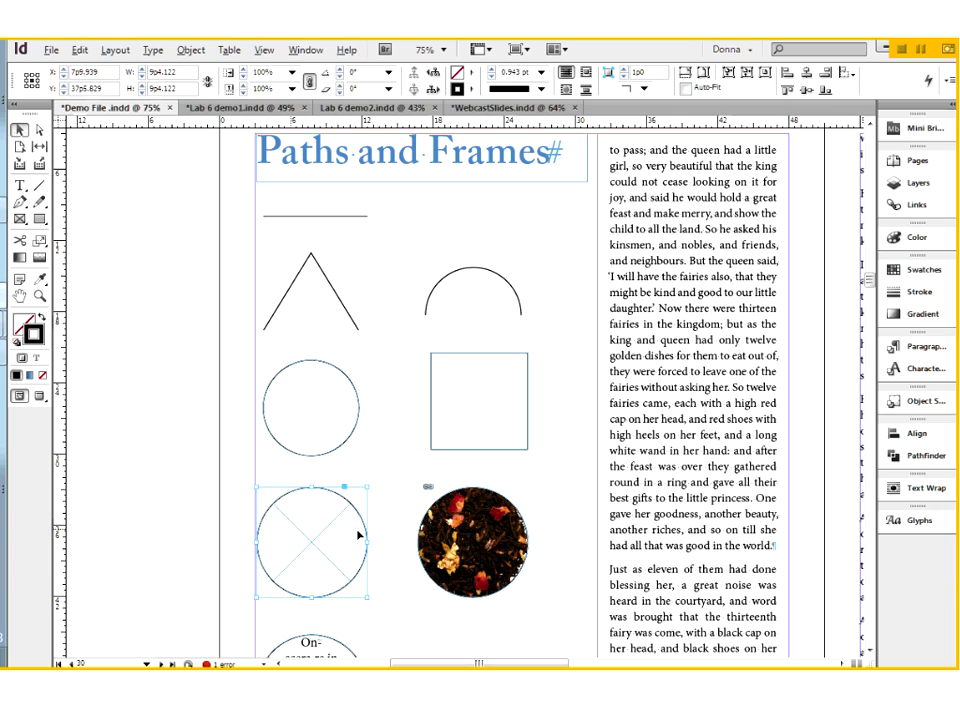
left_click(24, 321)
left_click(451, 530)
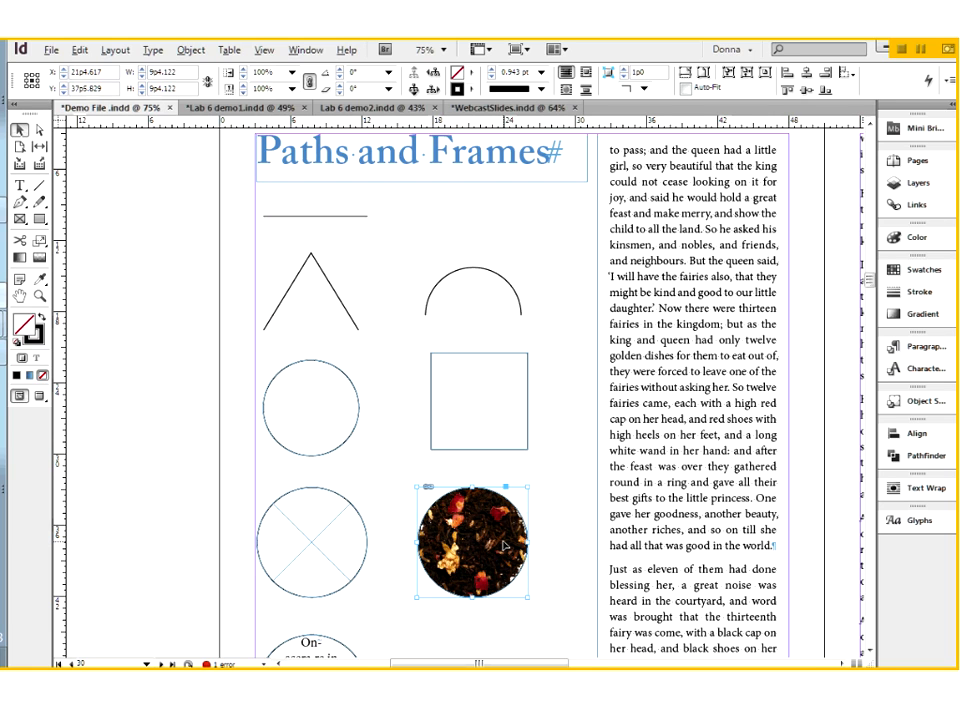
scroll(444, 453, "down", 3)
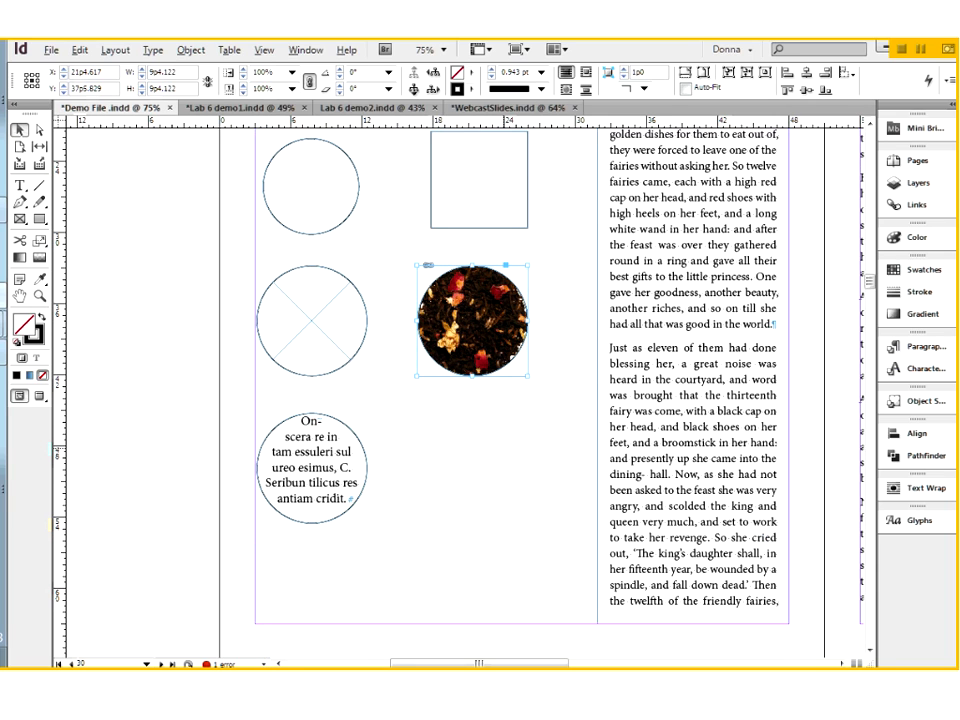
left_click(341, 470)
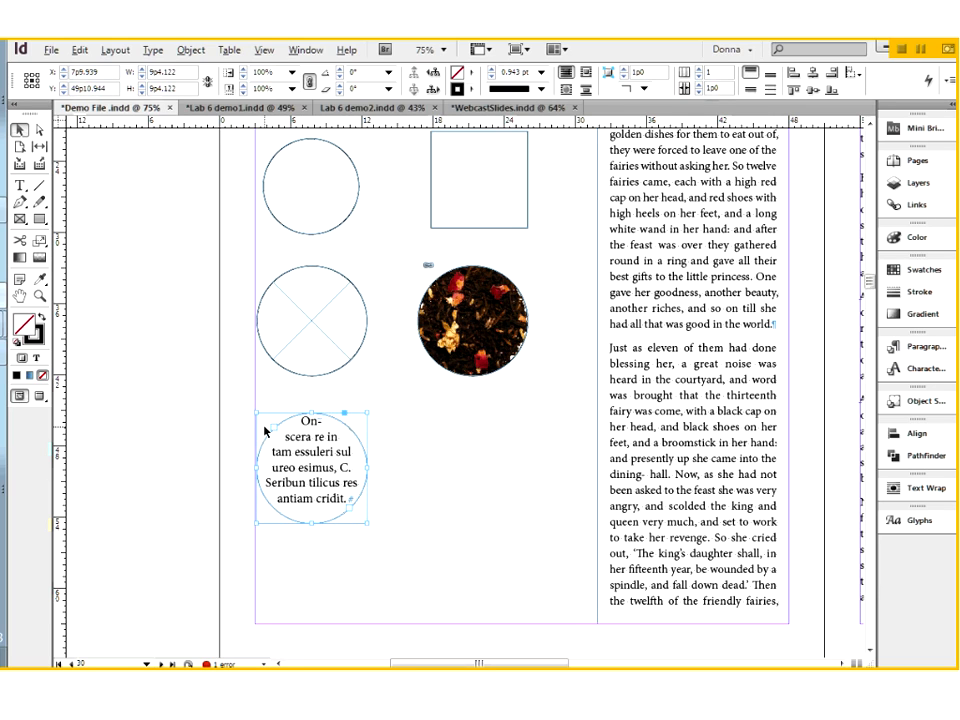
left_click(501, 231)
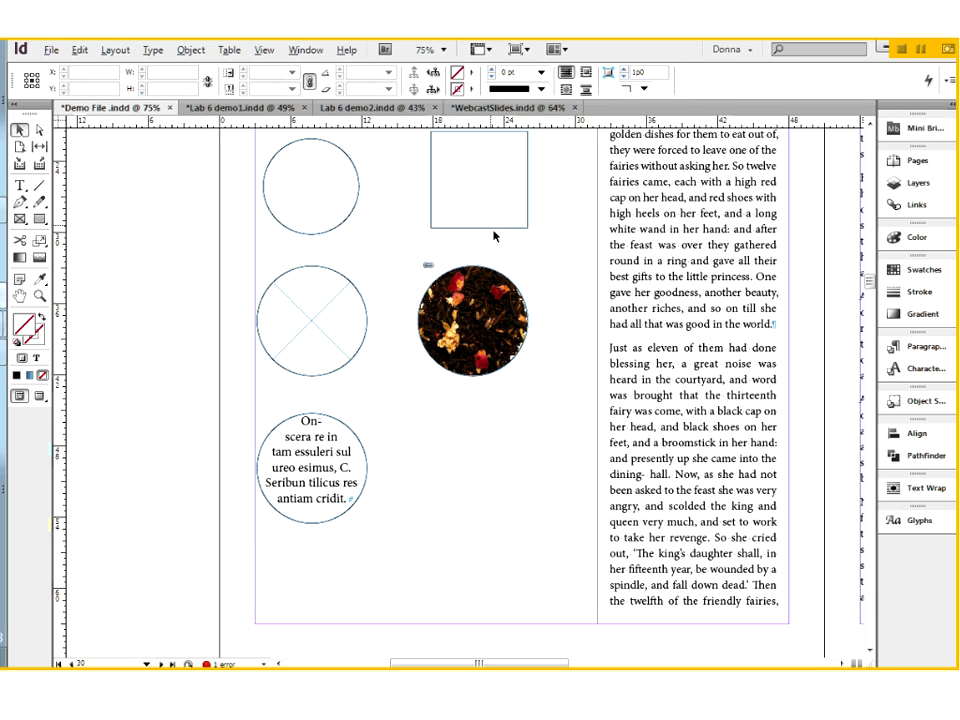
left_click(497, 229)
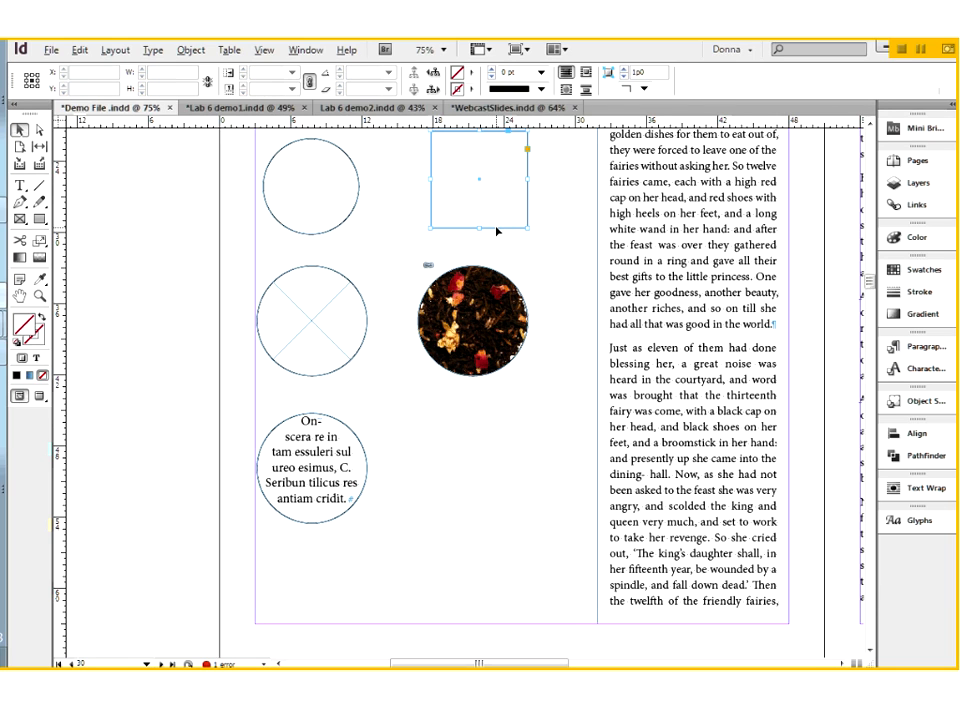
scroll(497, 230, "up", 2)
left_click(150, 50)
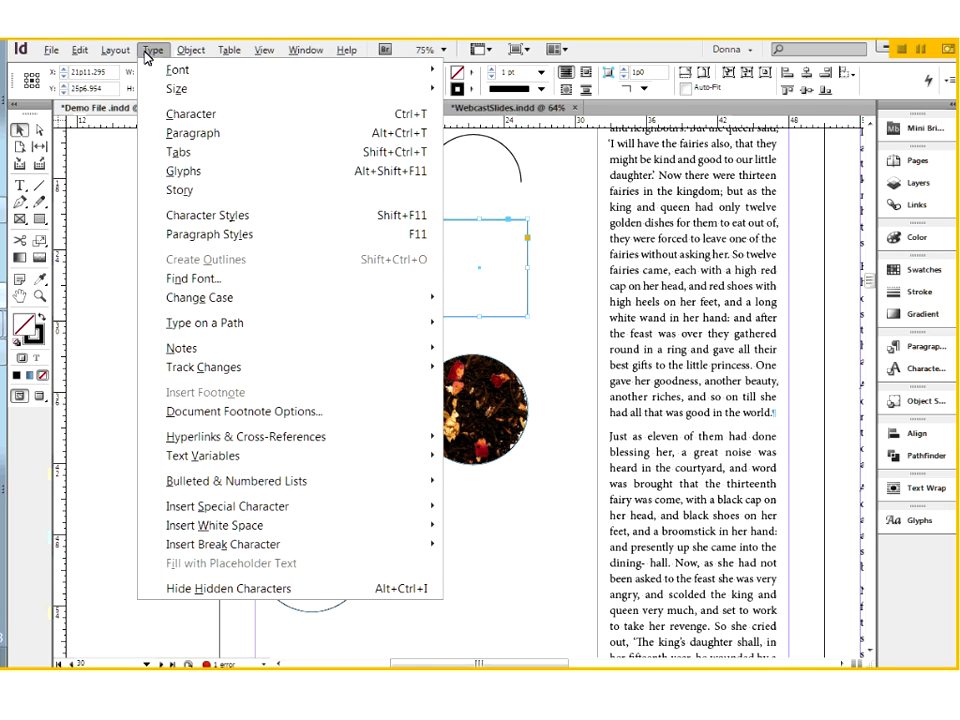
mouse_move(86, 50)
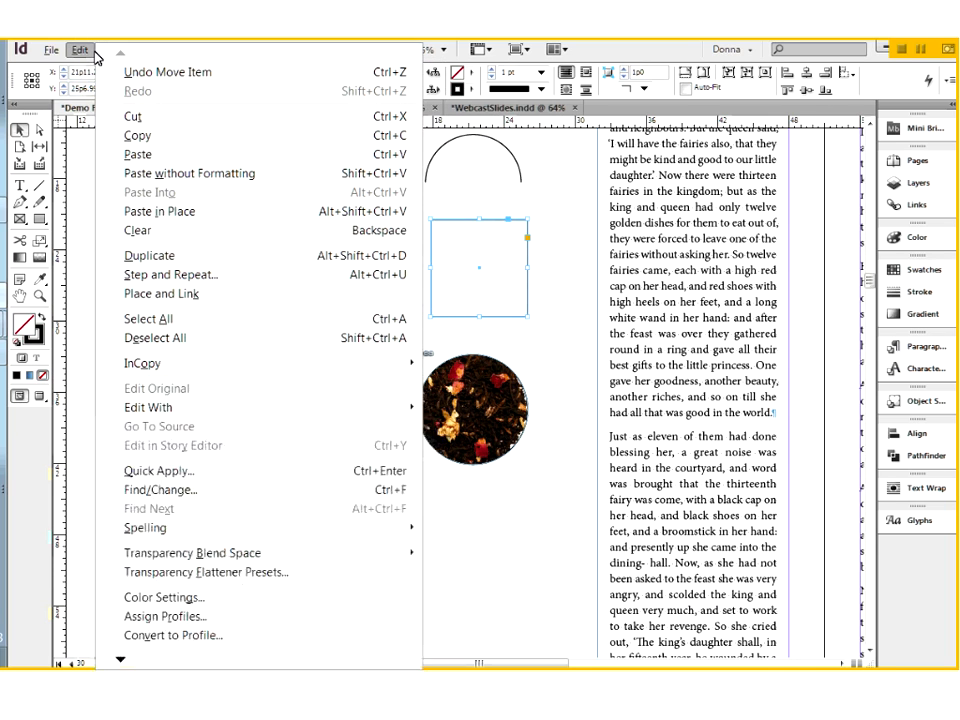
left_click(583, 527)
left_click(190, 52)
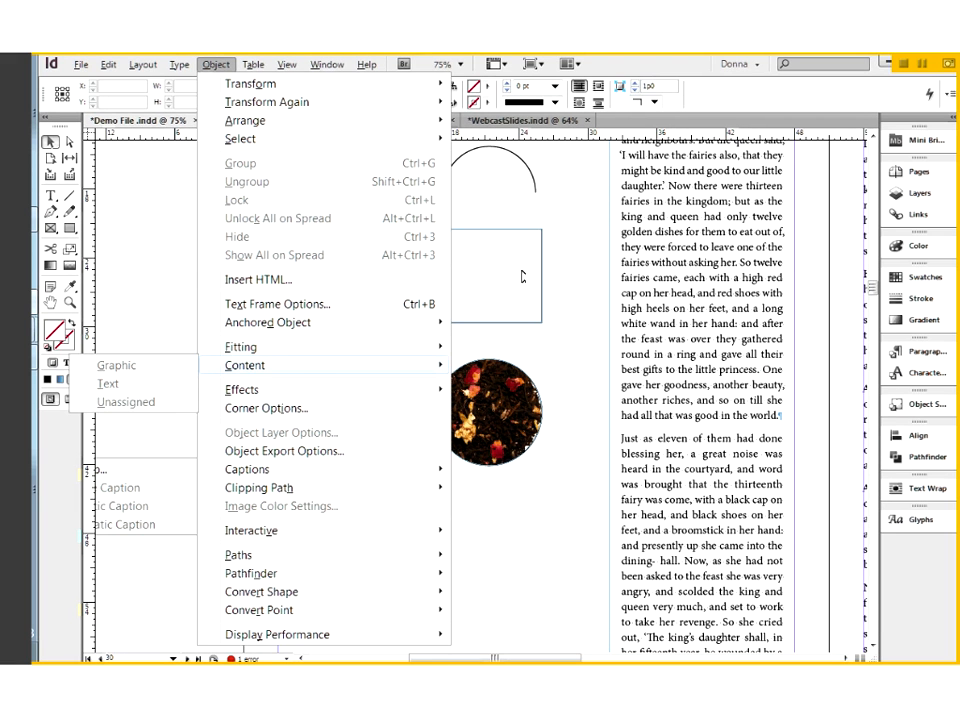
left_click(521, 274)
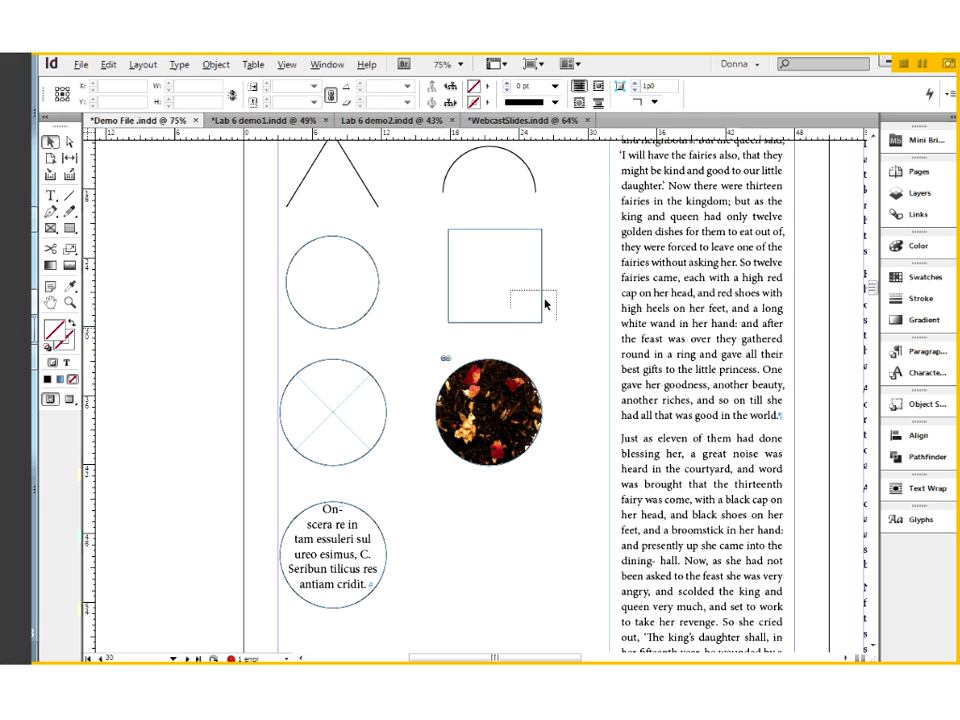
Select the square by its edge and set its content type to Text.
left_click_drag(545, 299, 540, 296)
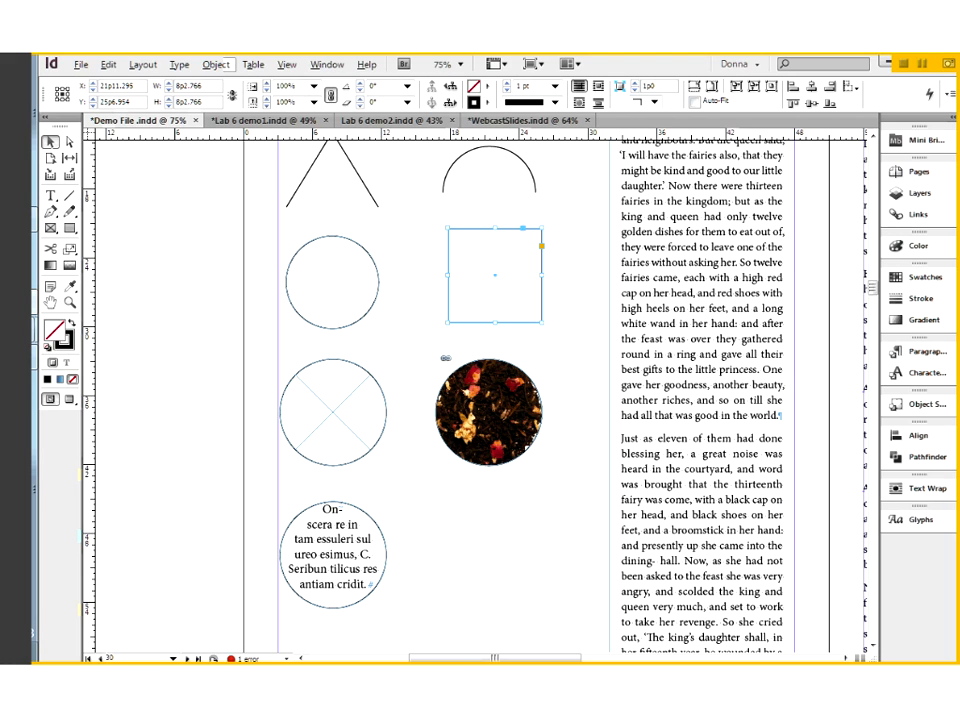
left_click(212, 65)
mouse_move(220, 360)
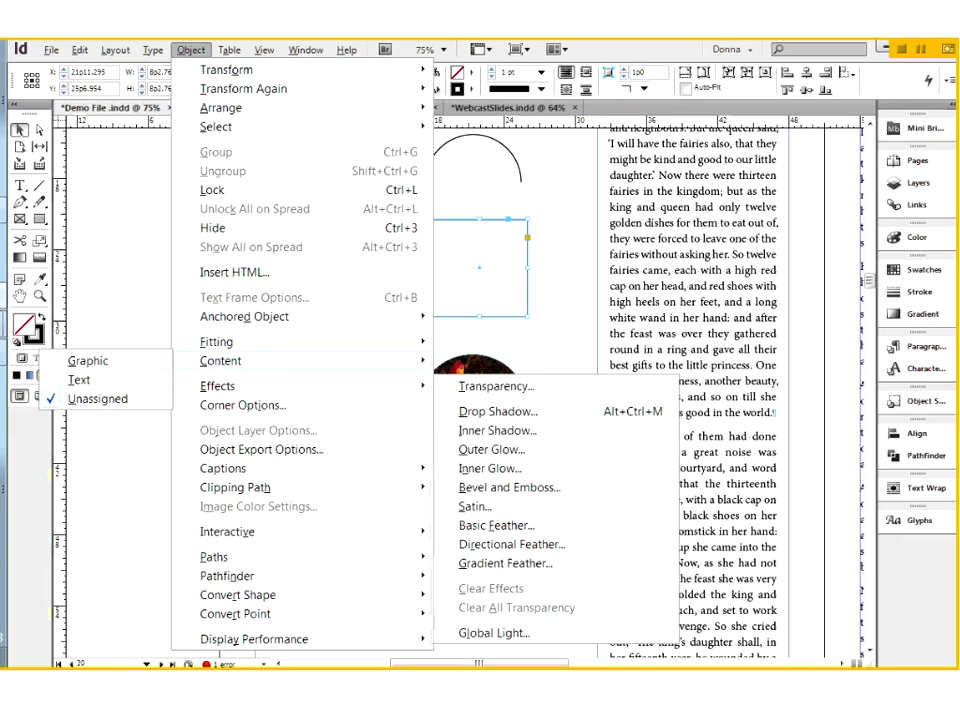
left_click(96, 382)
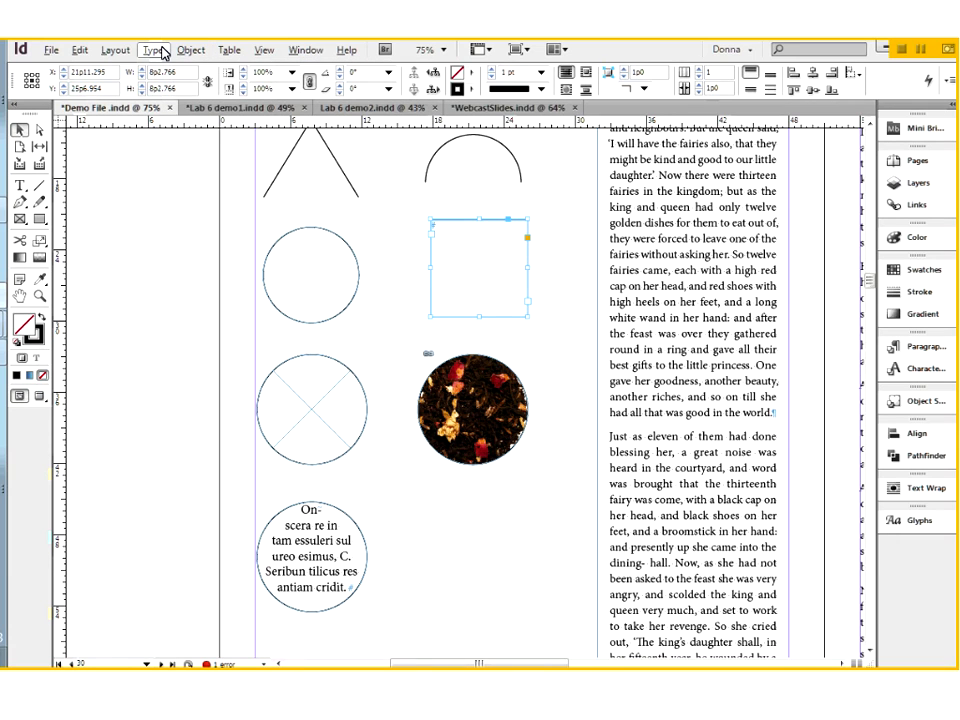
Fill the square text frame with placeholder text and deselect it.
left_click(155, 50)
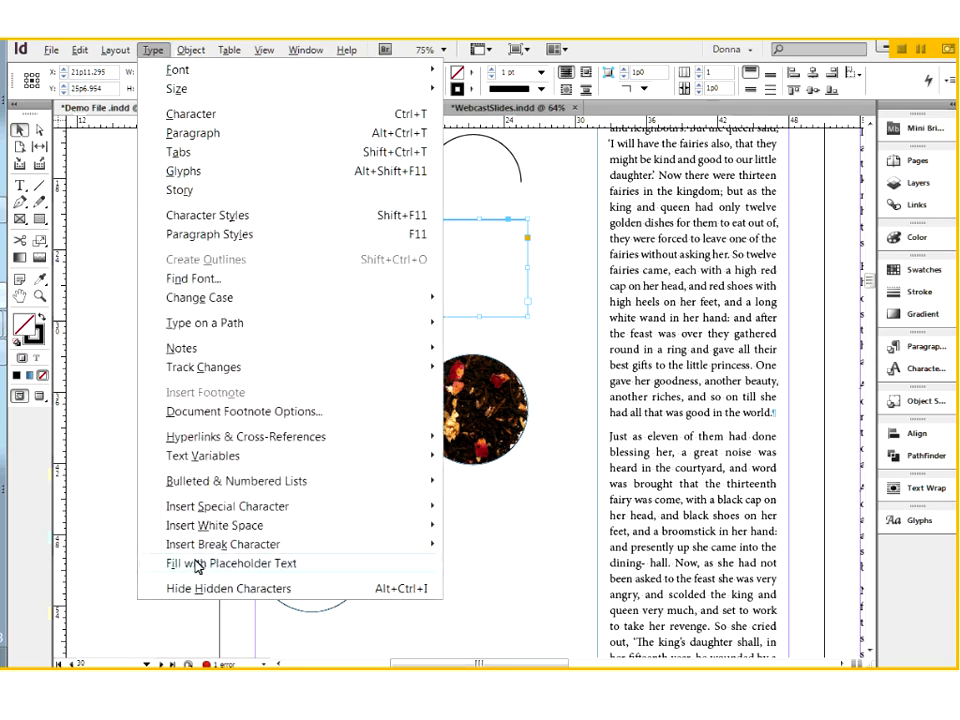
left_click(214, 563)
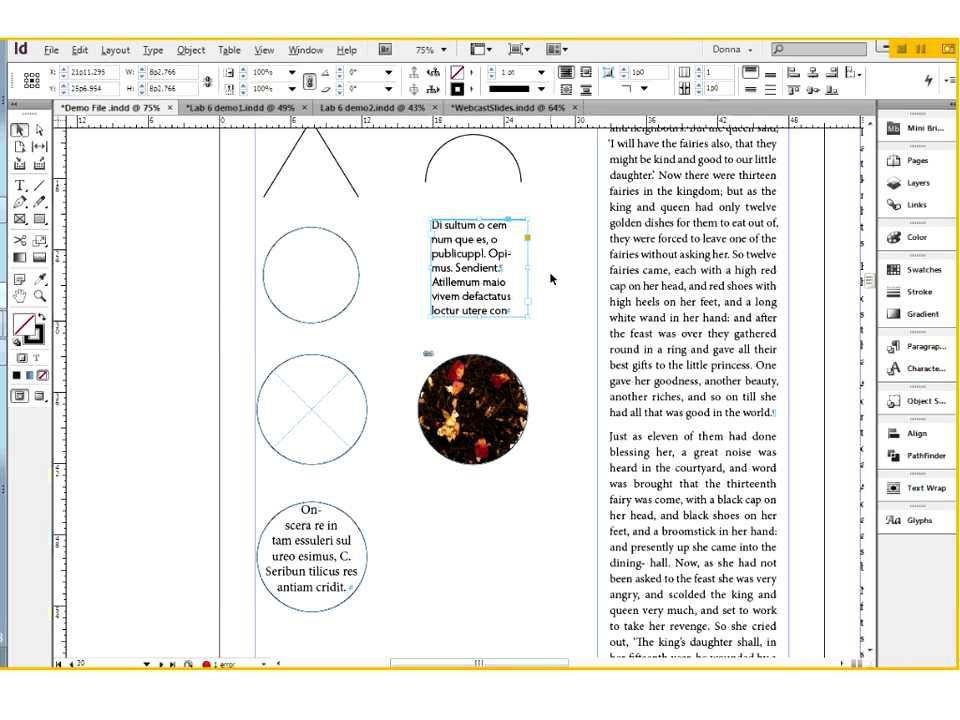
left_click(551, 279)
left_click(513, 220)
left_click(551, 347)
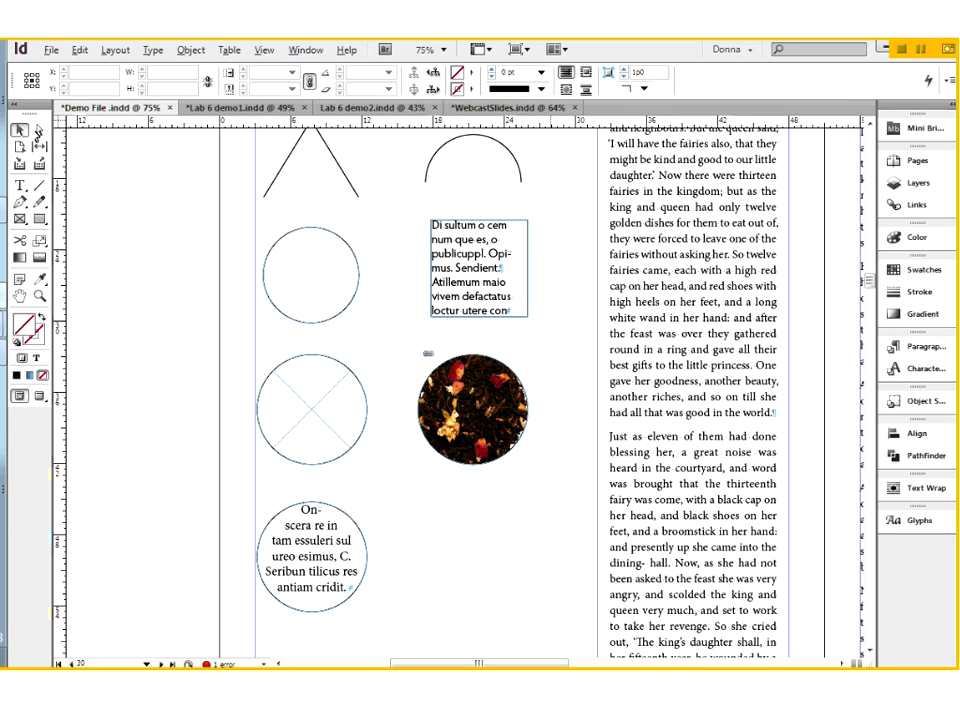
Reshape the square text frame with Direct Selection, moving its lower-left anchor to about X 13p9.6, Y 32p4.8 and its lower-right anchor to about Y 25p1.2.
left_click(39, 130)
left_click(527, 224)
left_click(527, 225)
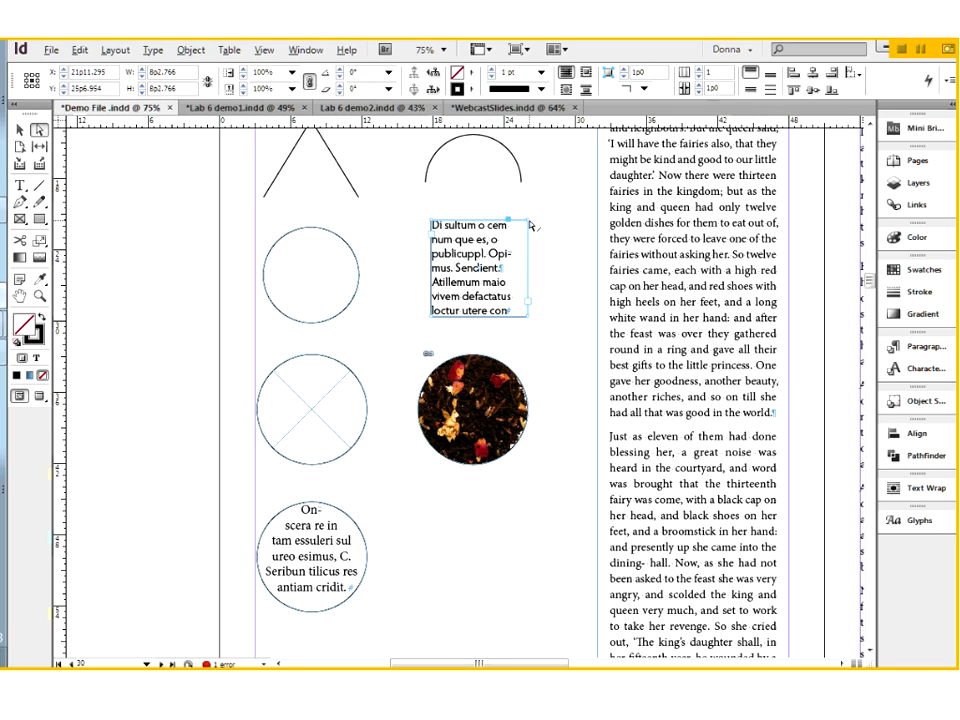
left_click(528, 222)
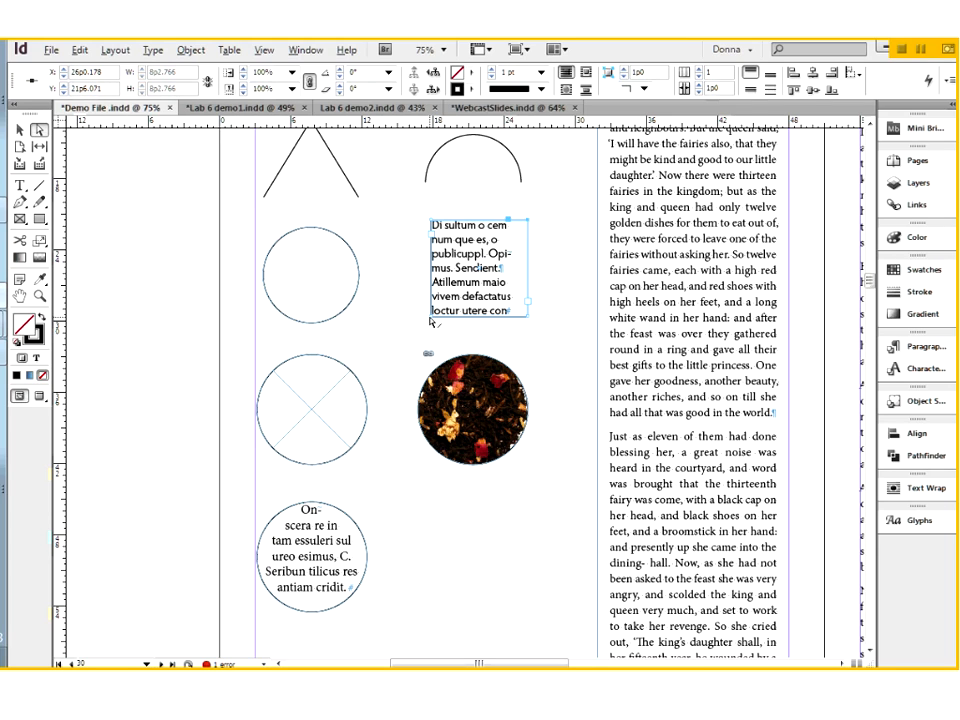
left_click_drag(432, 320, 380, 353)
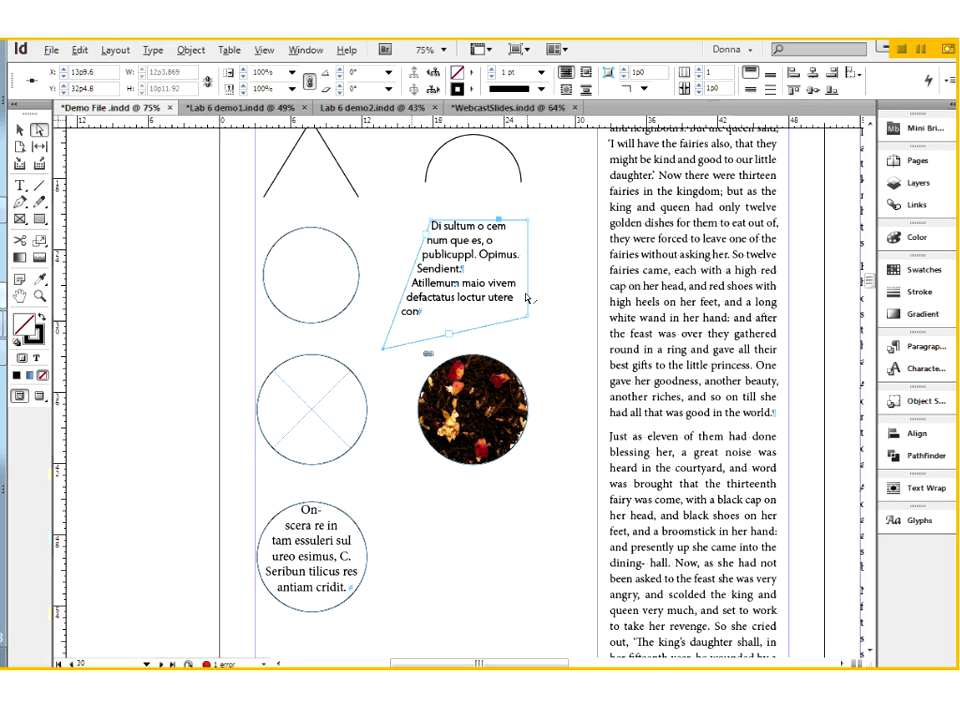
left_click_drag(527, 316, 527, 261)
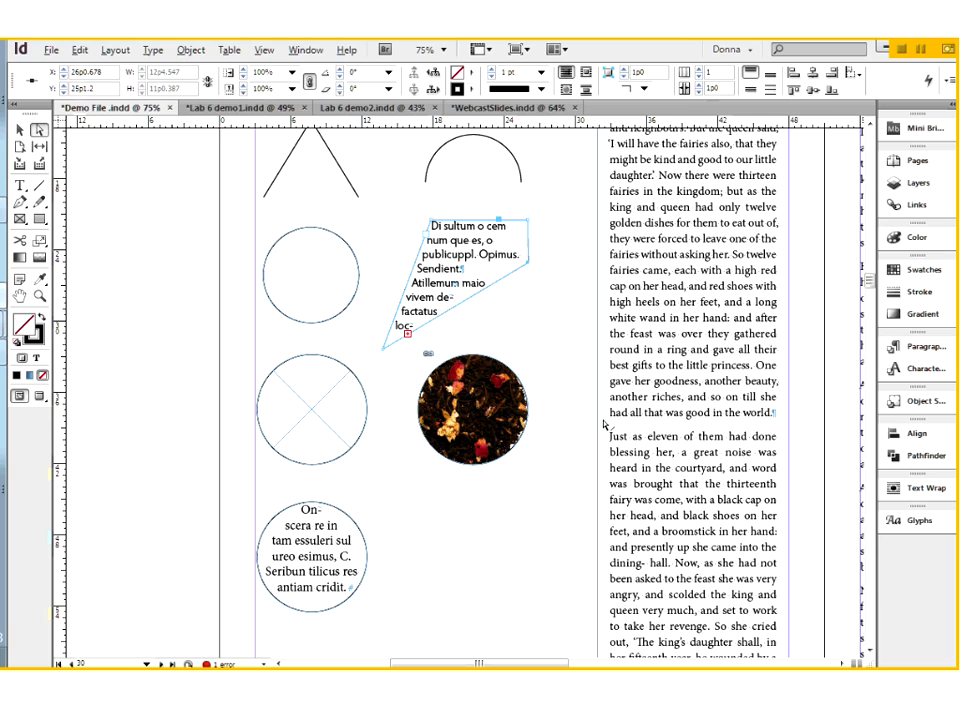
Undo both anchor moves on the text frame and deselect it.
key("ctrl+z")
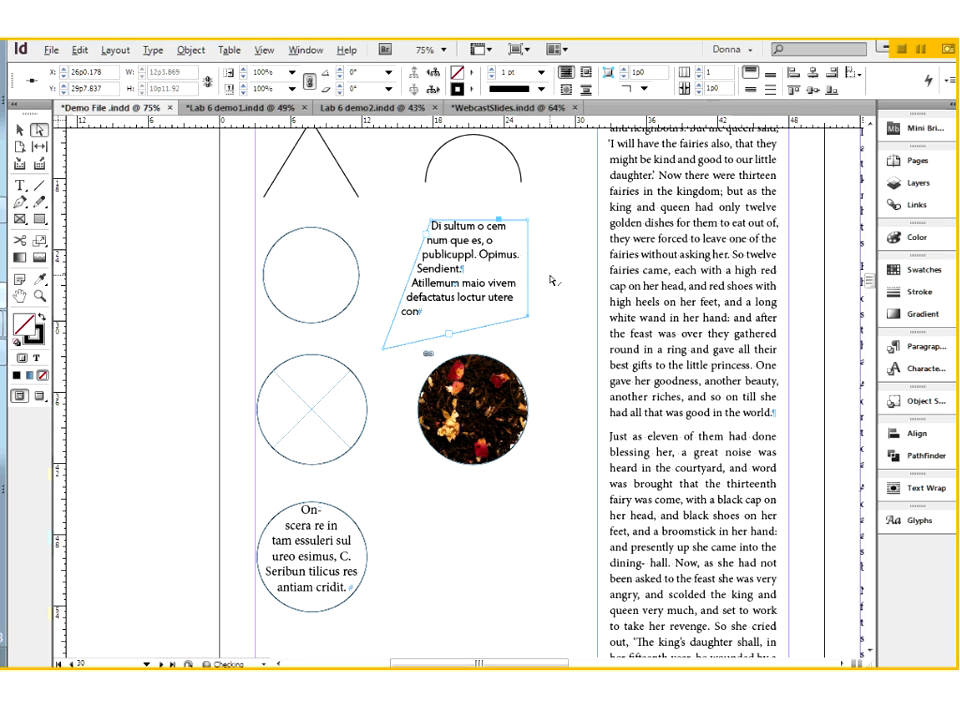
key("ctrl+z")
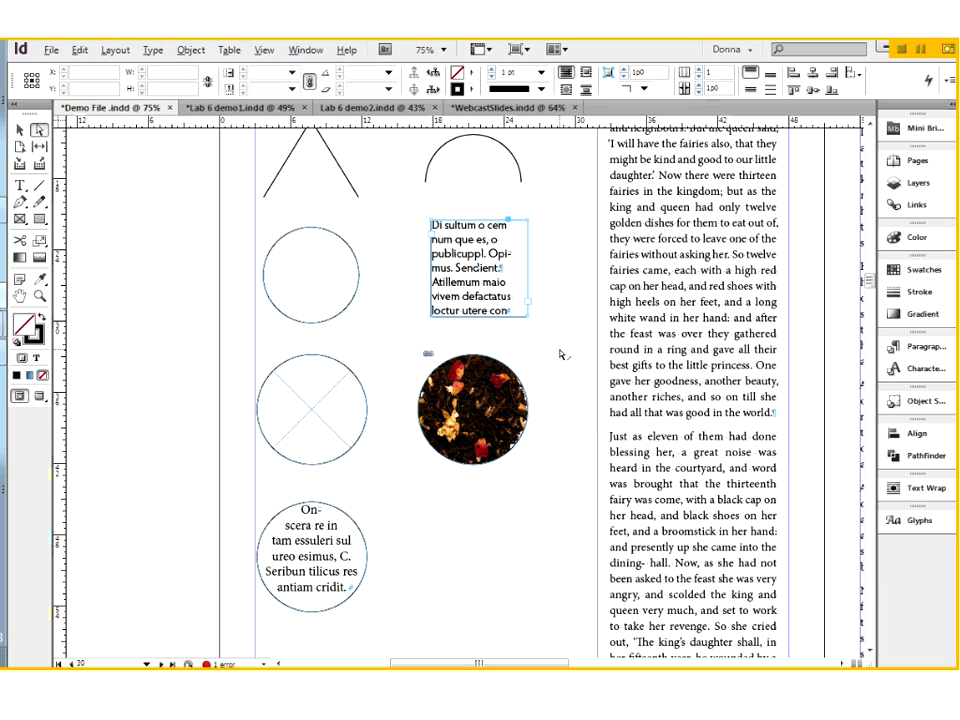
left_click(843, 487)
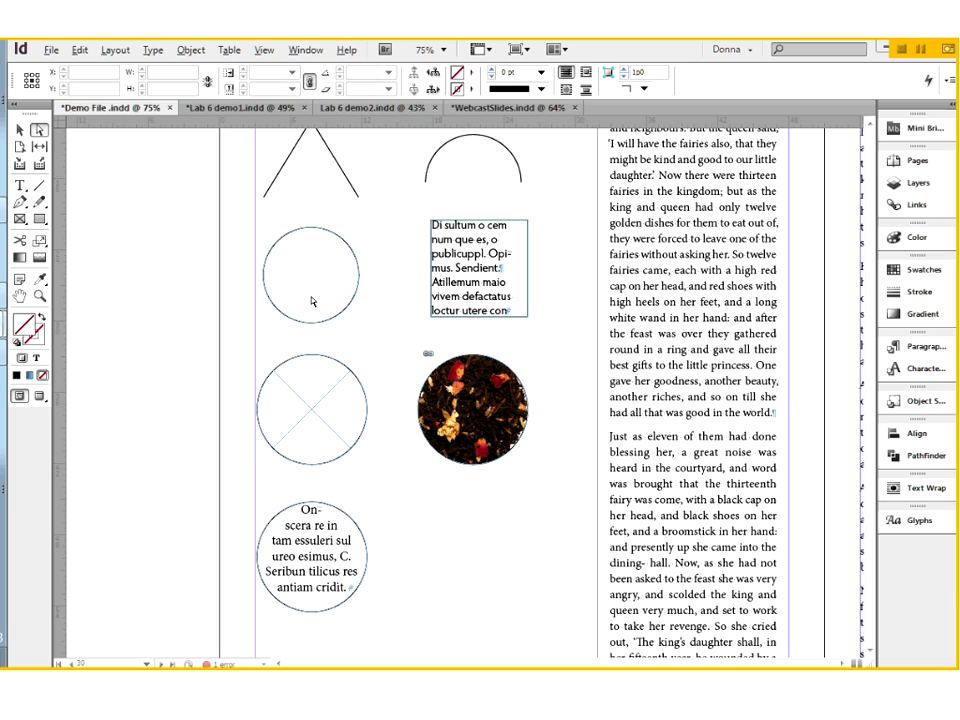
Select the empty circle path with the Selection tool and convert its shape to a triangle.
left_click(19, 130)
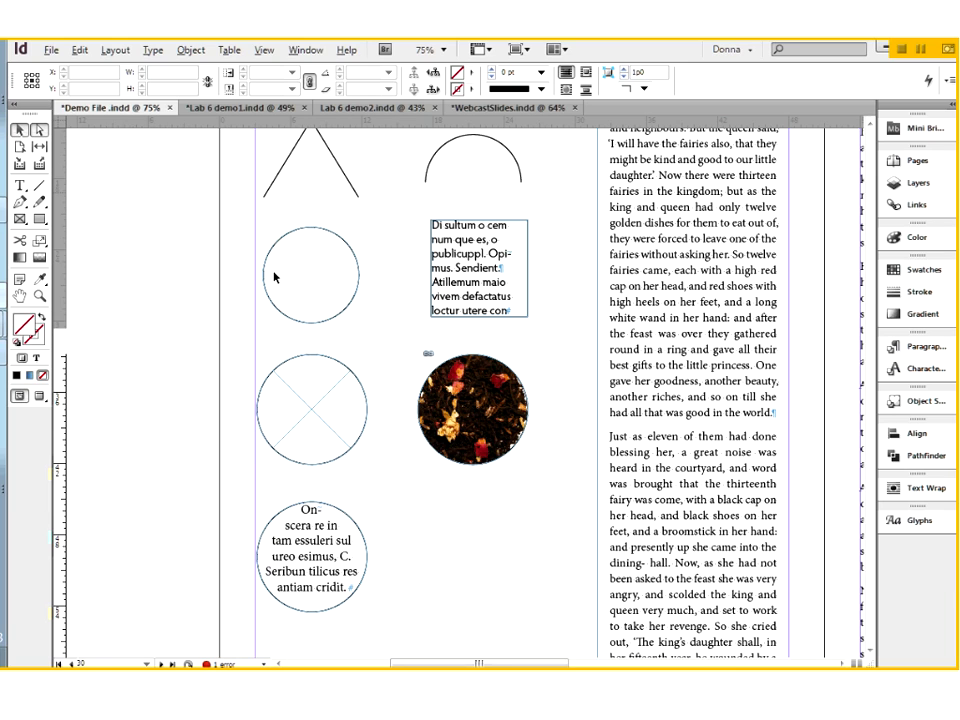
left_click_drag(235, 253, 394, 296)
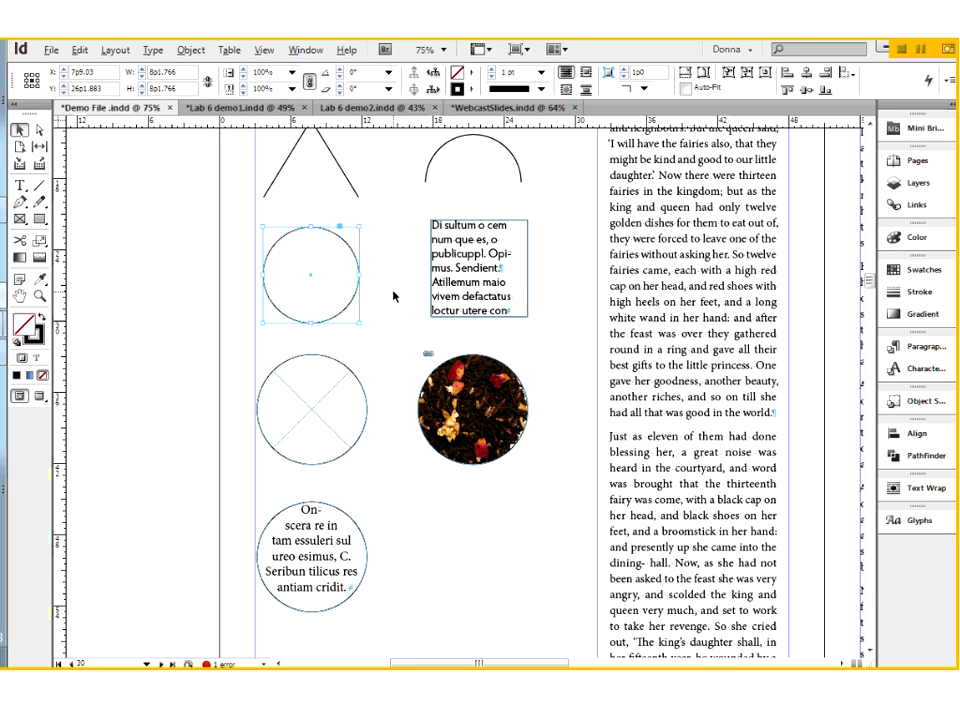
scroll(393, 296, "up", 2)
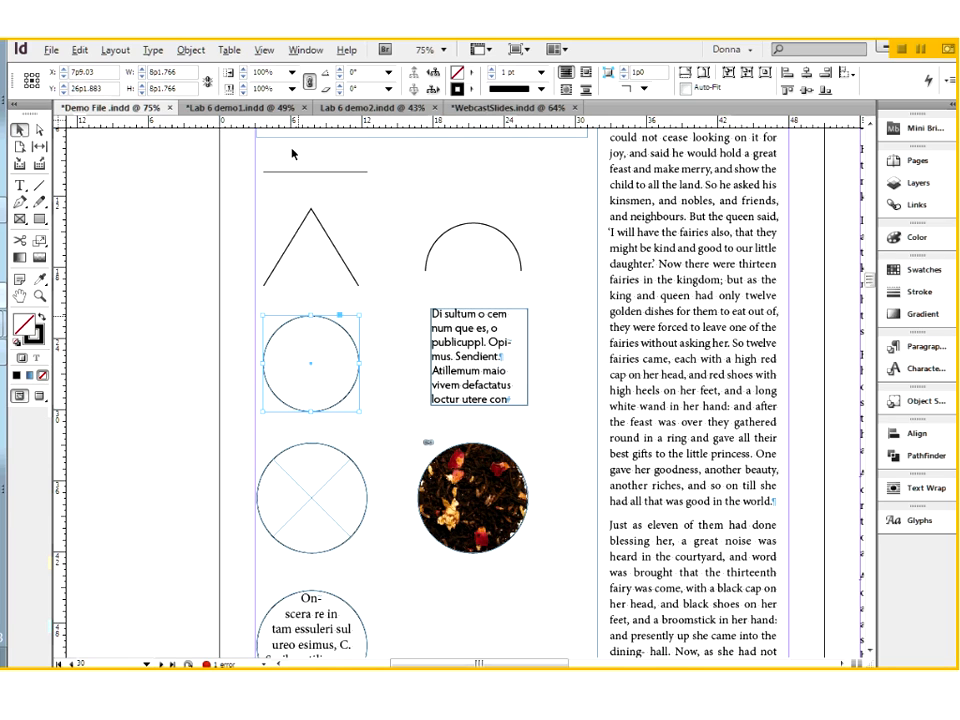
left_click(191, 50)
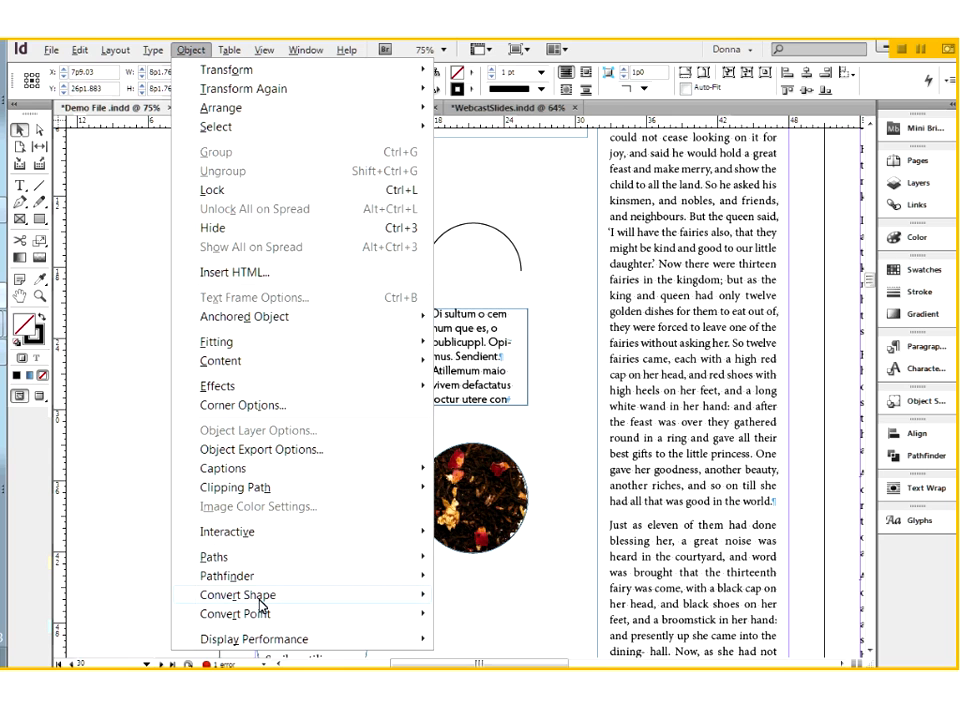
mouse_move(258, 612)
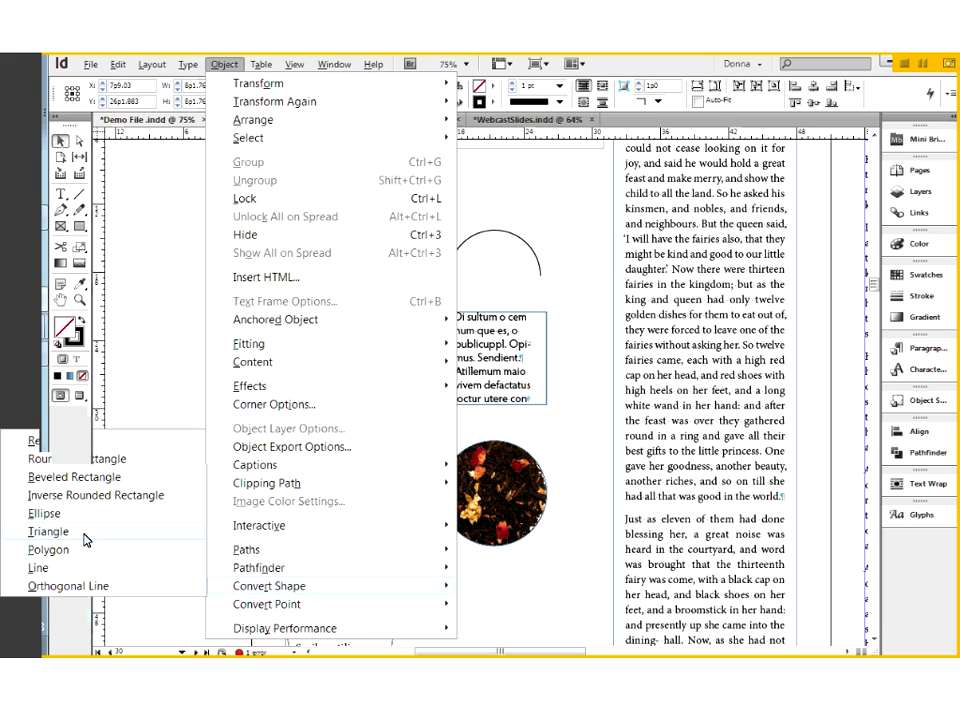
left_click(84, 540)
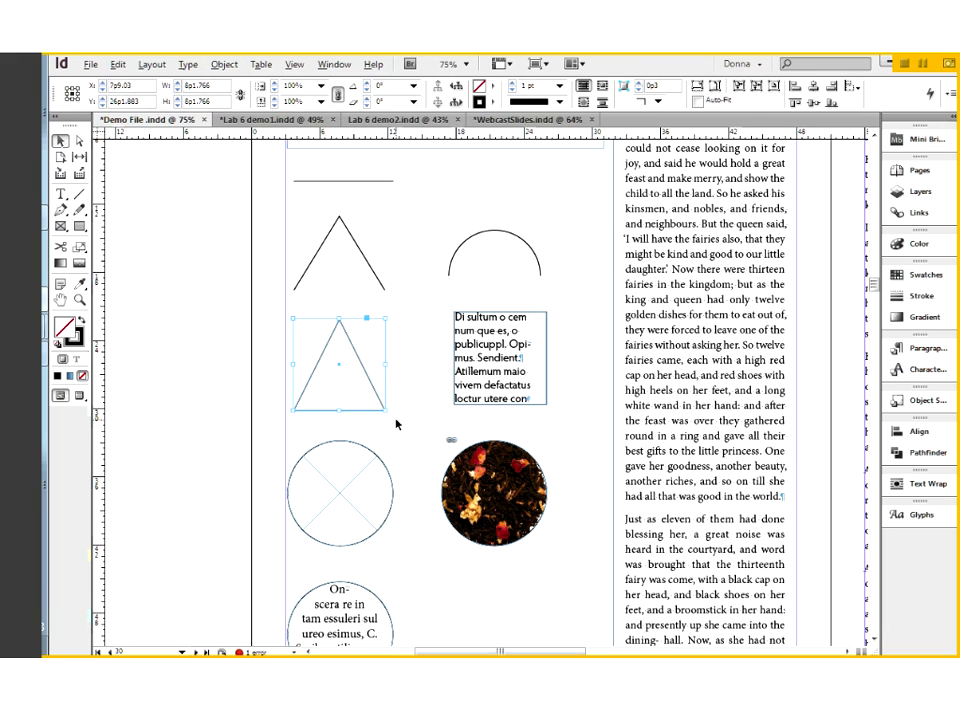
left_click(332, 369)
left_click(314, 374)
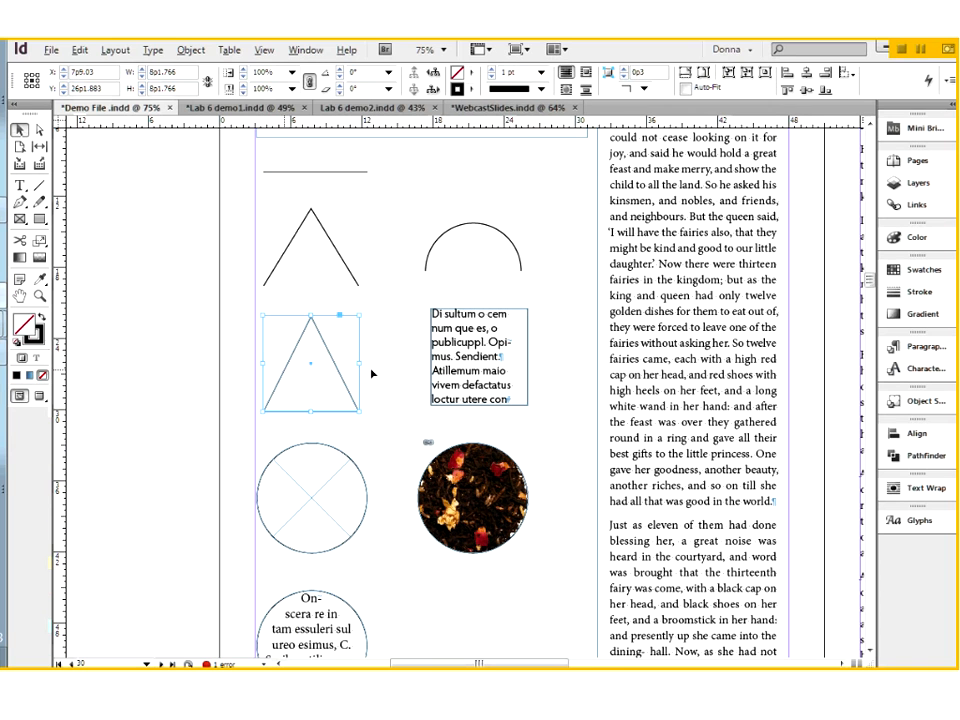
Convert the triangle through the inverse rounded rectangle, ellipse, beveled rectangle and polygon shapes, and return it to a triangle using Pathfinder.
left_click(912, 456)
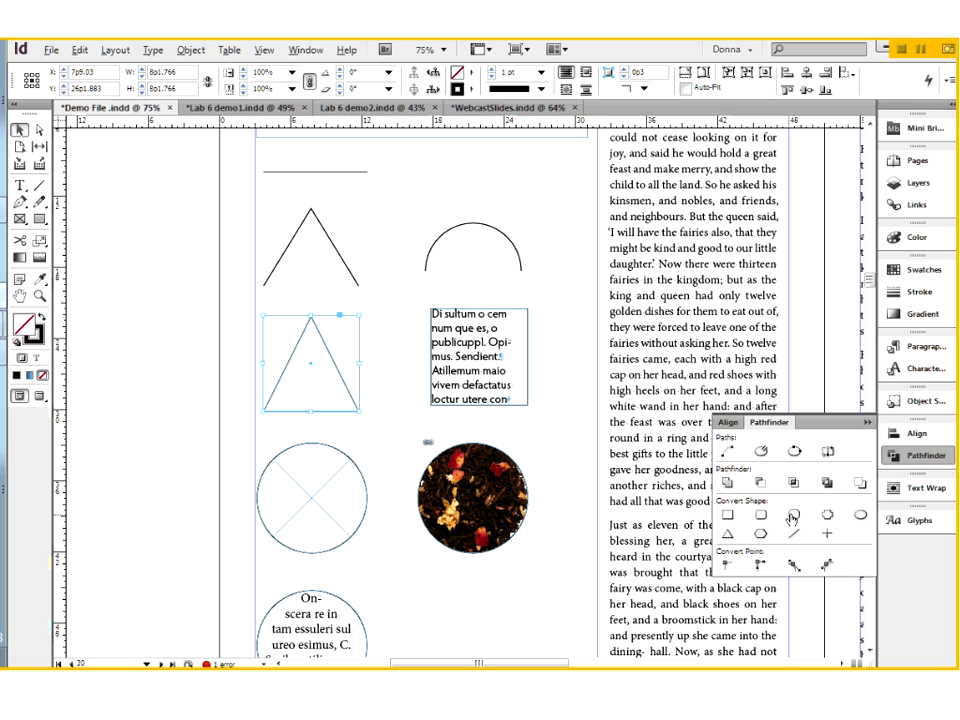
left_click(828, 515)
left_click(860, 515)
left_click(794, 515)
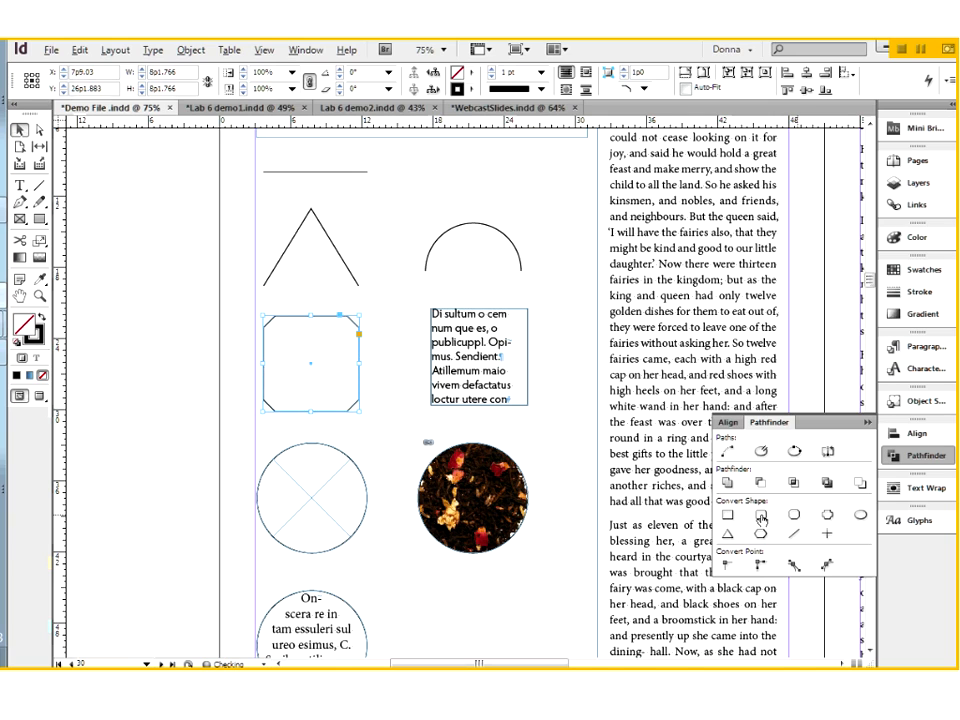
left_click(761, 534)
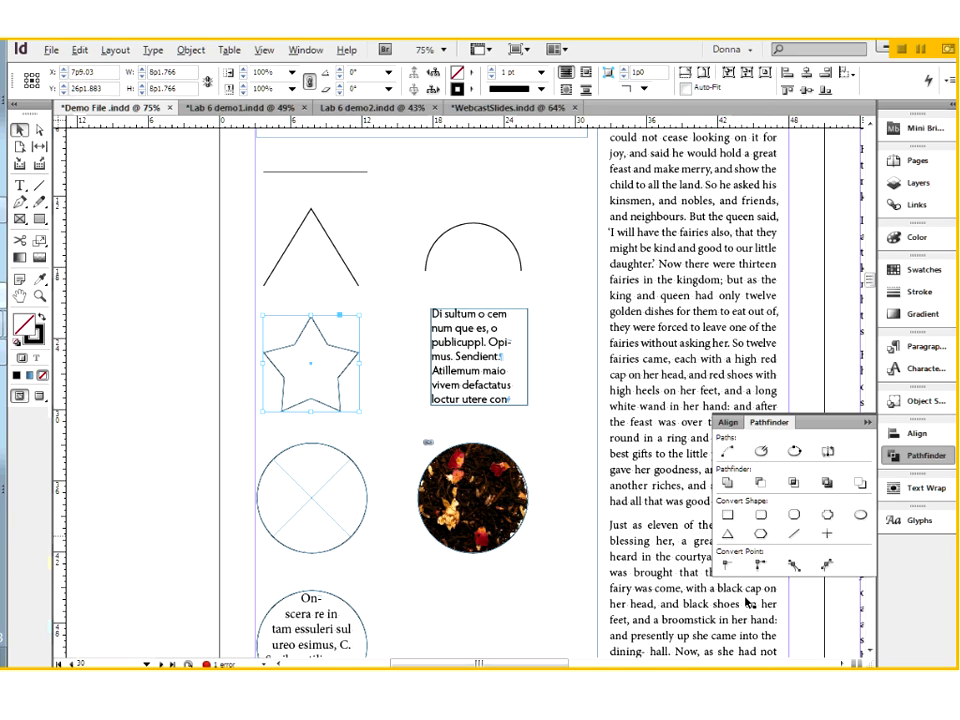
left_click(727, 534)
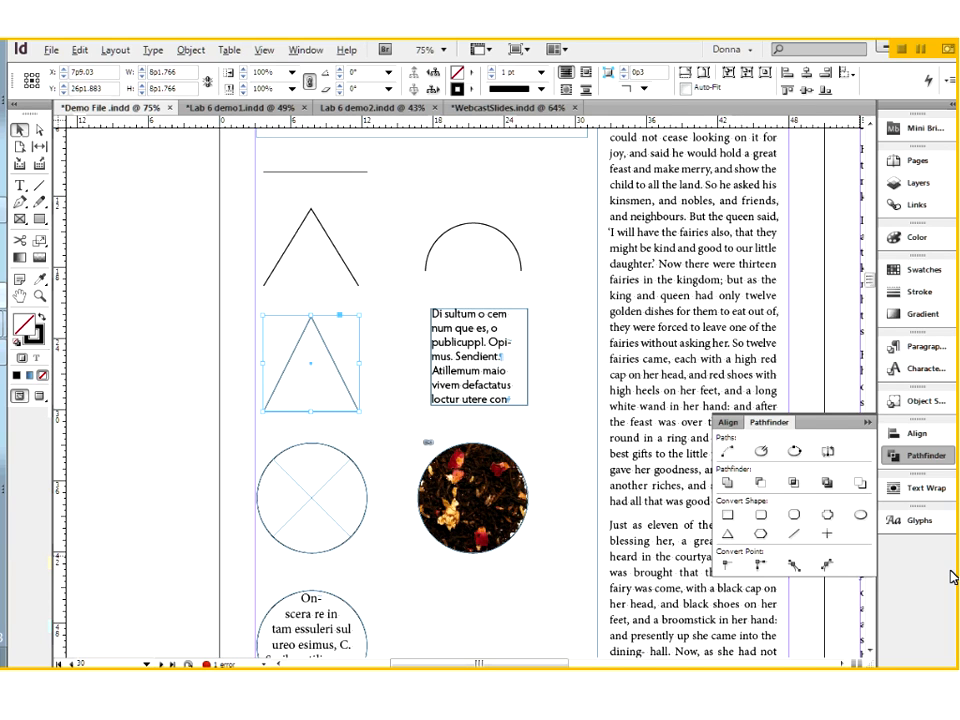
left_click(180, 311)
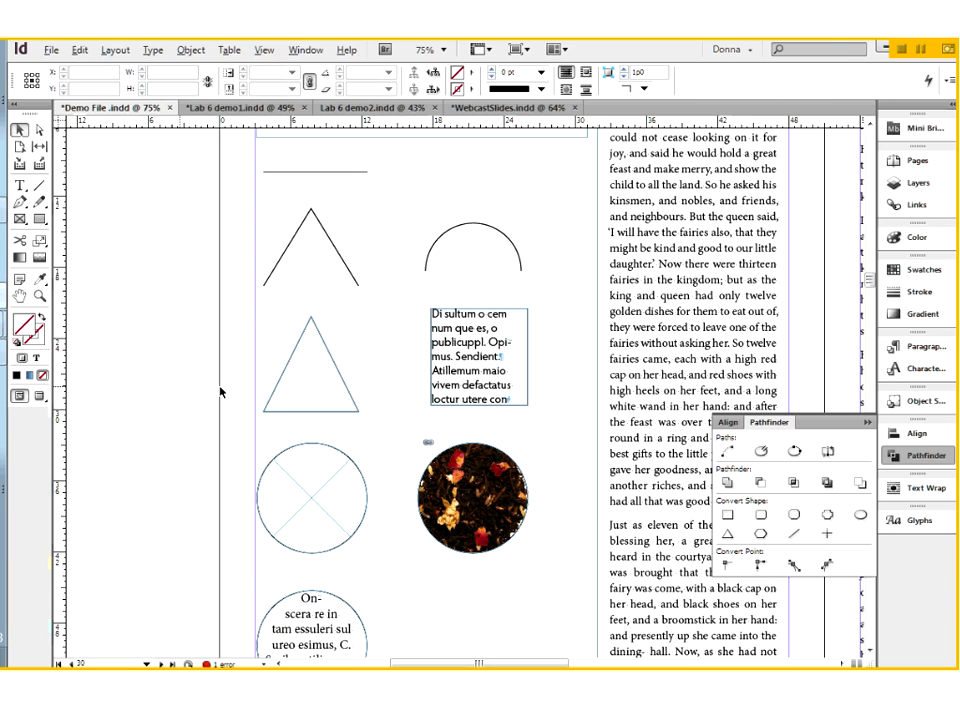
Draw two wavy freehand Pencil paths on the pasteboard beside the page, the upper one about 16p7 wide and 11p1 high.
left_click_drag(238, 420, 377, 407)
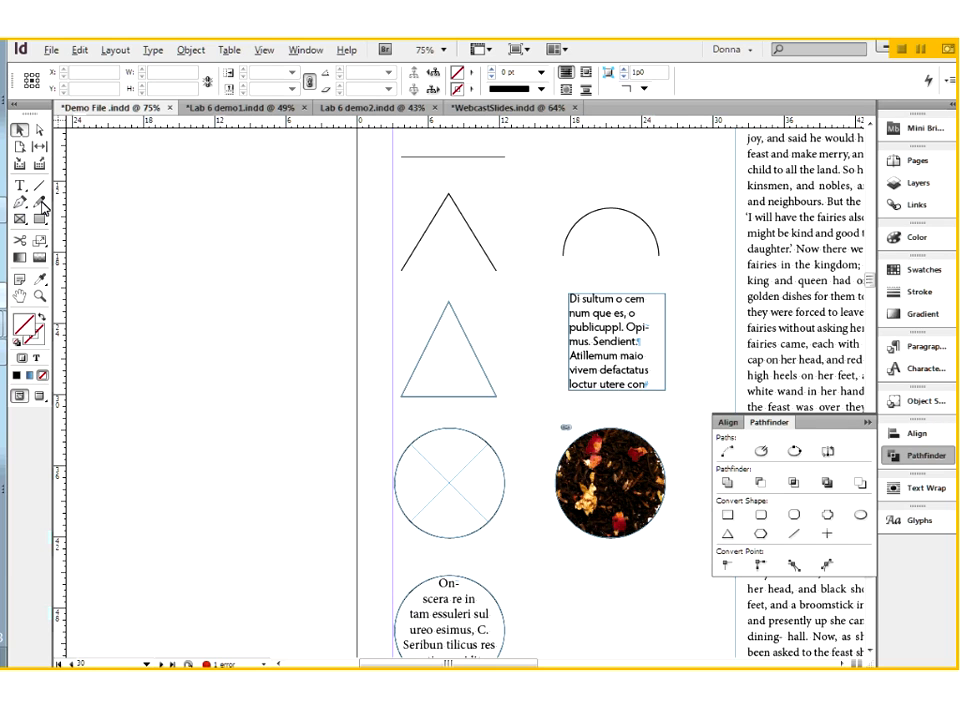
left_click(41, 203)
mouse_move(94, 300)
left_mouse_down()
mouse_move(163, 219)
mouse_move(165, 232)
mouse_move(273, 330)
left_mouse_up()
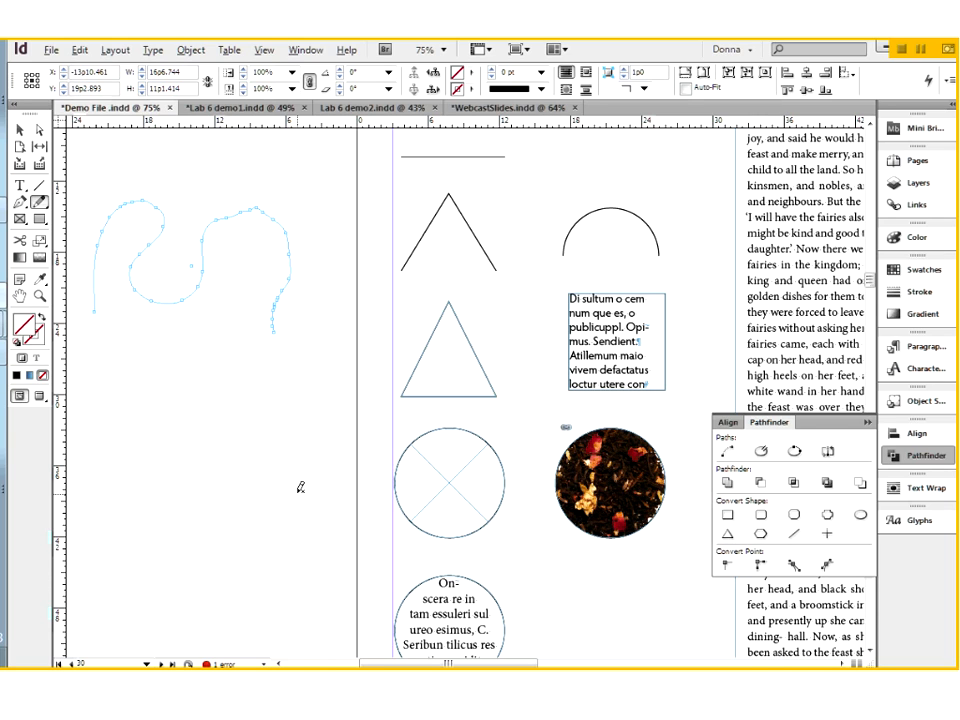
mouse_move(116, 256)
left_mouse_down()
mouse_move(152, 335)
mouse_move(210, 316)
mouse_move(246, 280)
mouse_move(240, 349)
mouse_move(272, 375)
mouse_move(240, 350)
mouse_move(268, 370)
left_mouse_up()
Move the lower freehand path slightly down with the Selection tool and deselect it.
left_click(19, 129)
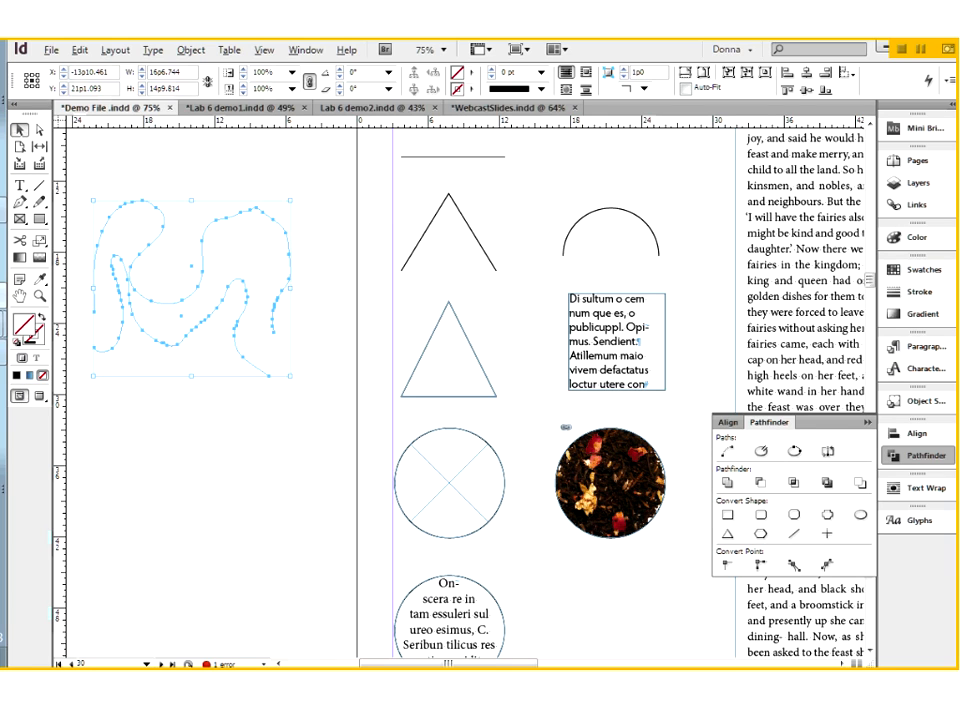
left_click_drag(181, 343, 179, 368)
left_click(232, 440)
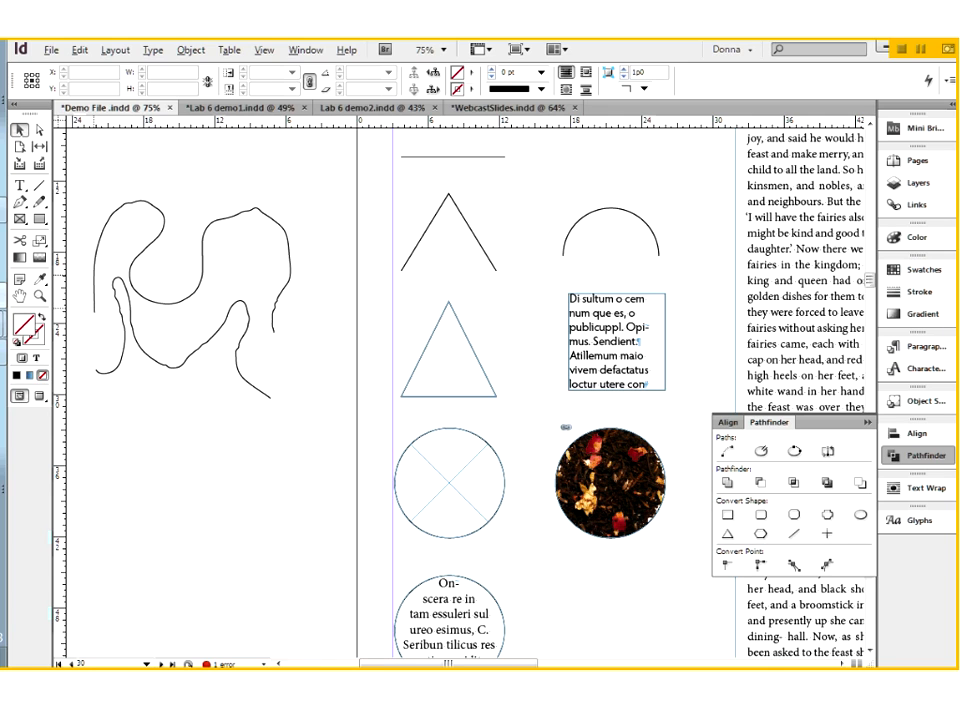
Select the left endpoints of both freehand paths with Direct Selection and join them into one path.
left_click(39, 130)
left_click_drag(82, 302, 107, 394)
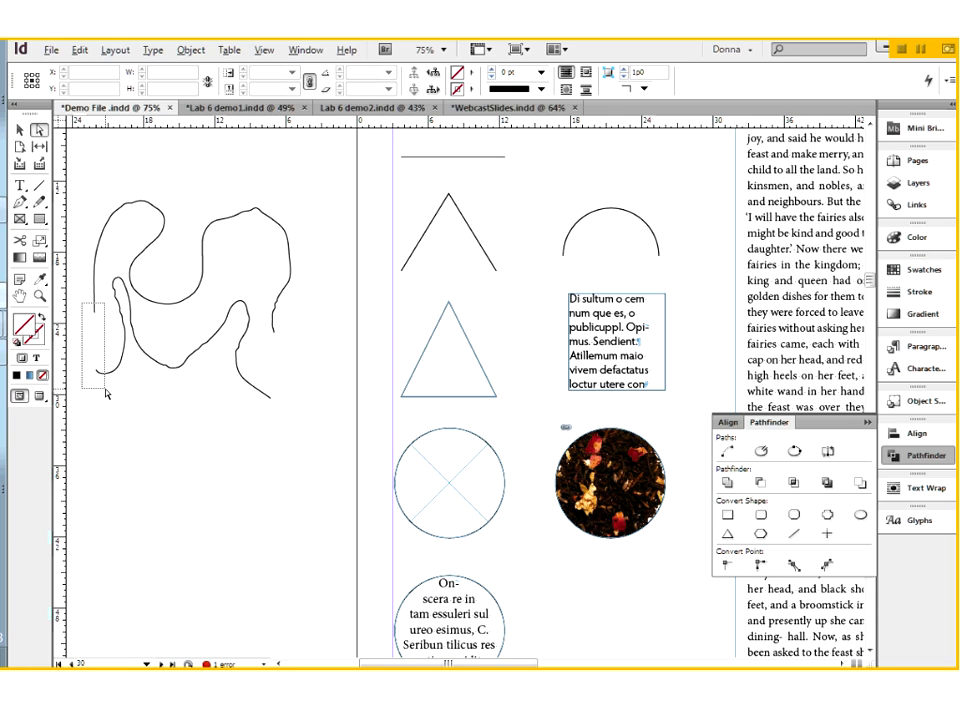
left_click_drag(107, 394, 104, 390)
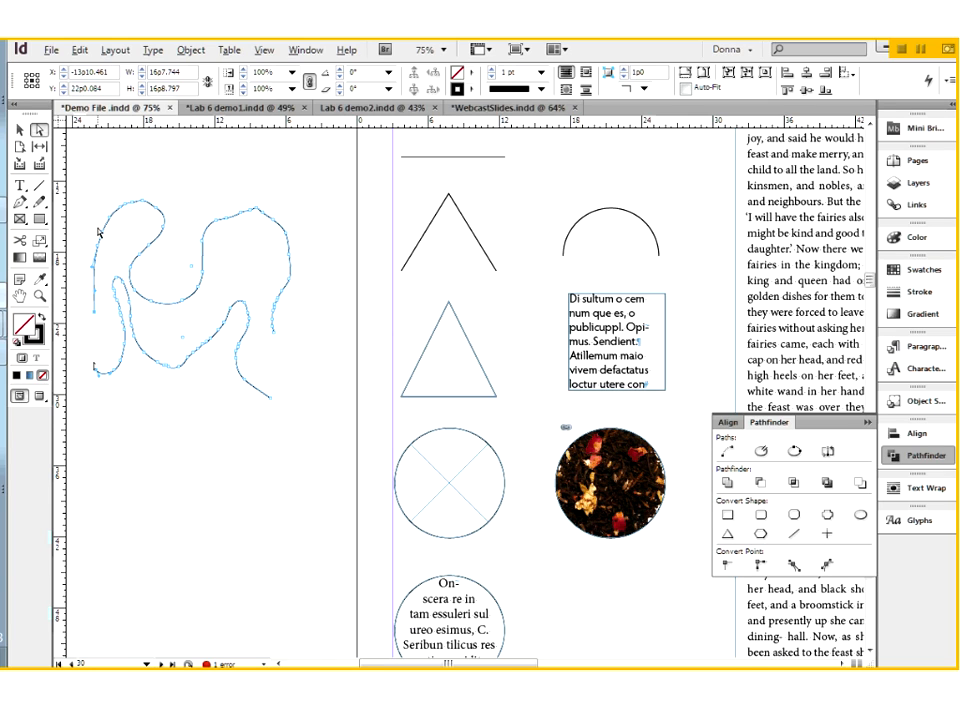
left_click_drag(73, 180, 118, 330)
key("Delete")
key("ctrl+alt+equal")
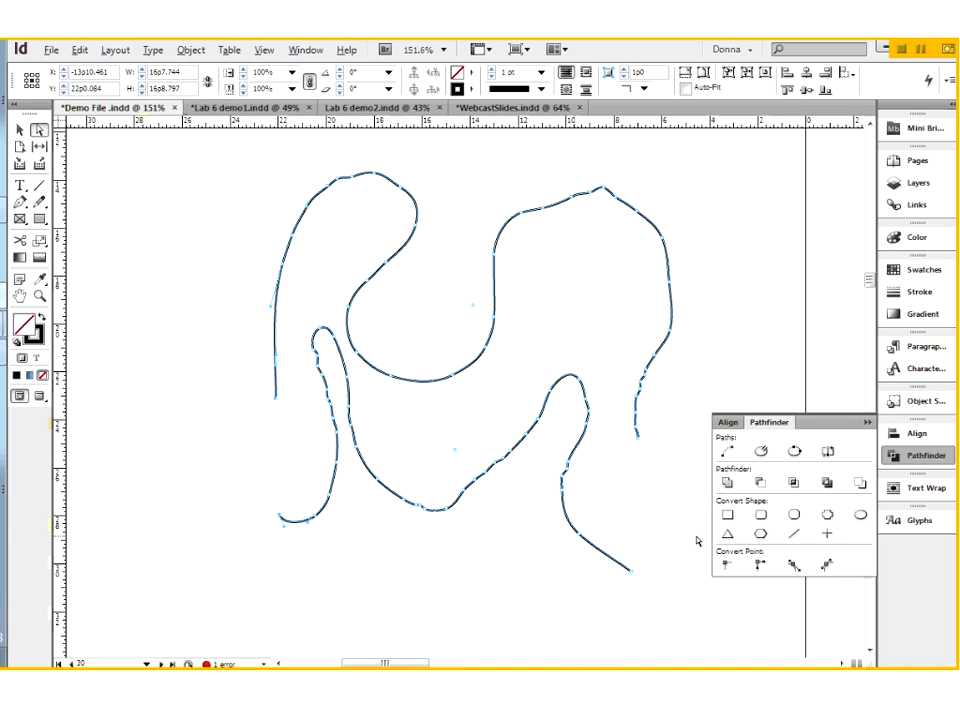
left_click(731, 454)
left_click(727, 454)
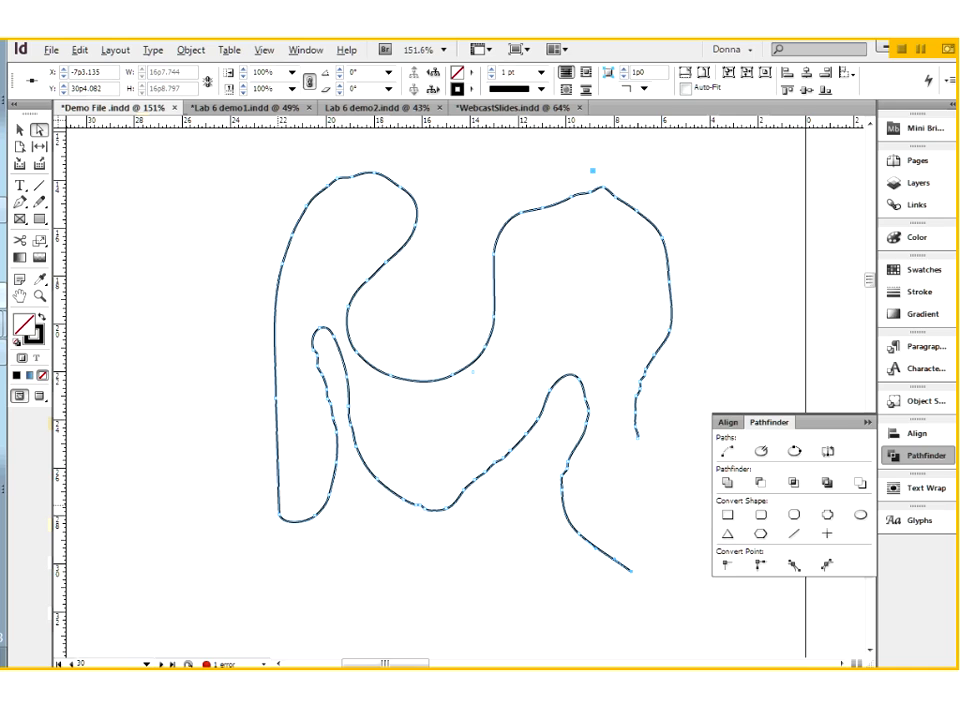
Undo the join between the two freehand paths.
left_click(279, 519)
key("Delete")
key("Delete")
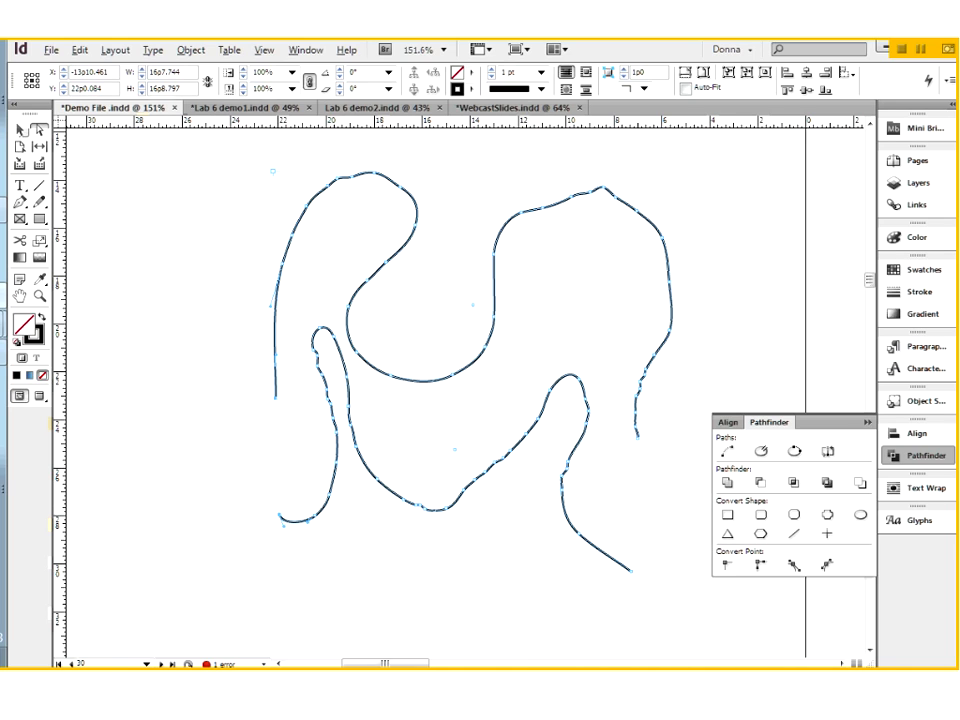
Close both selected freehand paths using Pathfinder, undo the closing, and return to the Direct Selection tool.
left_click(19, 130)
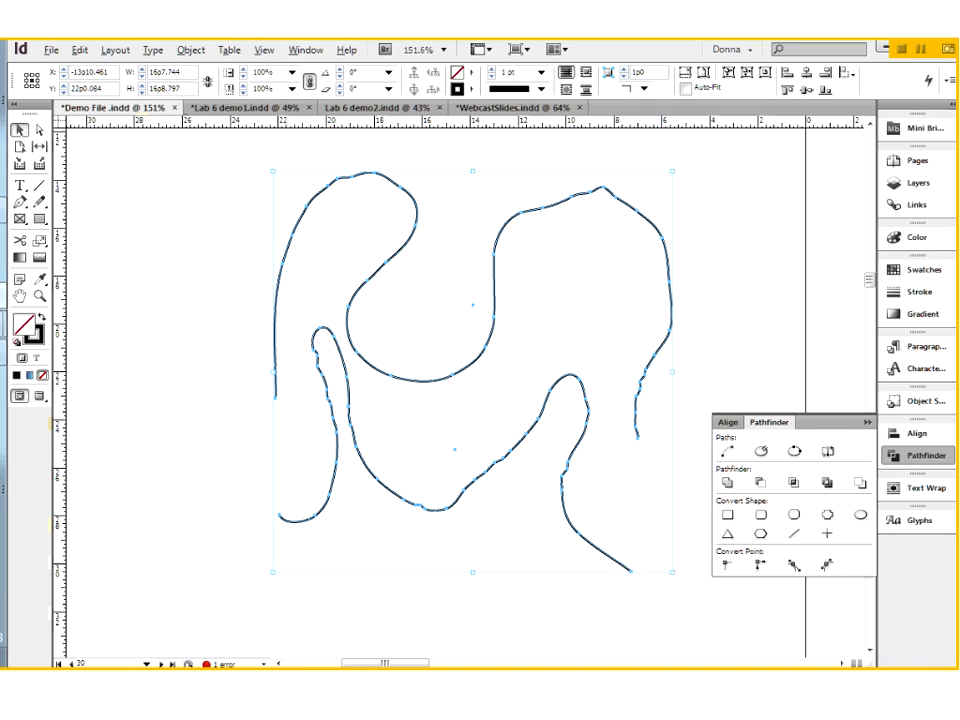
left_click(794, 452)
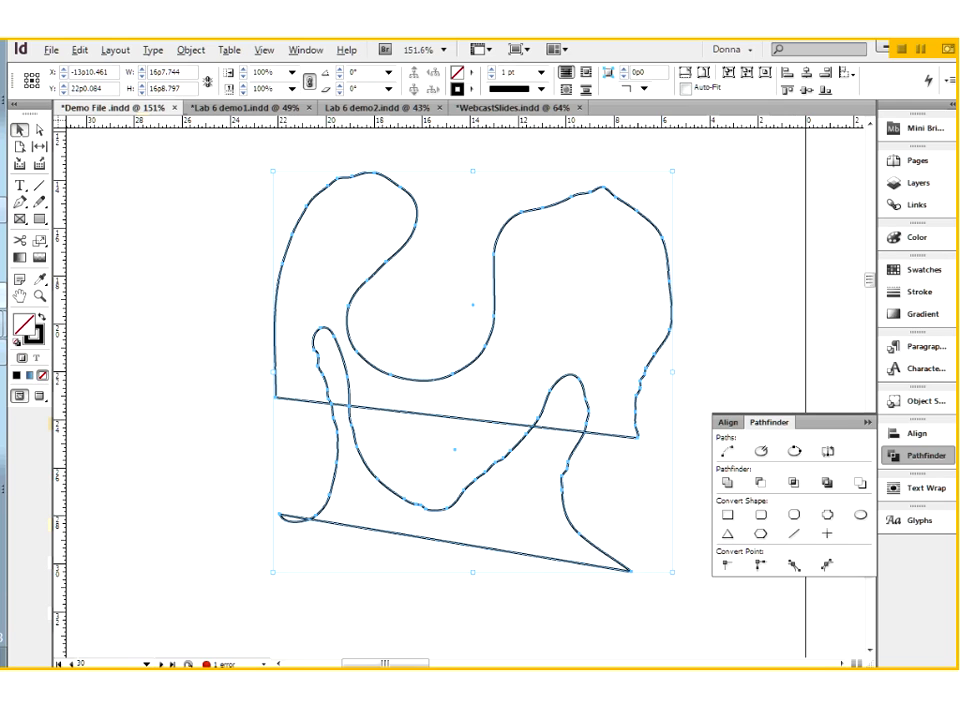
key("ctrl+z")
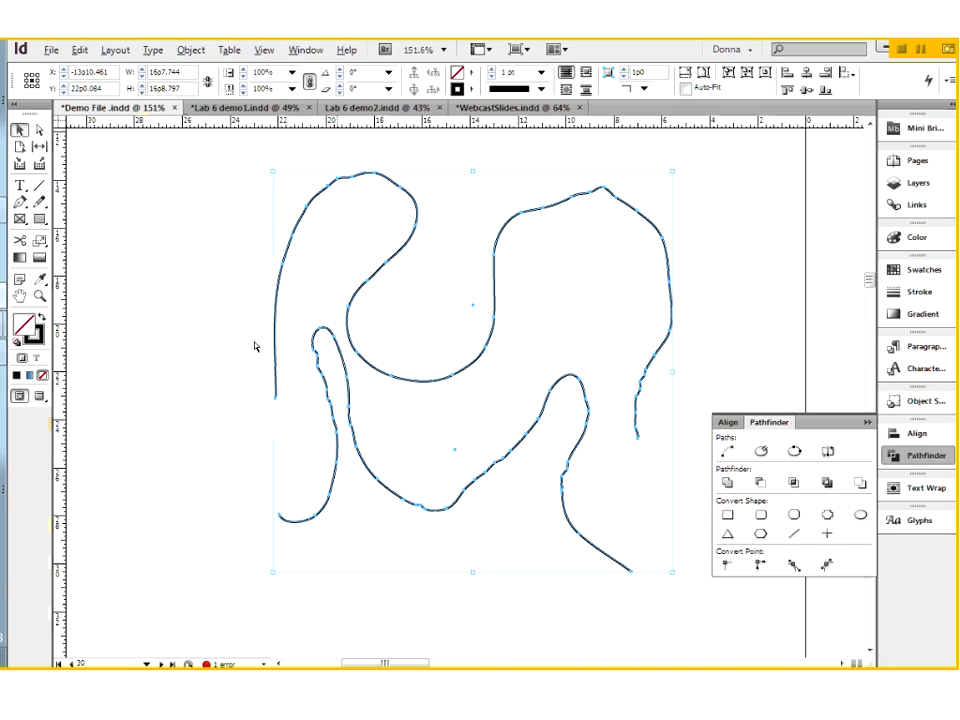
key("a")
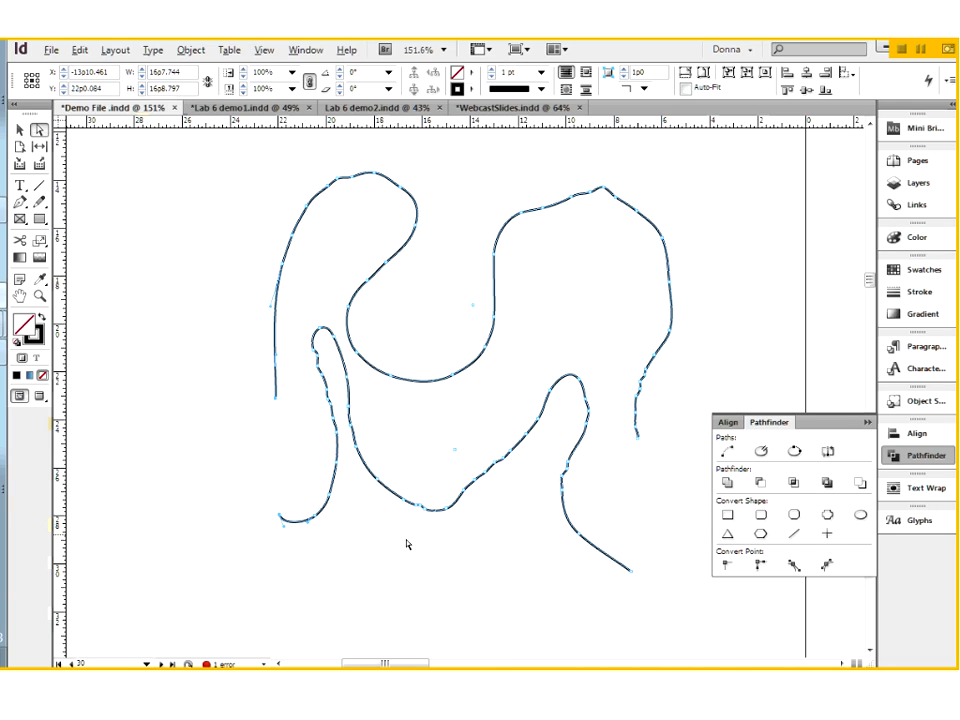
Join and close the two selected freehand paths into one outline, and delete that outline.
left_click(728, 452)
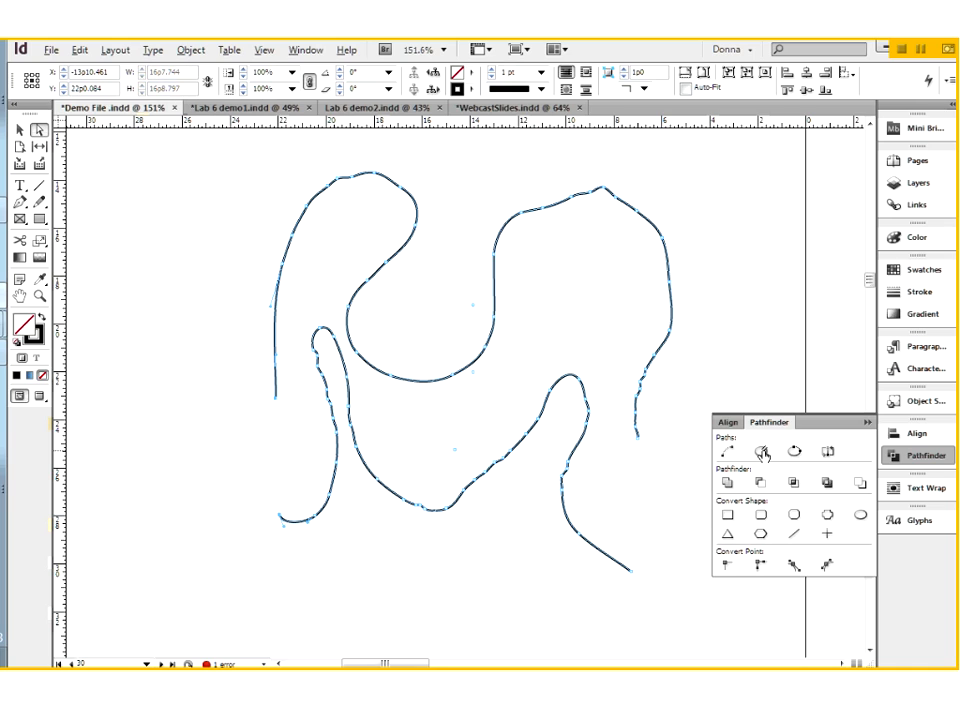
left_click(793, 452)
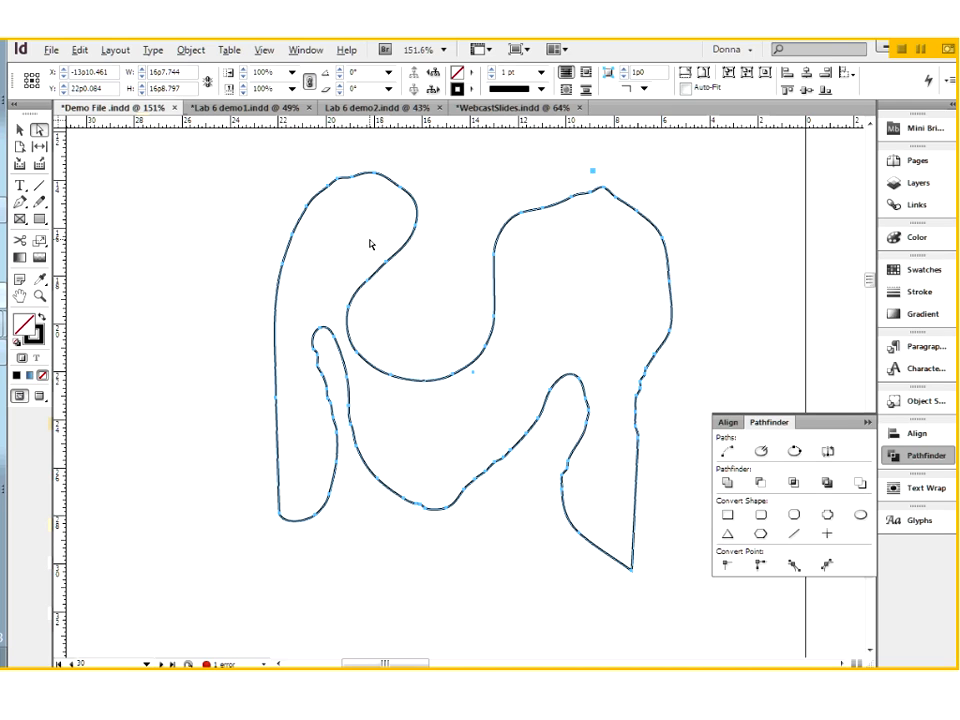
key("Delete")
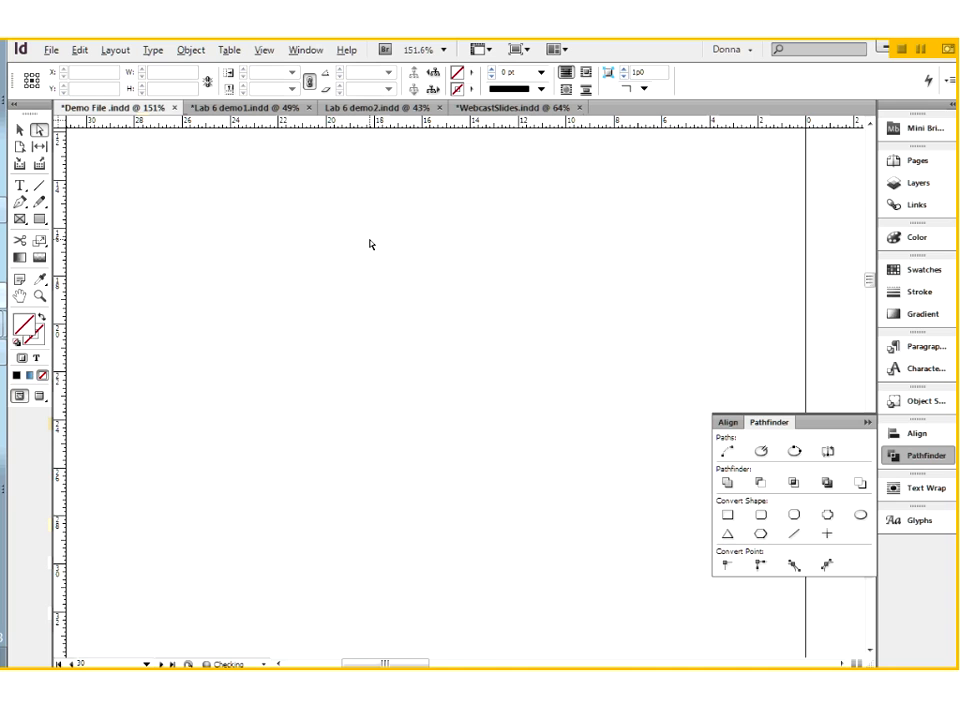
Deselect the circular frame and draw an open five-point straight-segment path with the Pen tool on the pasteboard, about 30 by 19 picas.
key("ctrl+0")
left_click_drag(236, 441, 364, 448)
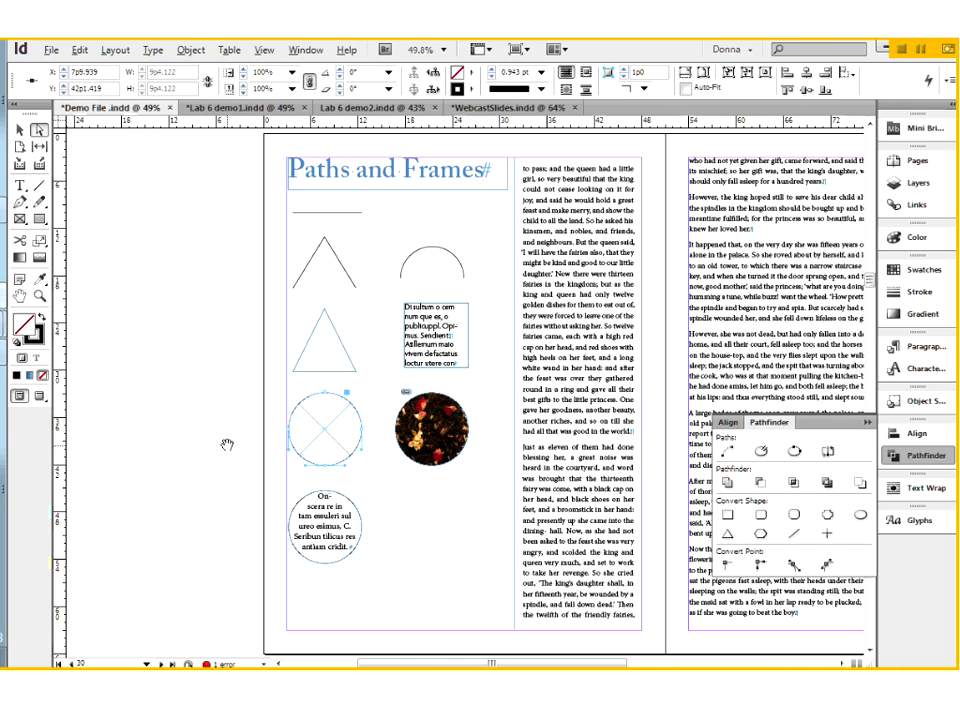
left_click_drag(227, 444, 368, 457)
key("ctrl+shift+a")
left_click(20, 202)
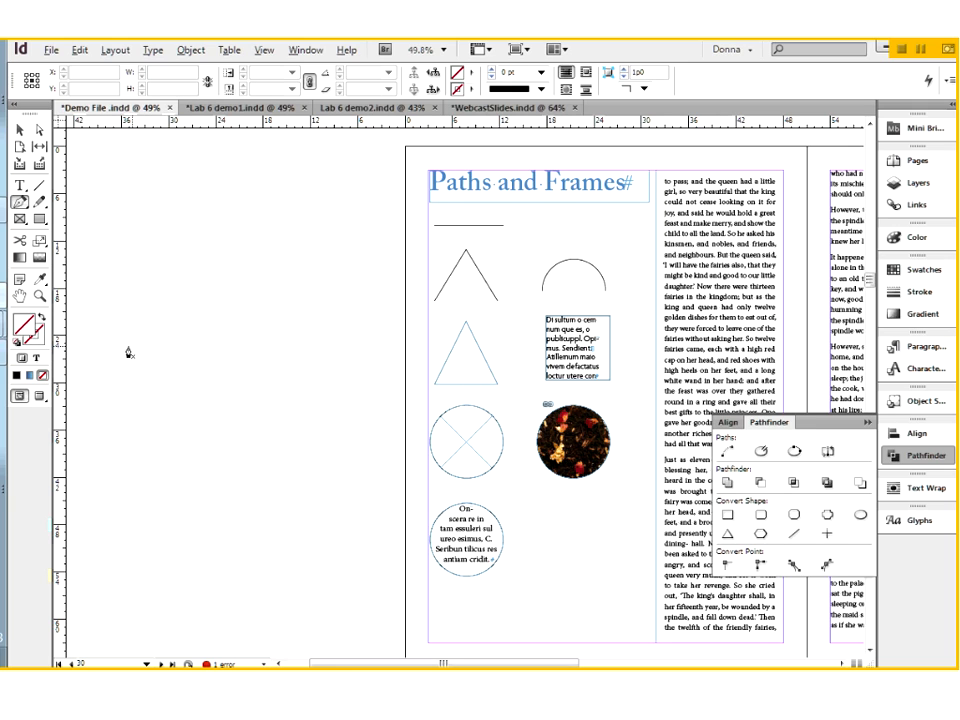
left_click(126, 346)
left_click(212, 270)
left_click(304, 281)
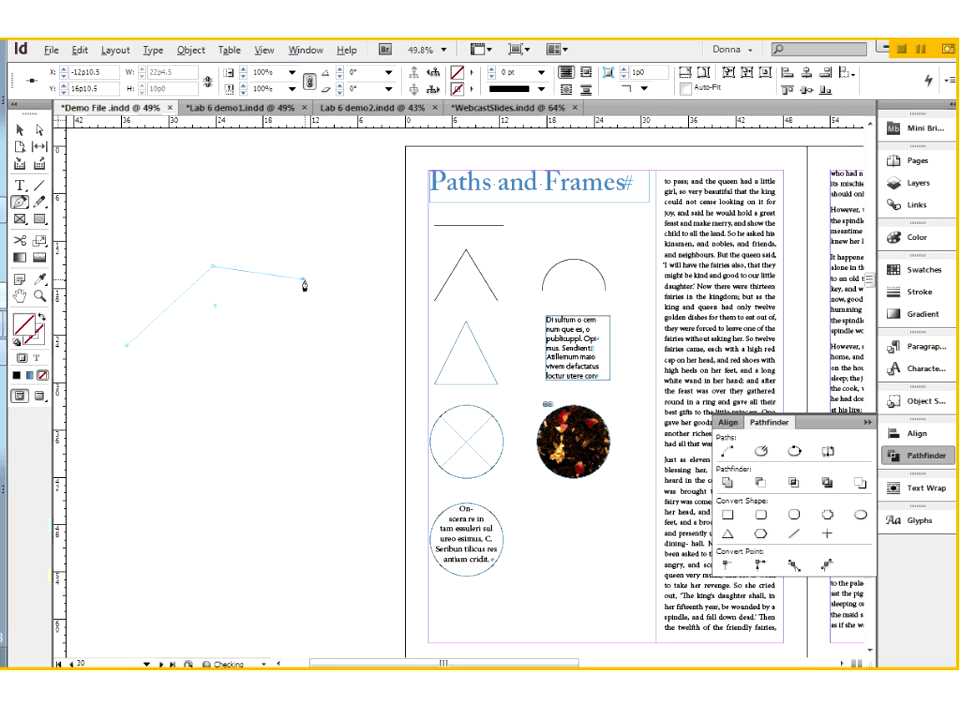
left_click(363, 367)
left_click(358, 412)
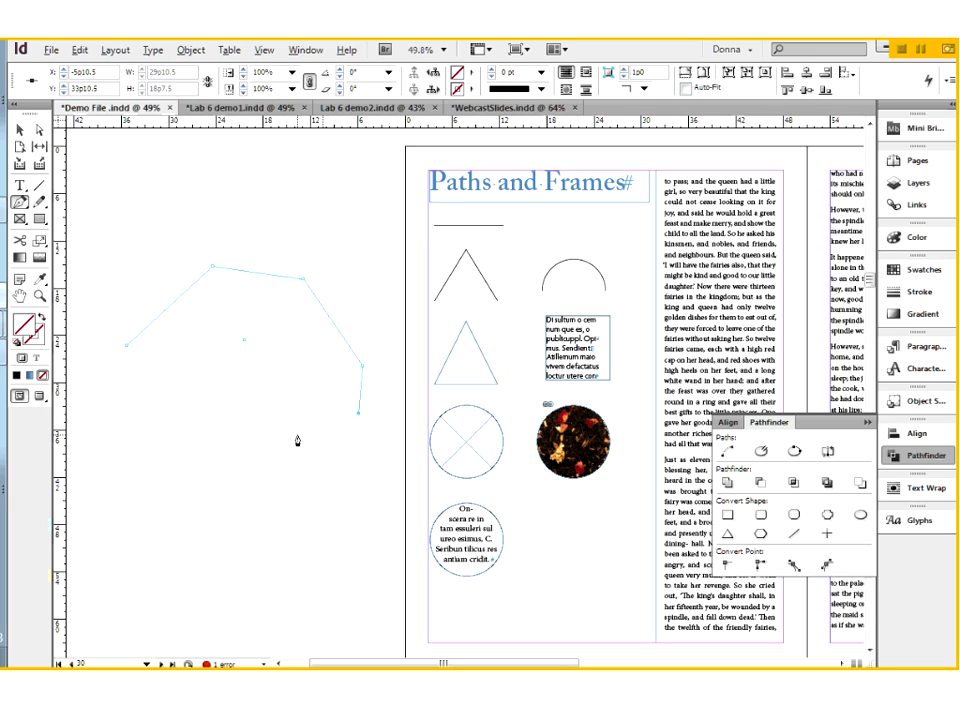
Continue the straight-segment path with four smooth curve points, leading back past its starting point without closing the path.
left_click_drag(298, 435, 243, 435)
left_click_drag(225, 390, 164, 402)
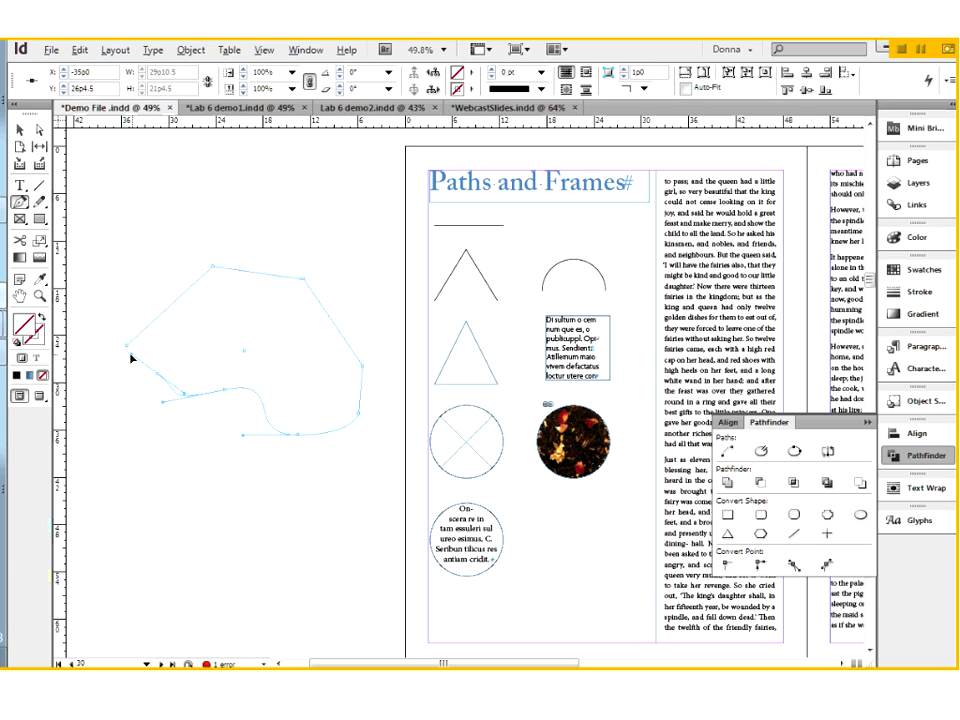
left_click_drag(161, 370, 110, 434)
left_click_drag(97, 353, 116, 323)
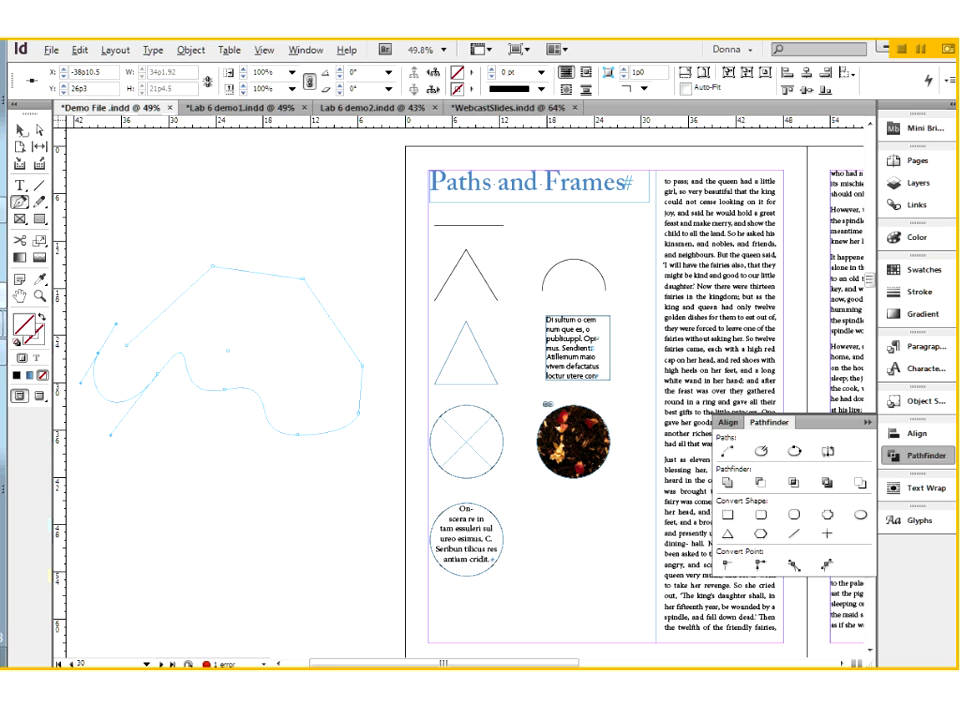
Remove the mixed straight and curved Pen path from the pasteboard.
key("ctrl+z")
key("ctrl+z")
left_click(19, 129)
Draw an S-shaped wave with three smooth Pen points on the pasteboard, about 26 picas wide and 10 picas high.
left_click(20, 203)
left_click_drag(107, 352, 163, 275)
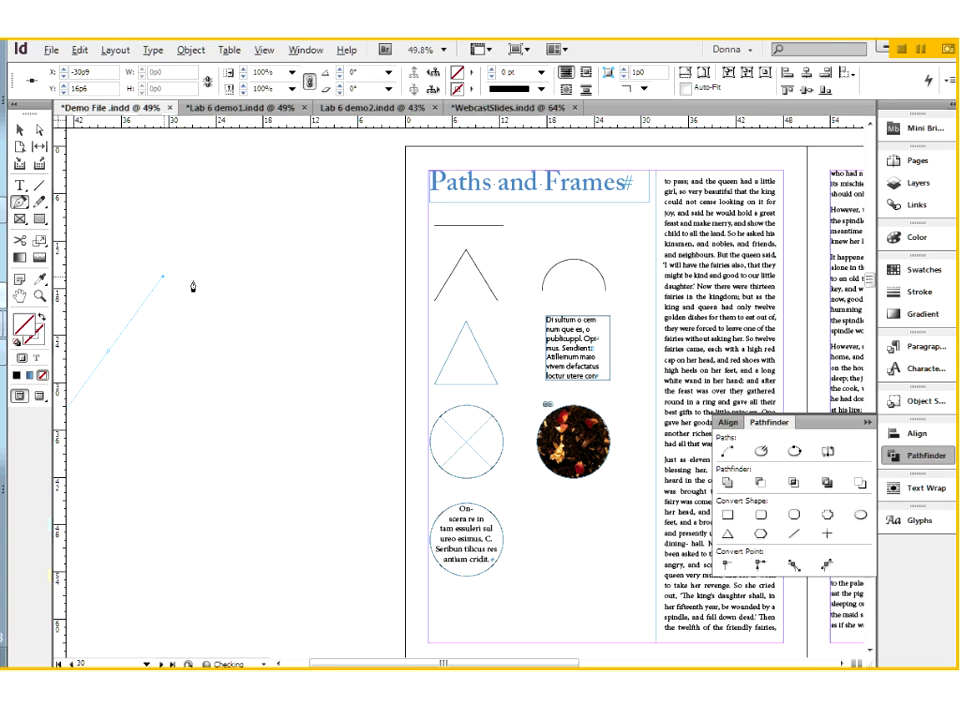
left_click_drag(202, 388, 228, 414)
left_click_drag(310, 367, 334, 337)
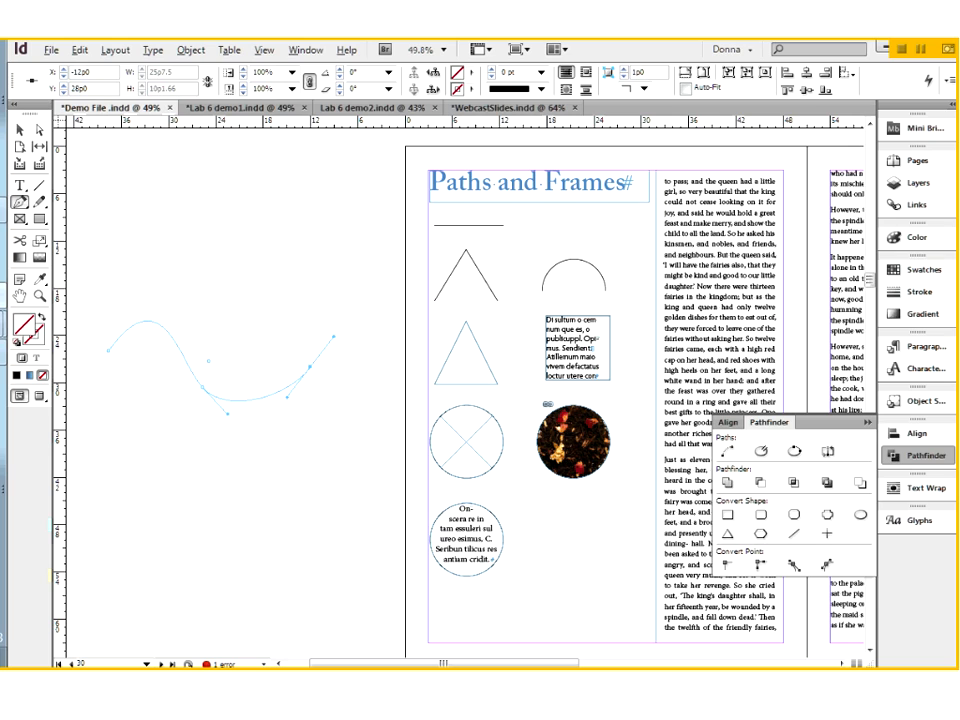
Place the text "There is a time for every season." along the wave with Type on a Path, and paste it twice more after itself.
left_click(19, 185)
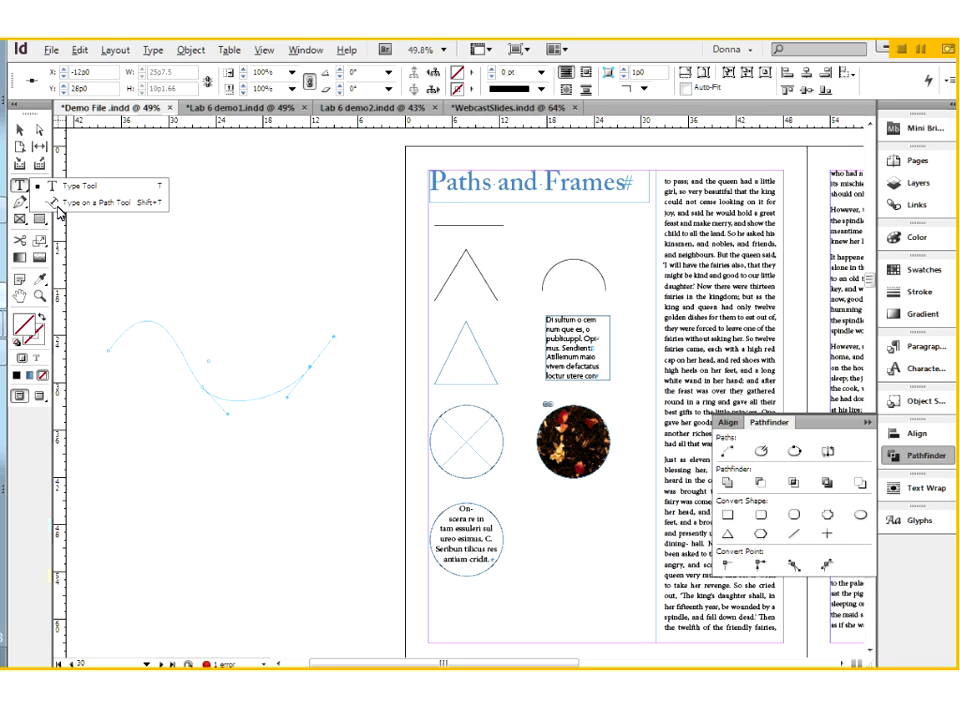
left_click(57, 204)
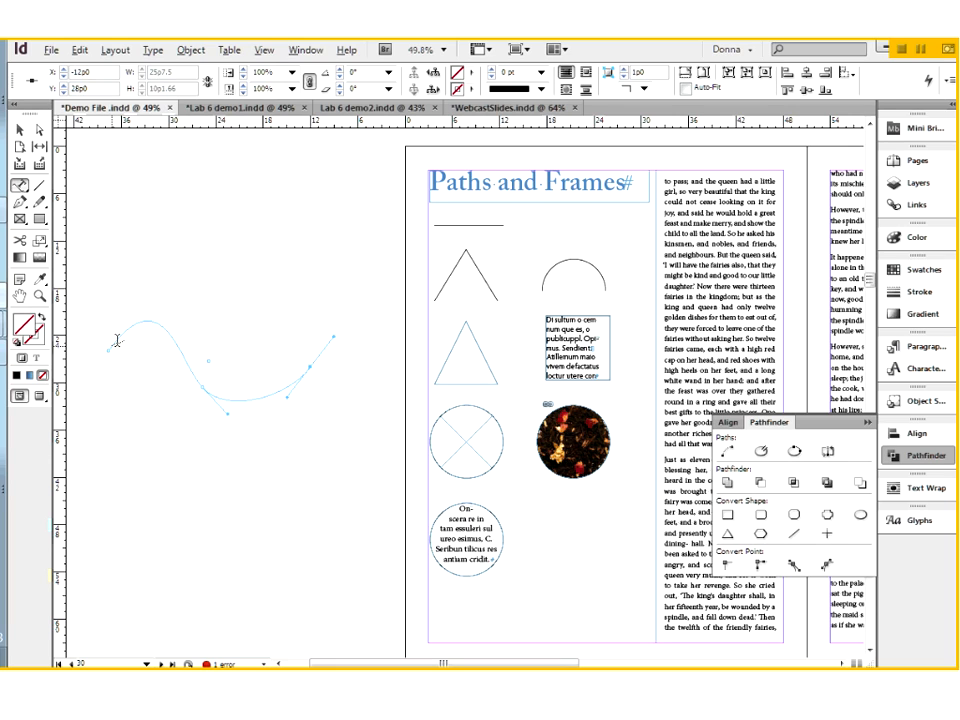
left_click(116, 342)
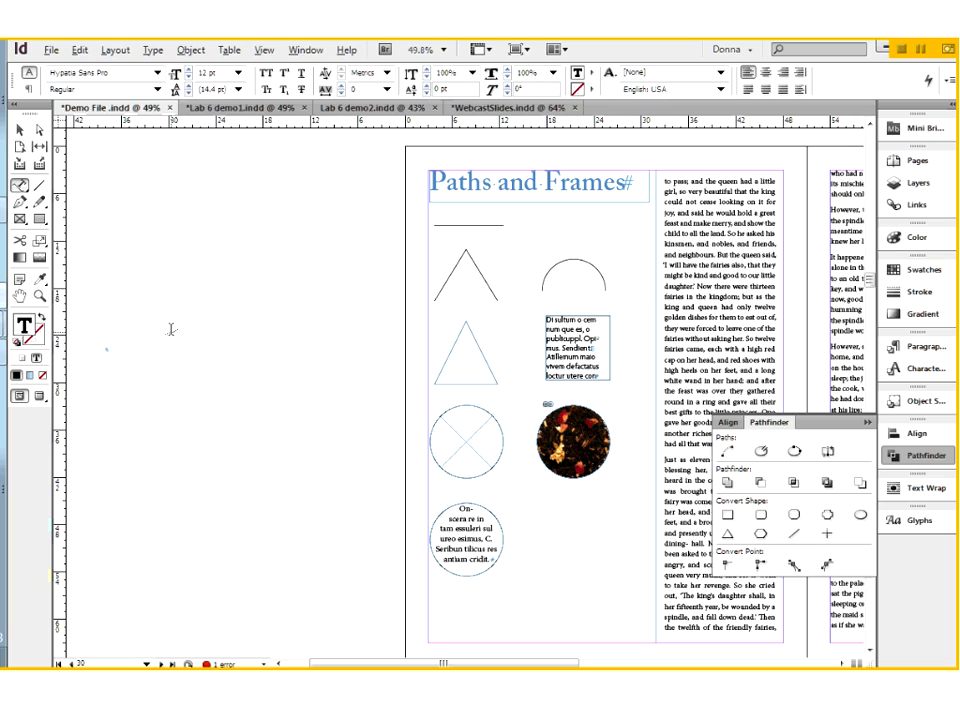
type("There's a time for every season")
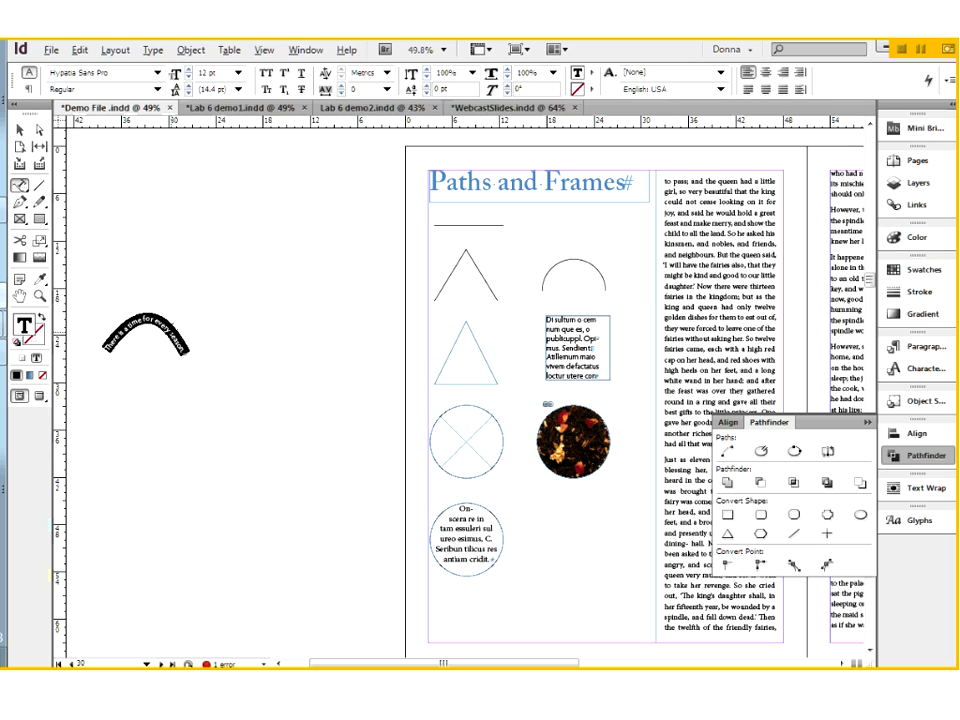
left_click(187, 351)
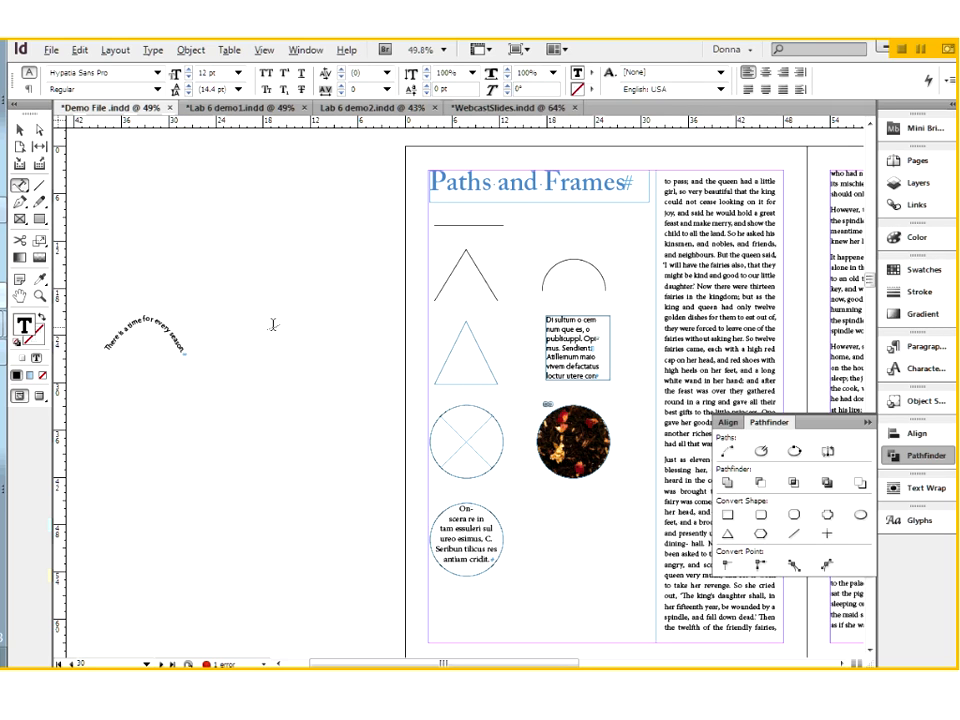
key("ctrl+v")
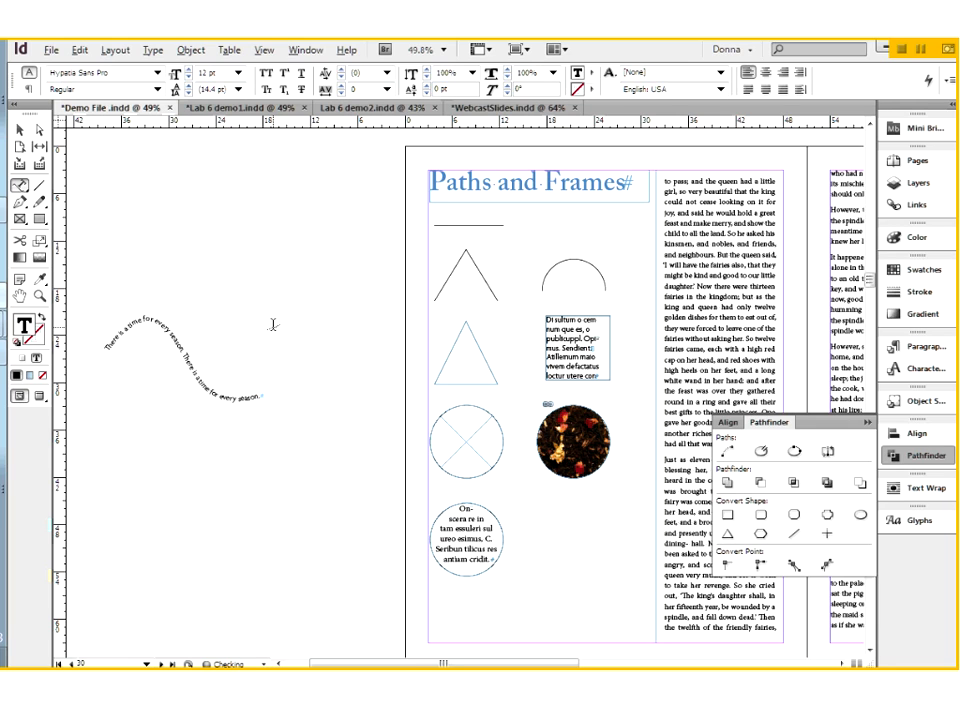
key("ctrl+v")
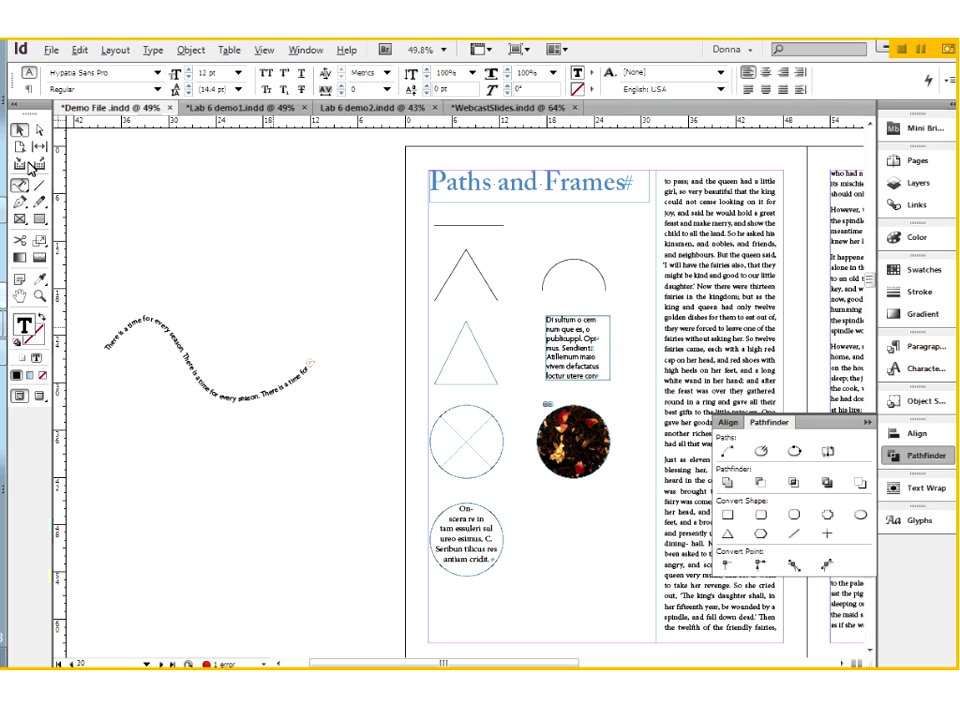
Reshape the text path by pulling the direction handle of its middle anchor to the left with Direct Selection, and deselect it.
left_click(21, 133)
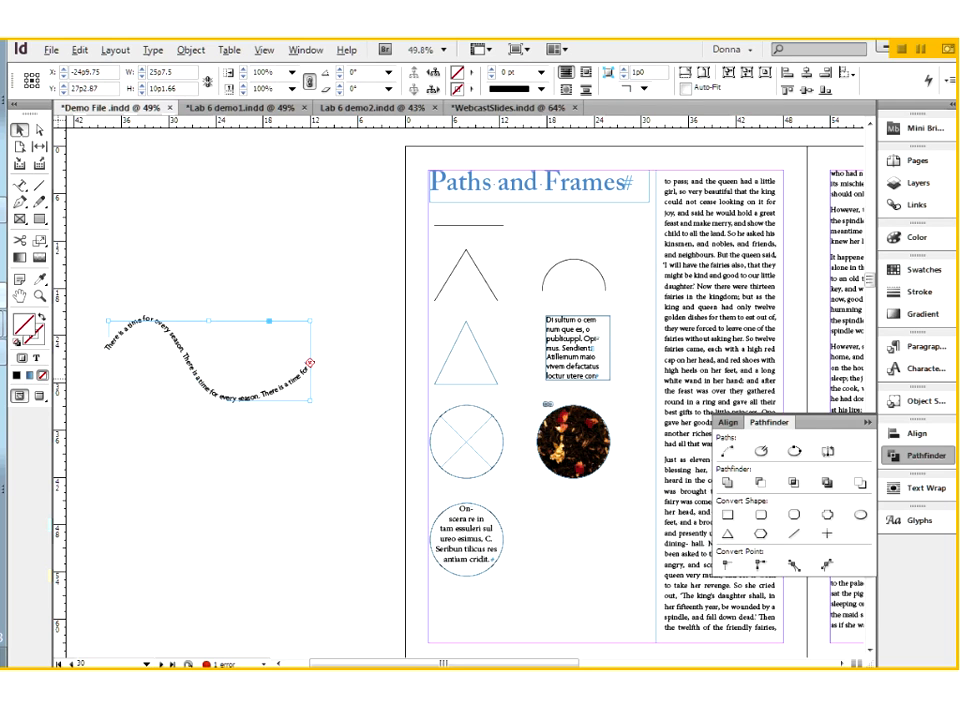
left_click(201, 386)
left_click(201, 386)
key("a")
key("a")
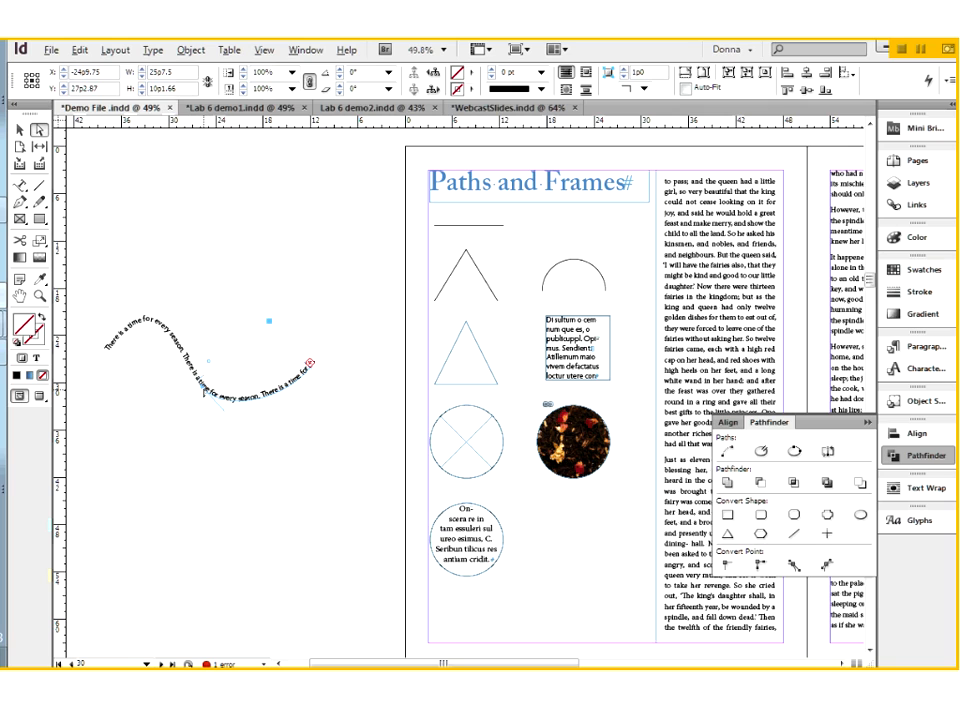
left_click(224, 410)
left_click_drag(228, 420, 148, 420)
left_click(366, 544)
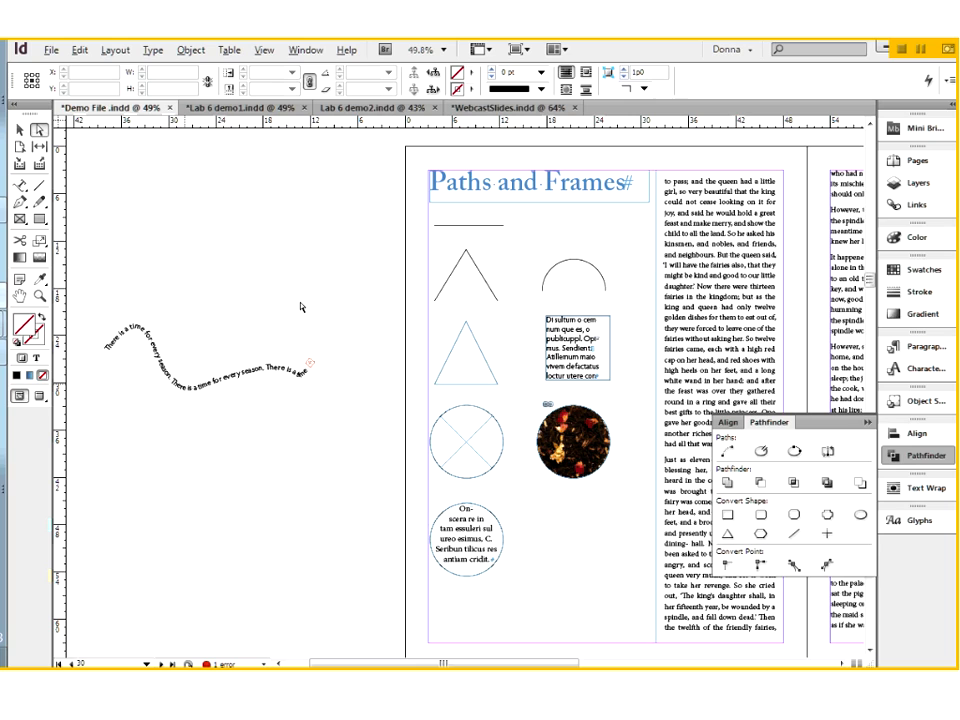
Switch the type tool back to the regular Type Tool and delete the wavy text path from the pasteboard.
left_click(21, 130)
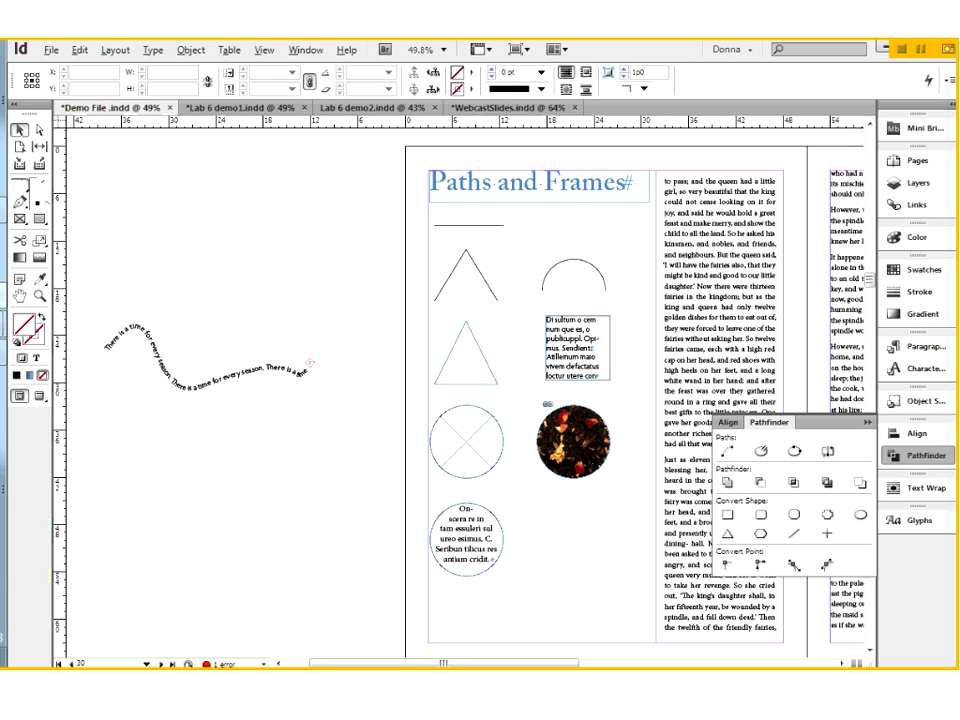
left_click(19, 185)
key("v")
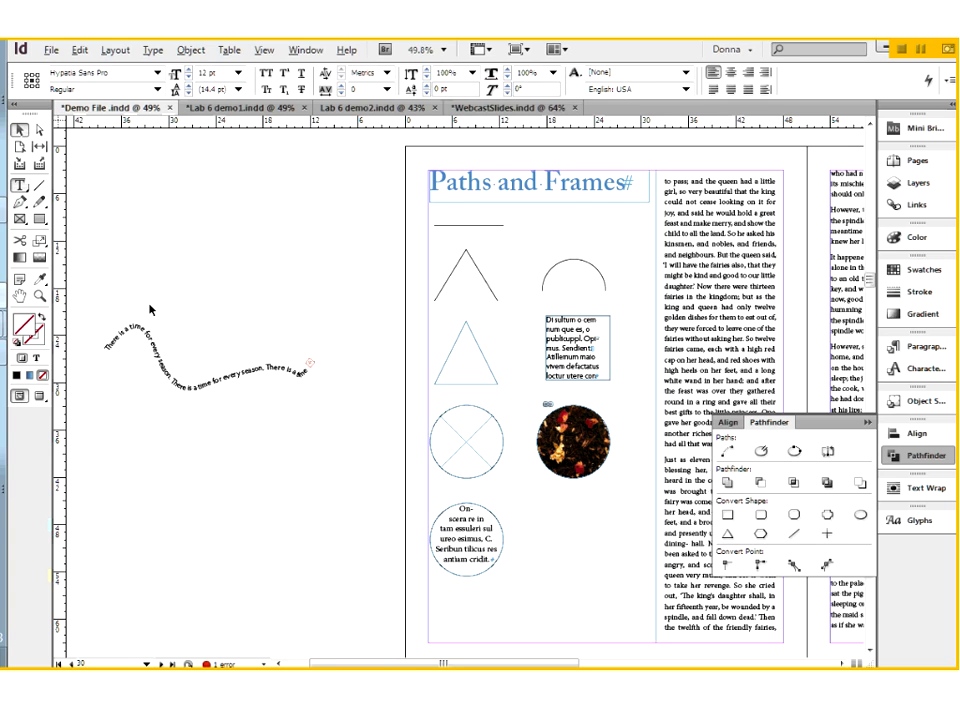
key("Escape")
key("Delete")
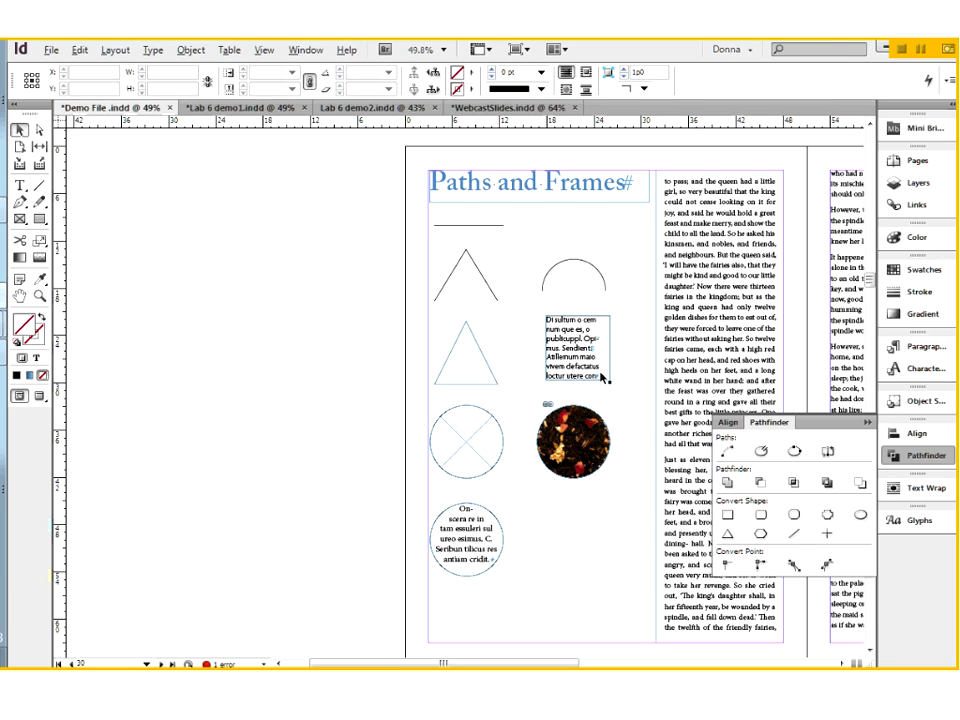
Set the Polygon tool's star inset to 0% and draw a five-sided polygon about 14p3 by 14p9 on the pasteboard.
left_click(39, 219)
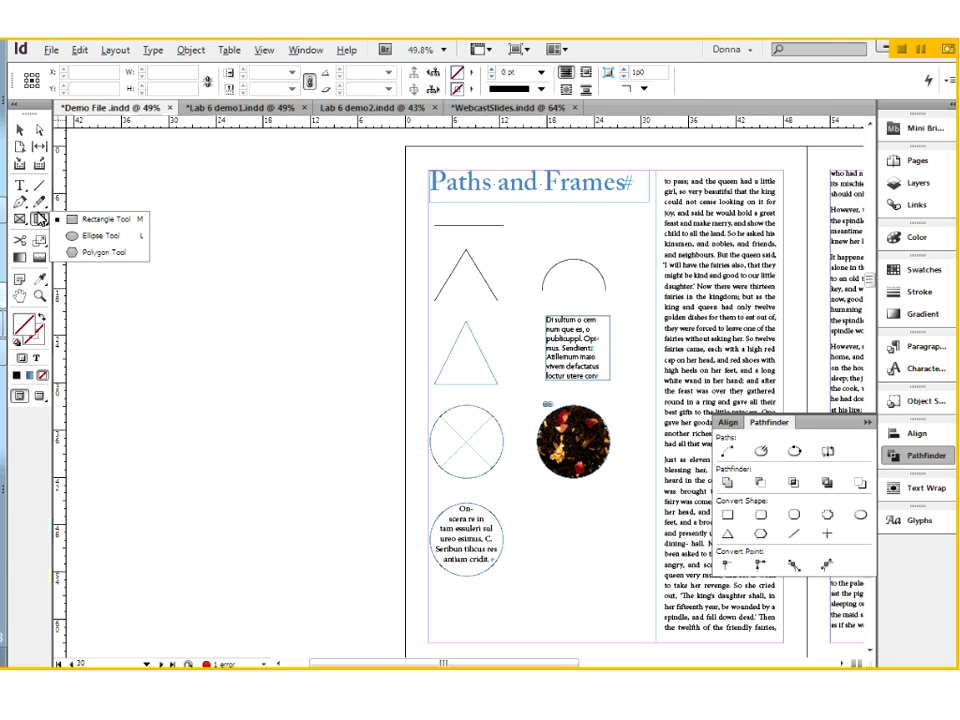
left_click(86, 253)
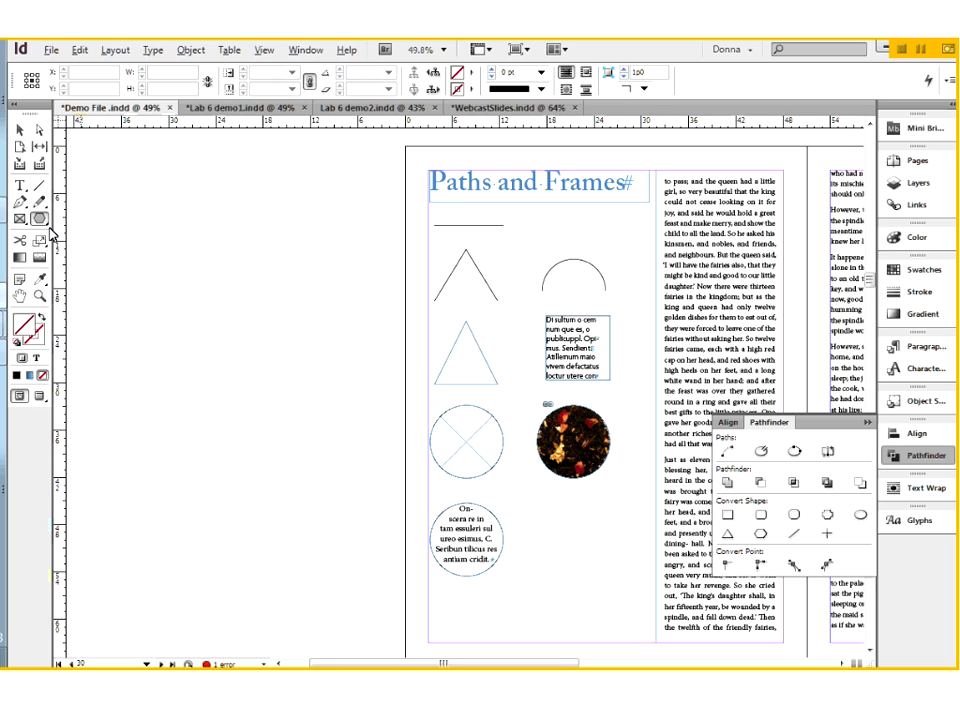
double_click(40, 221)
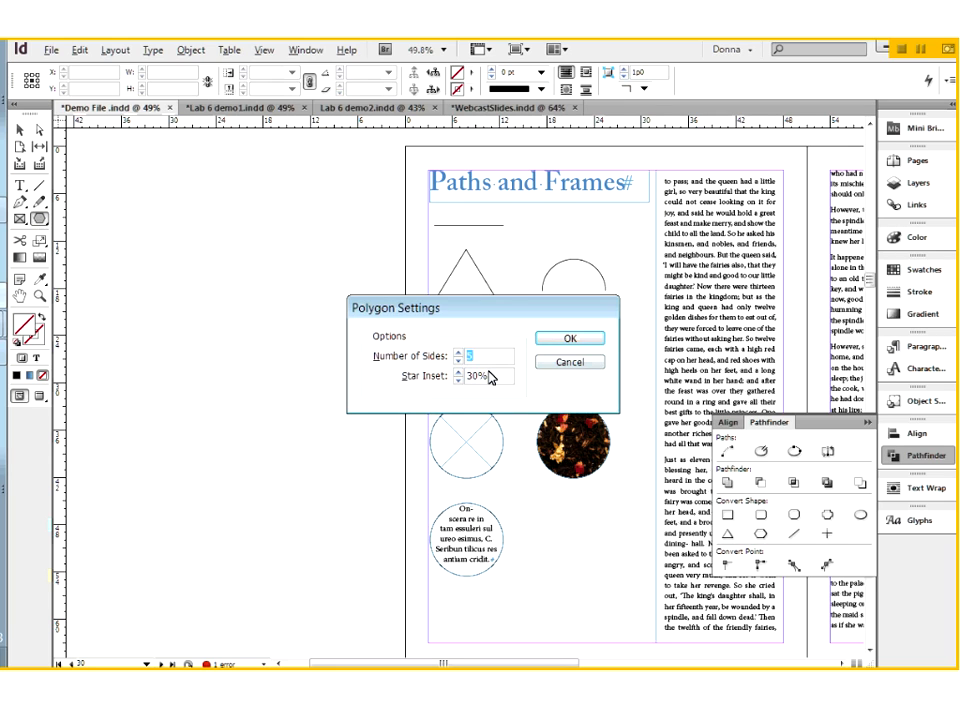
left_click_drag(495, 379, 456, 378)
key("BackSpace")
type("0")
key("Tab")
left_click(570, 339)
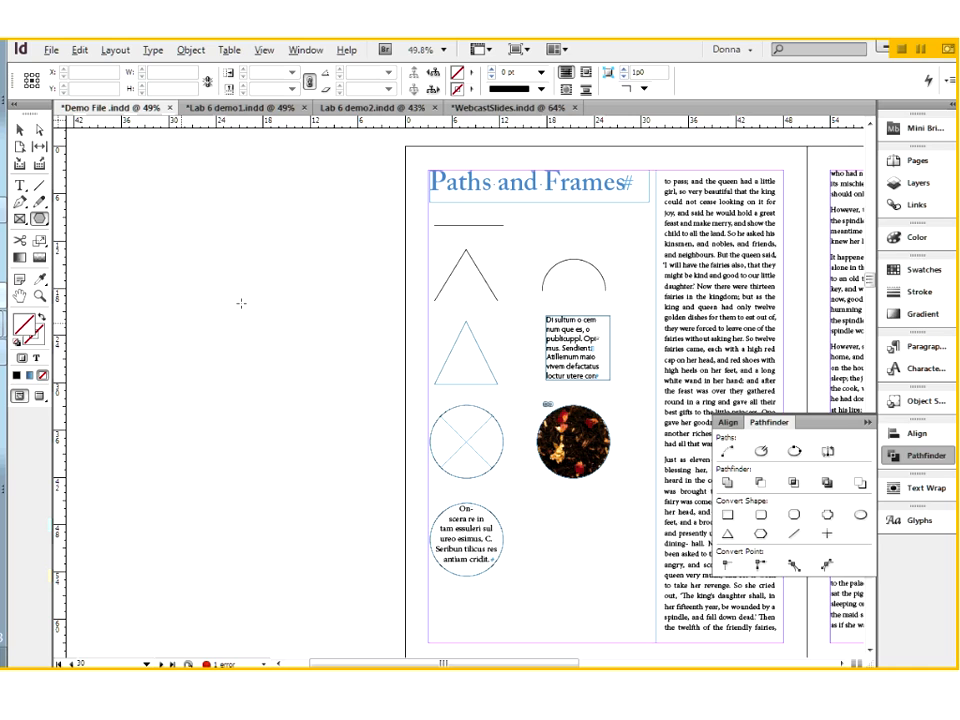
mouse_move(202, 294)
left_mouse_down()
mouse_move(251, 314)
mouse_move(310, 407)
left_mouse_up()
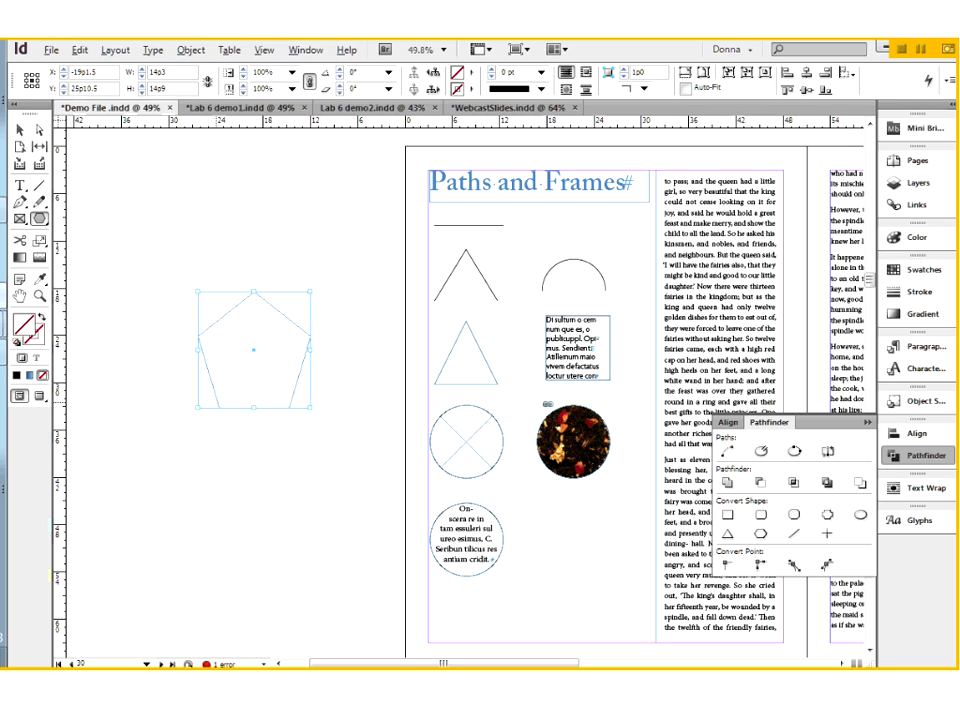
Change the selected pentagon to 8 sides in the polygon settings, and draw a second octagon about 11p3 square below it.
double_click(40, 220)
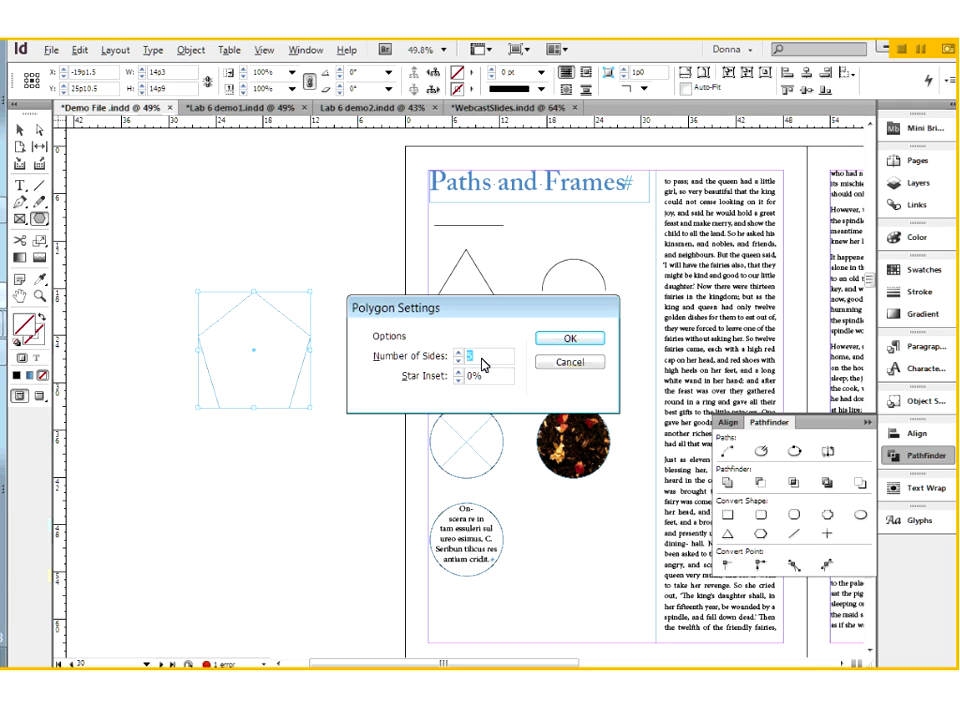
type("8")
key("Return")
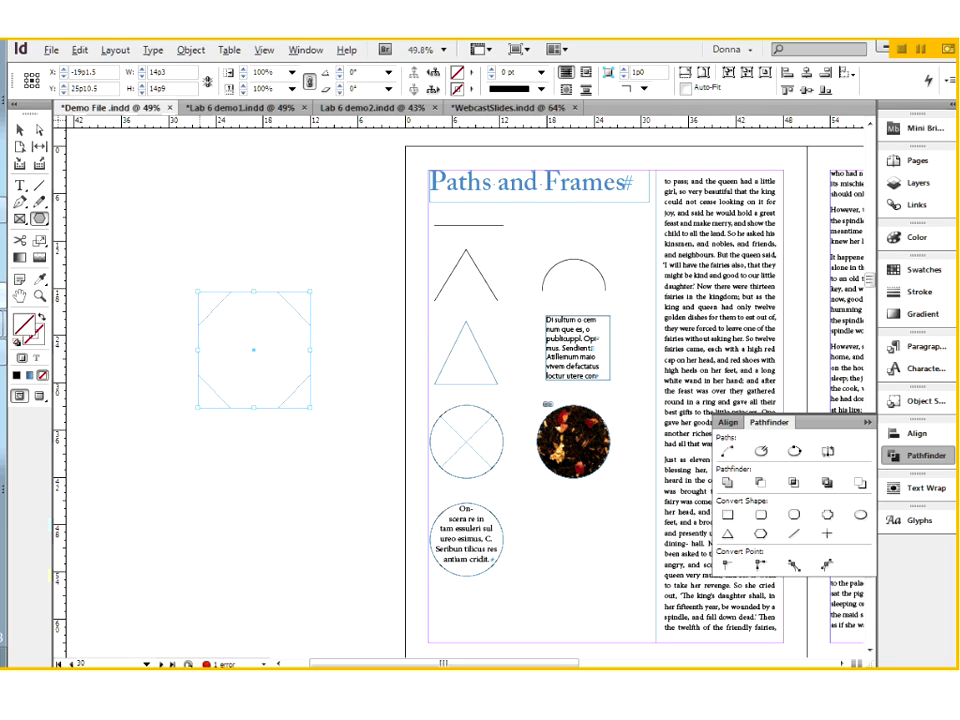
left_click_drag(201, 465, 291, 553)
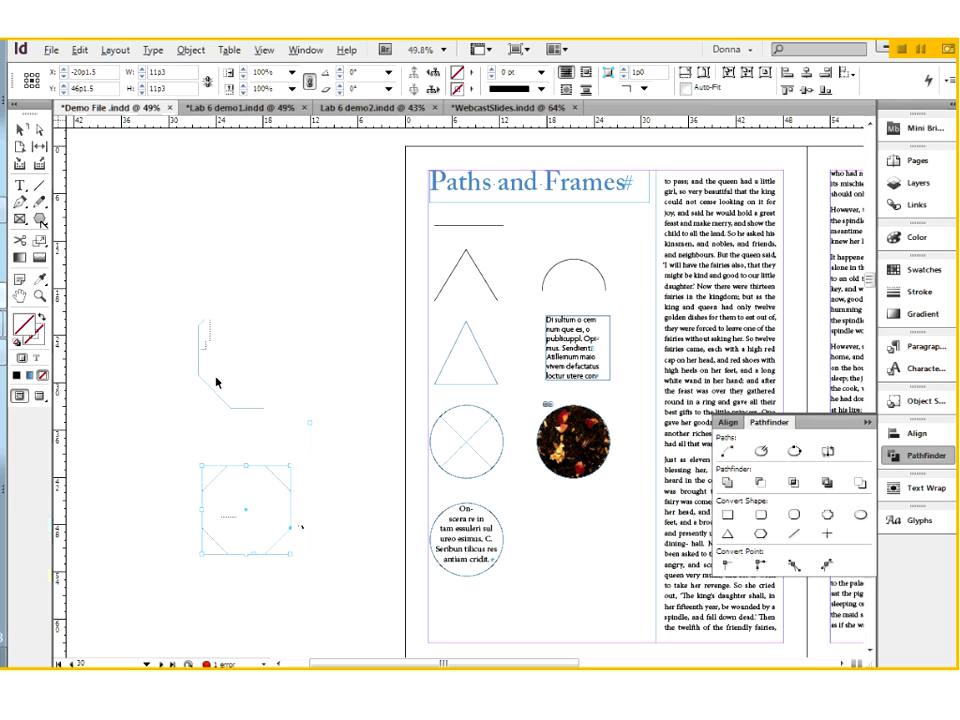
Set the Polygon tool to 5 sides with a 20% star inset, and draw a star about 17p9 by 16p11 on the pasteboard.
double_click(40, 222)
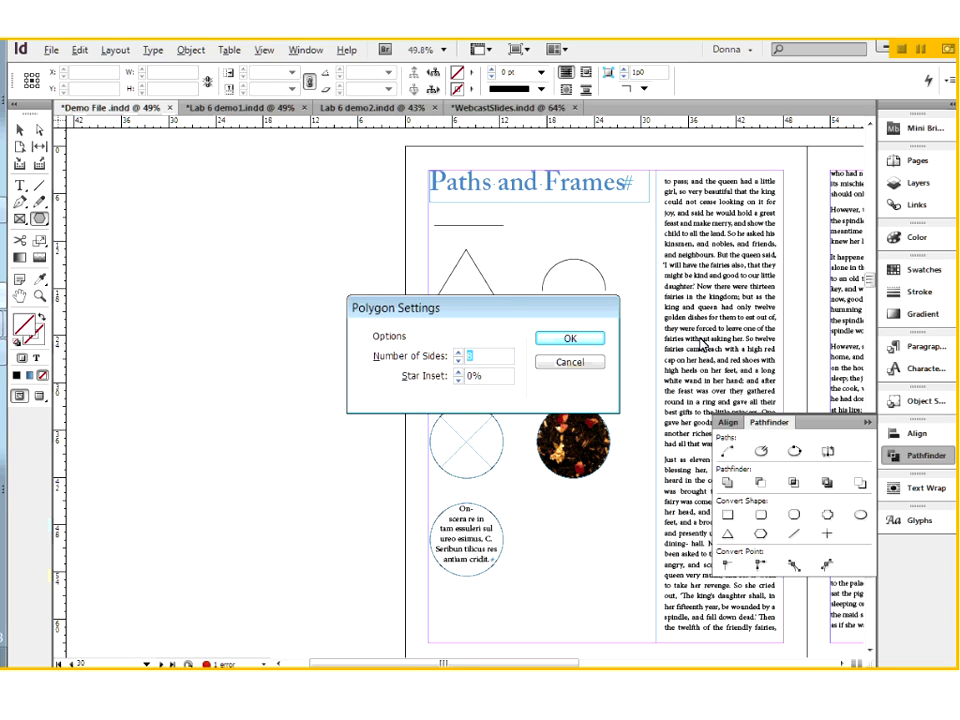
type("5")
key("Tab")
type("20")
left_click(559, 342)
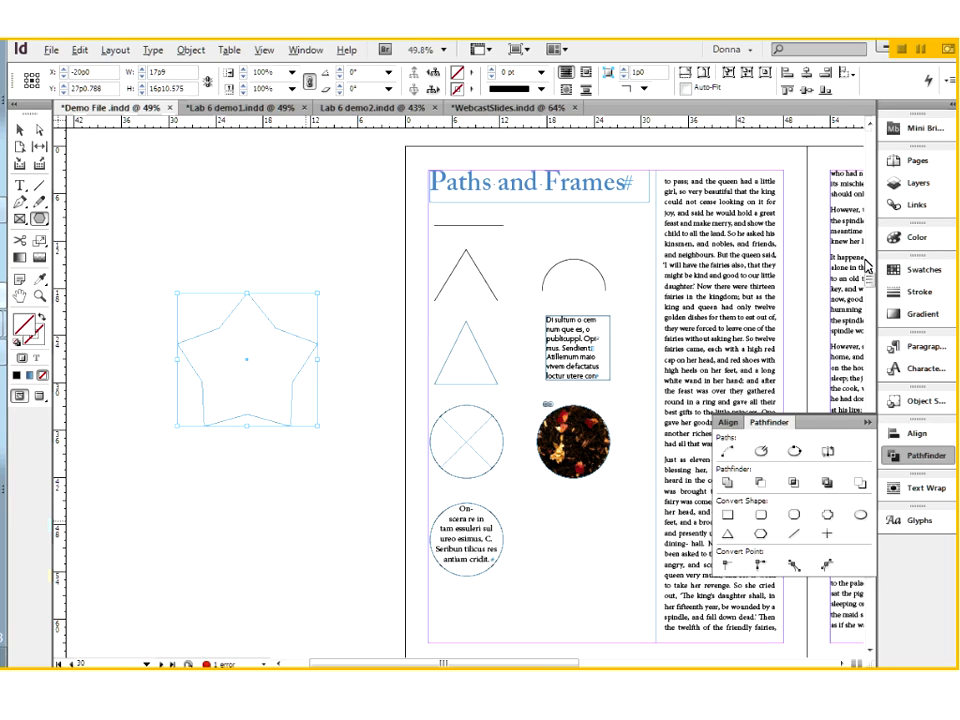
Fill the five-pointed star with the C=43 M=100 Y=100 K=30 swatch and move it up the pasteboard to about X -26p8, Y 10p2.
left_click(905, 269)
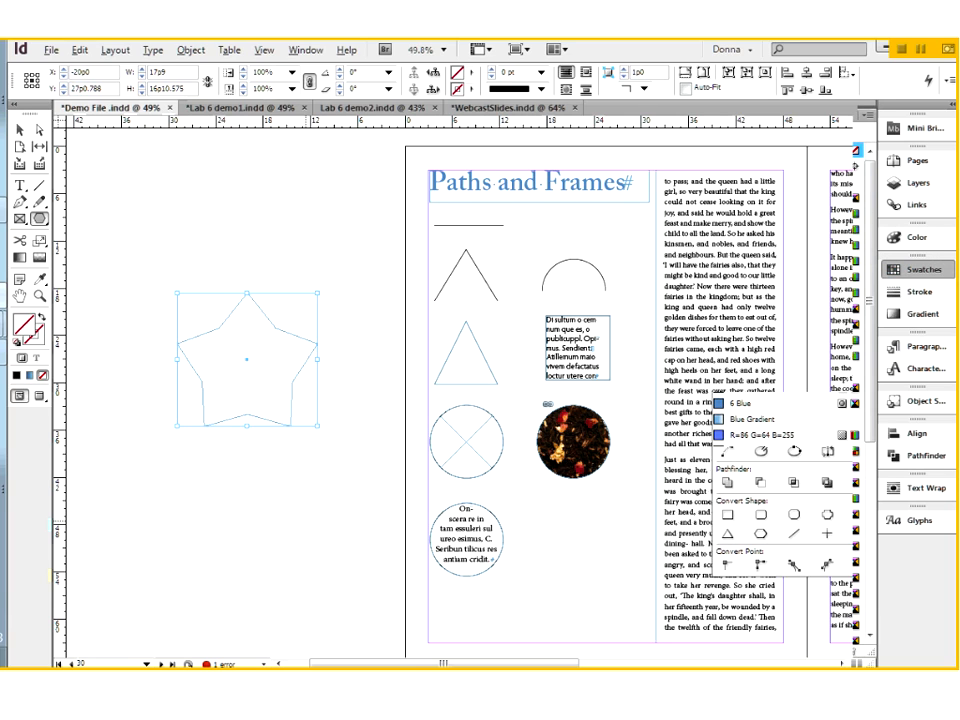
left_click(775, 309)
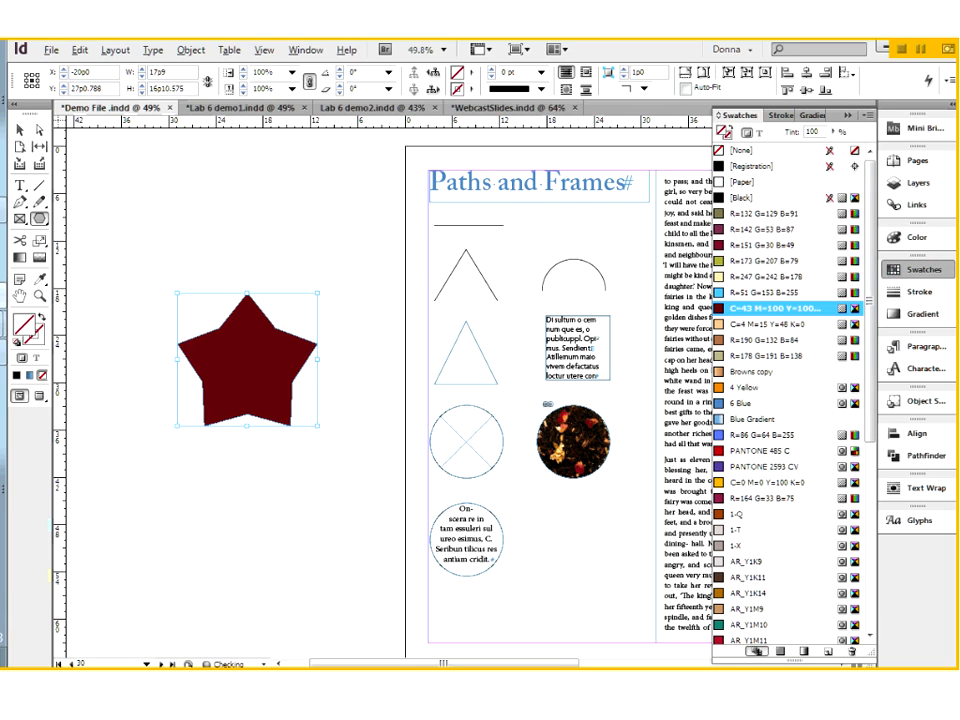
key("v")
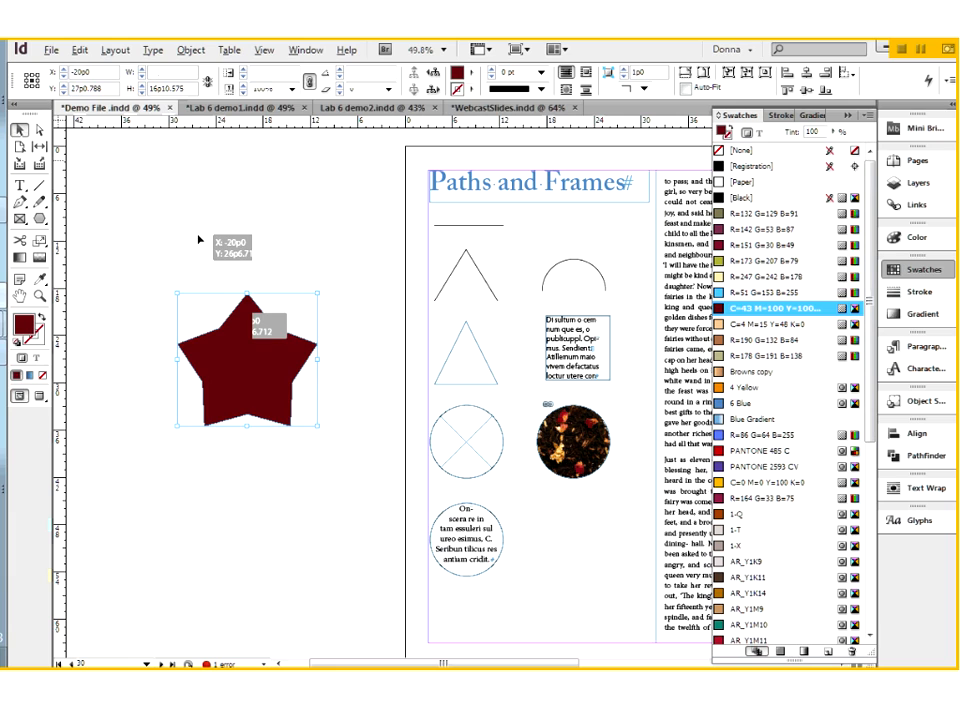
left_click_drag(198, 240, 165, 214)
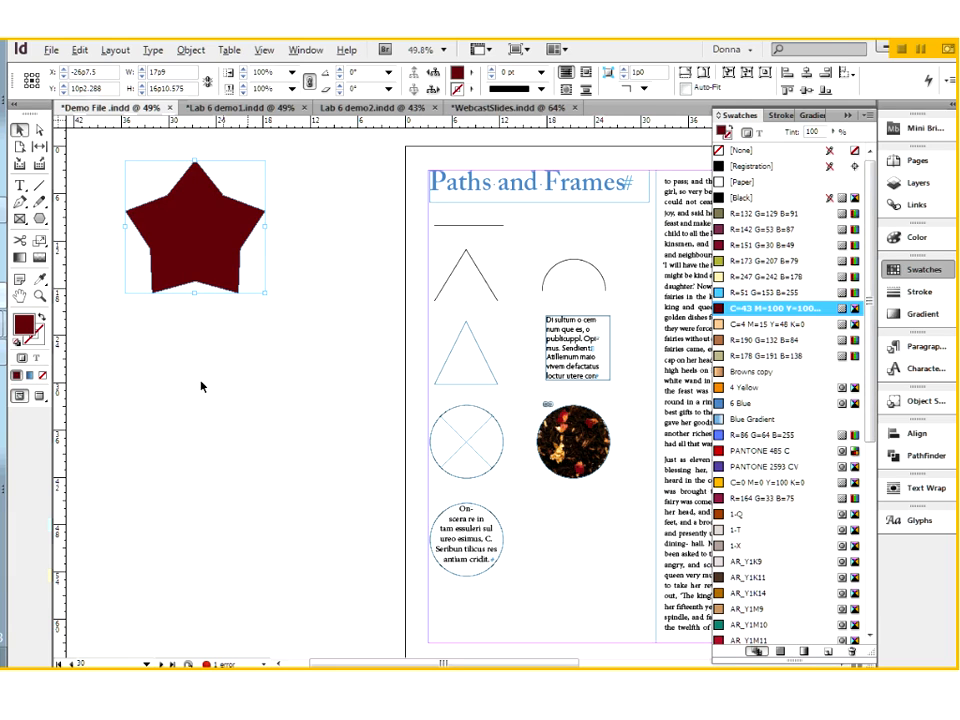
Draw a 10-sided star with 20% inset, about 14p3 by 13p7, below the red star and fill it with C=0 M=0 Y=100 K=0.
left_click(201, 386)
double_click(40, 218)
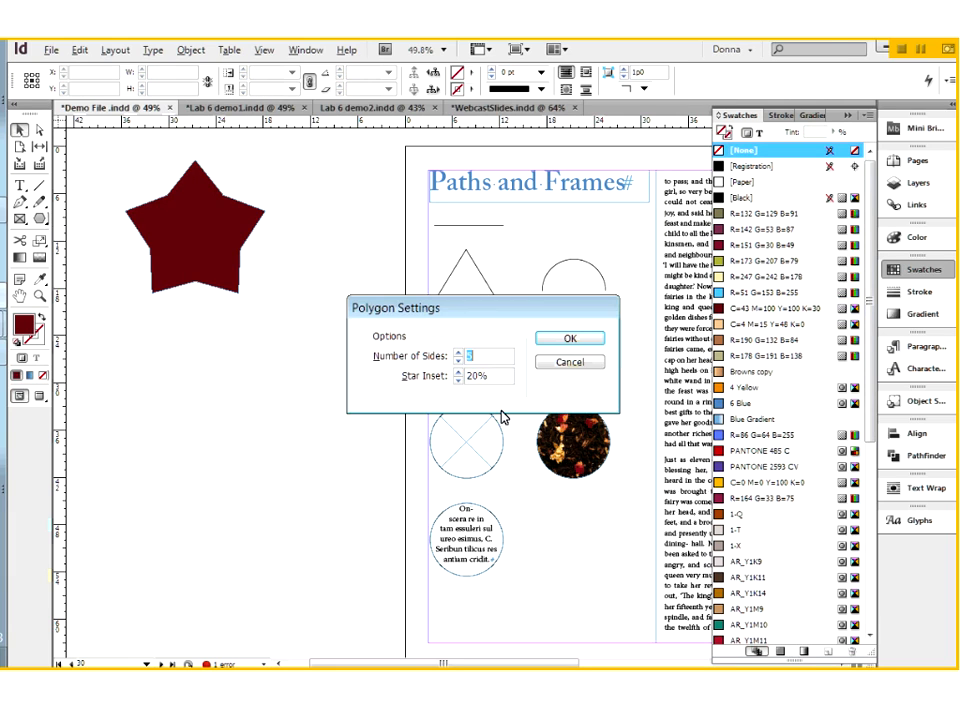
type("10")
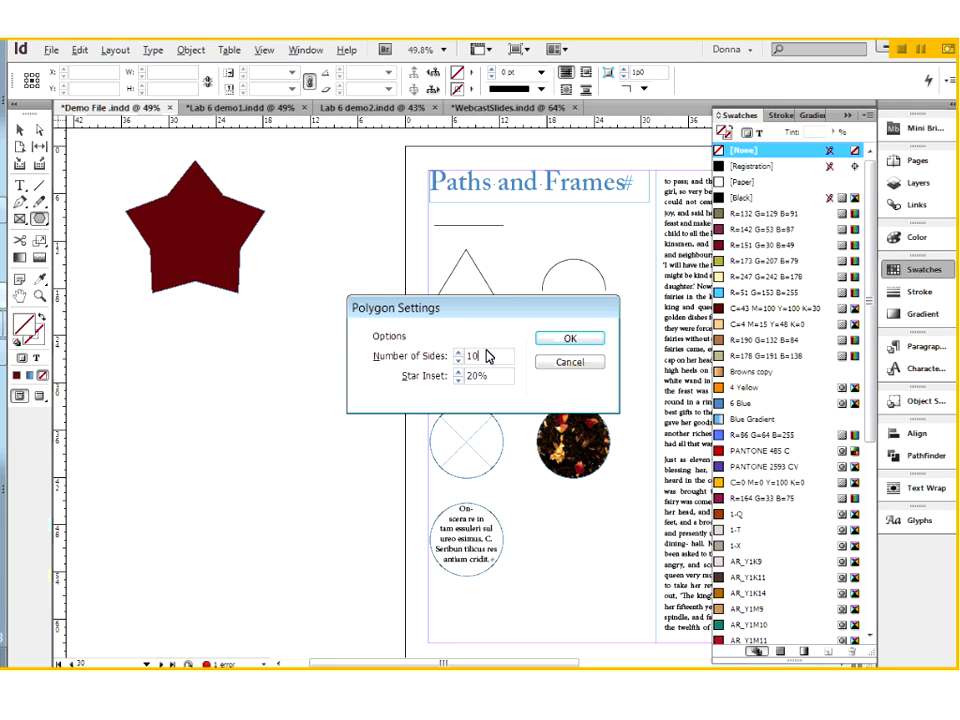
left_click(587, 341)
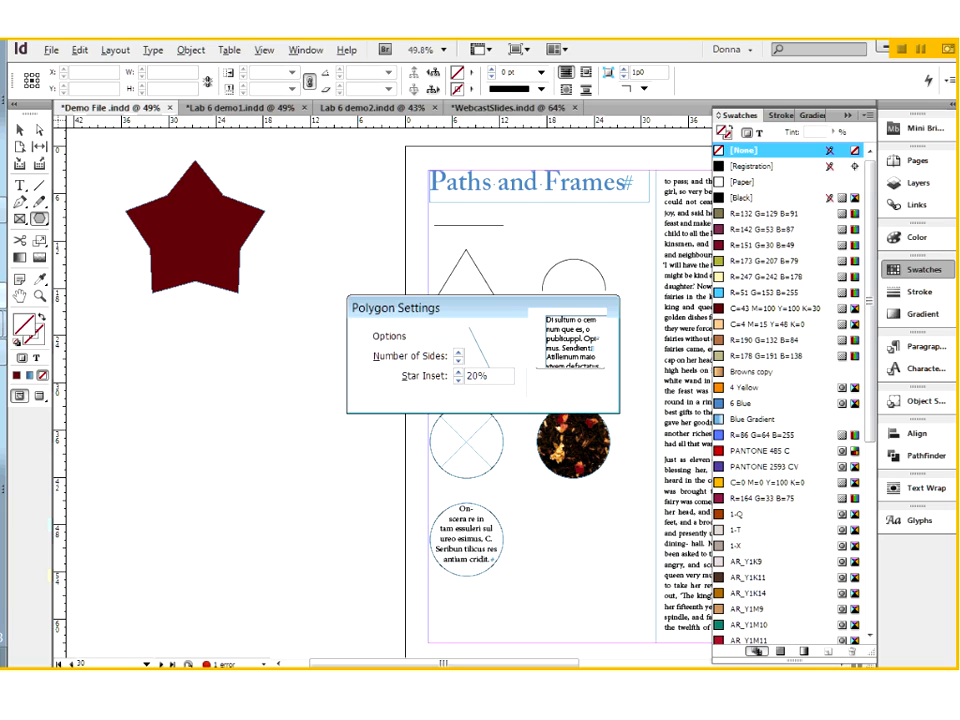
mouse_move(225, 388)
left_mouse_down()
mouse_move(290, 482)
mouse_move(330, 579)
left_mouse_up()
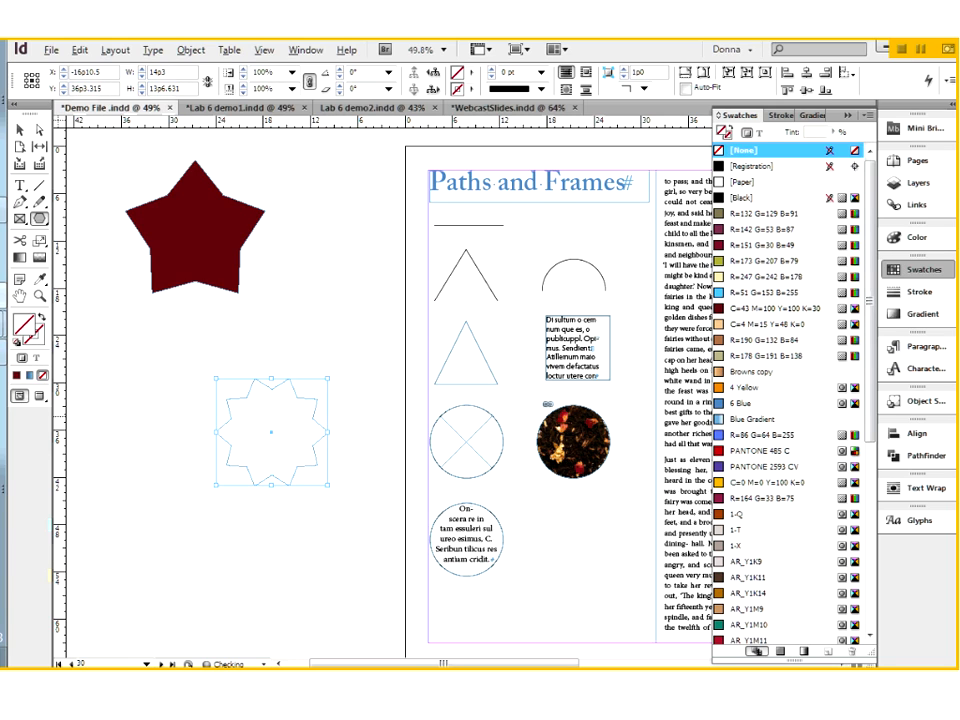
left_click_drag(720, 482, 272, 462)
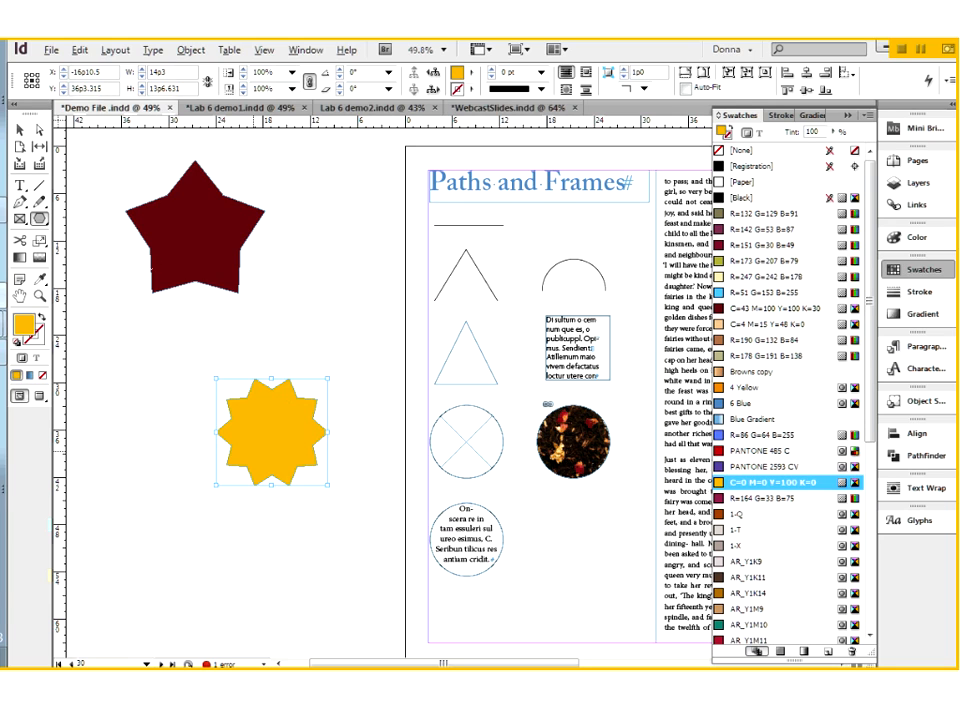
Directly select the lower anchor points of the yellow ten-pointed star and delete them.
key("v")
left_click(39, 130)
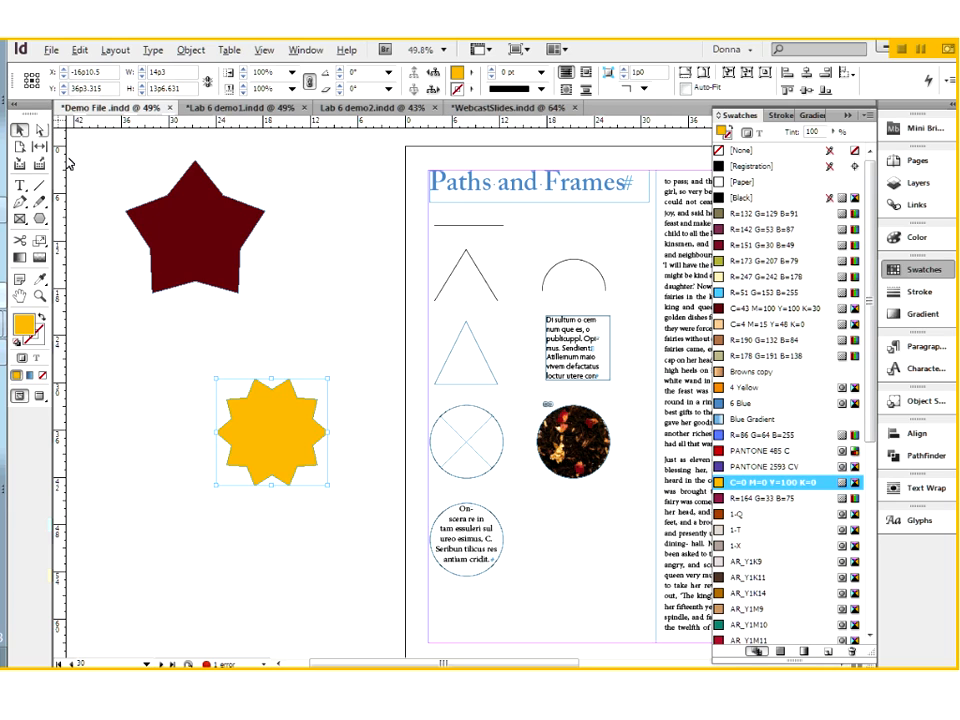
left_click(228, 505)
left_click_drag(279, 499, 188, 461)
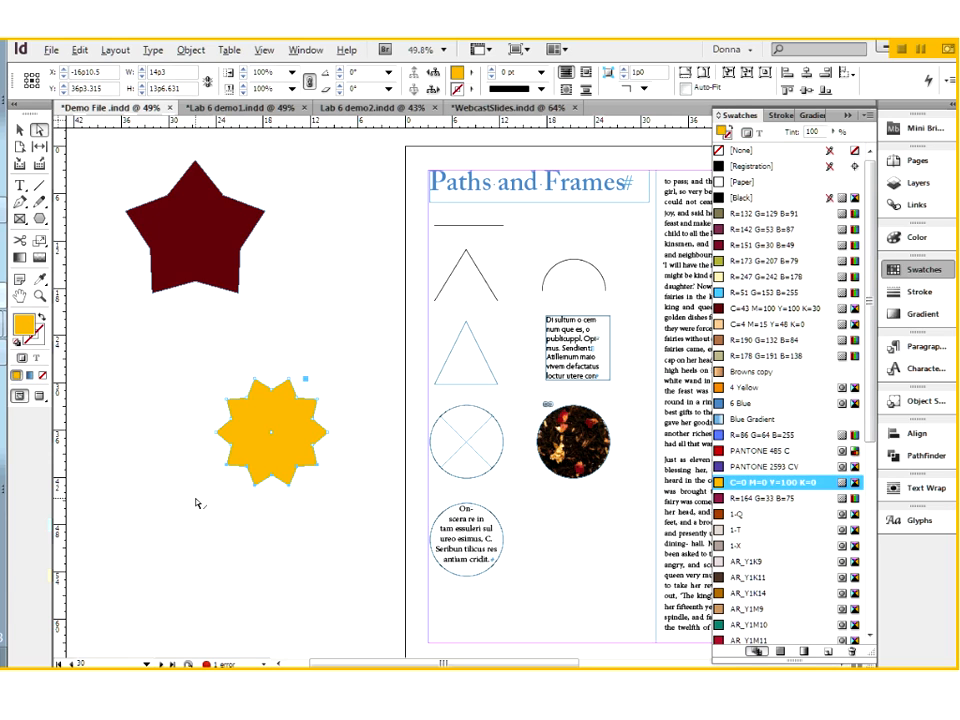
key("Delete")
left_click(357, 464)
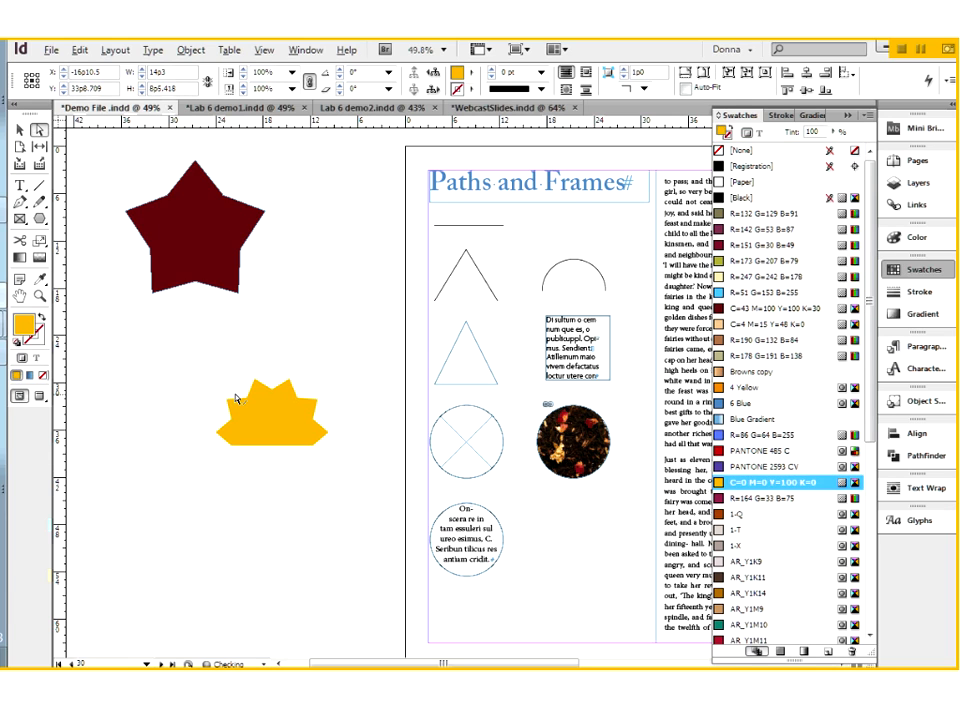
Swap the fill and stroke of the open yellow star shape and thicken its stroke.
left_click(236, 399)
left_click(41, 316)
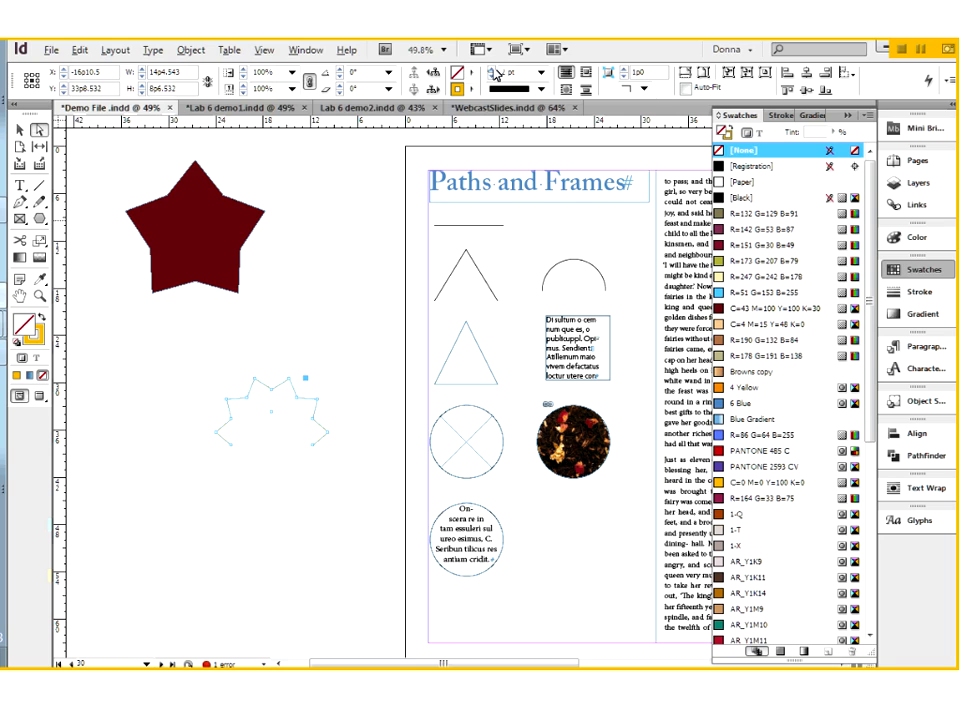
left_click(281, 549)
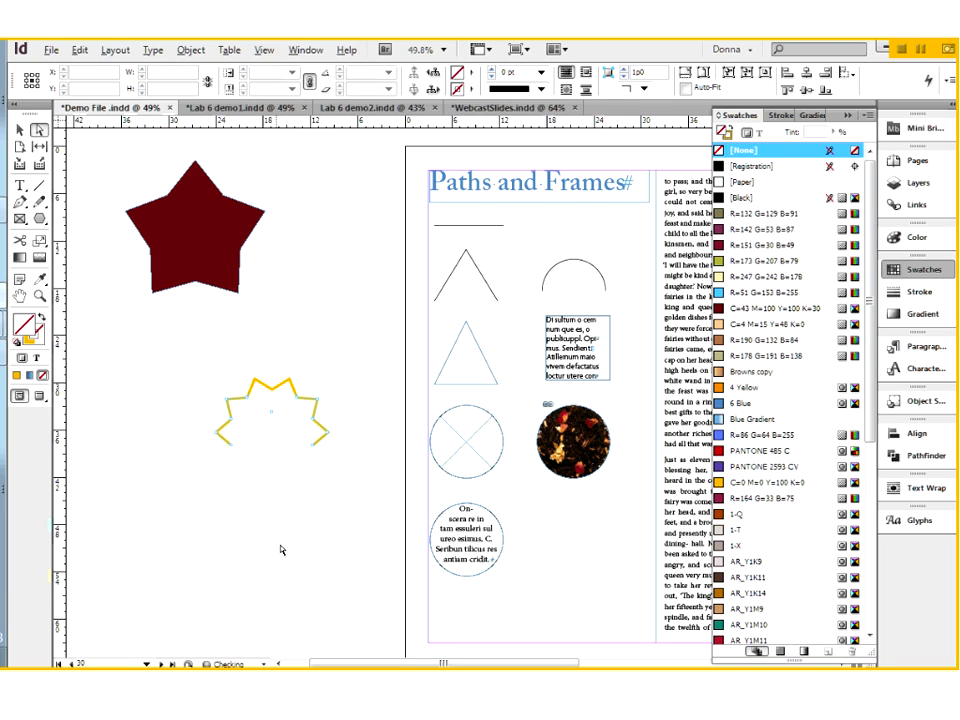
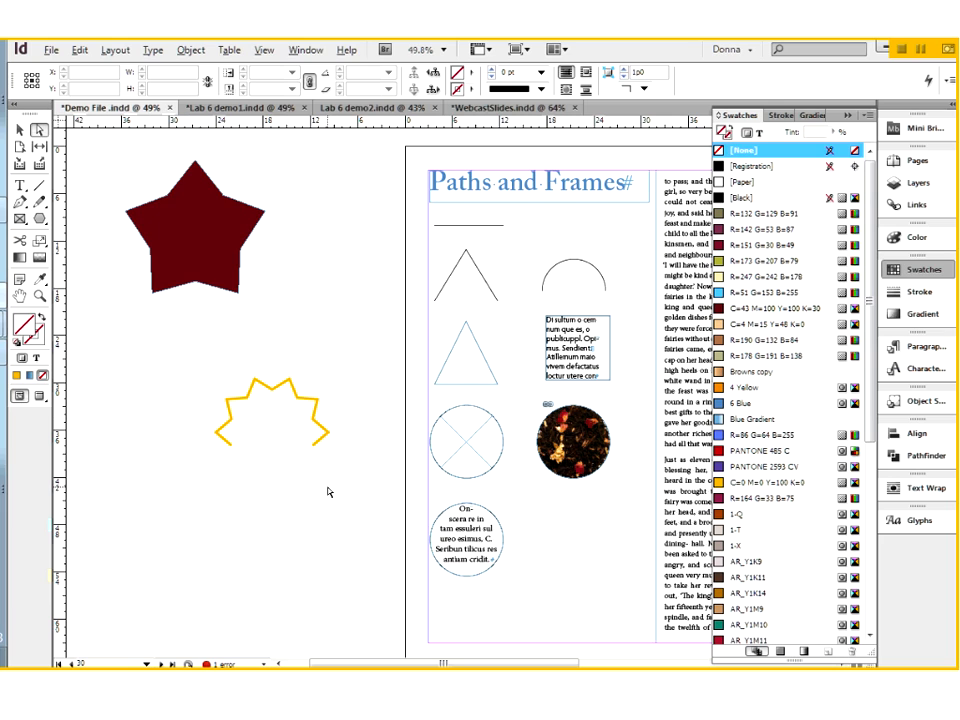
Remove the yellow outline and the lower anchor points of the dark red star from the pasteboard.
left_click(932, 456)
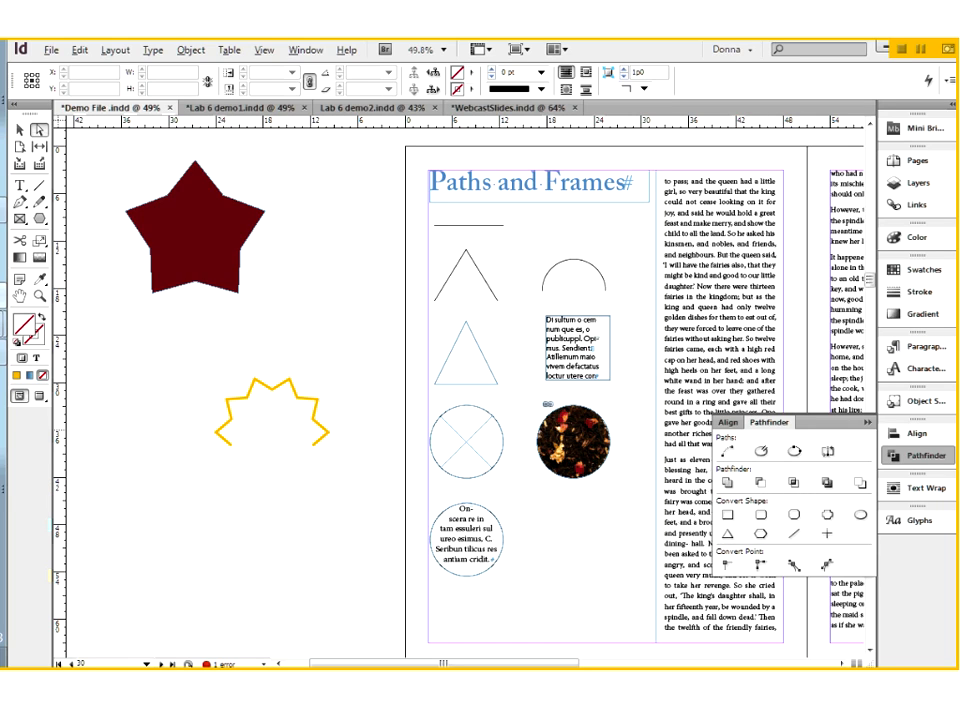
left_click(197, 514)
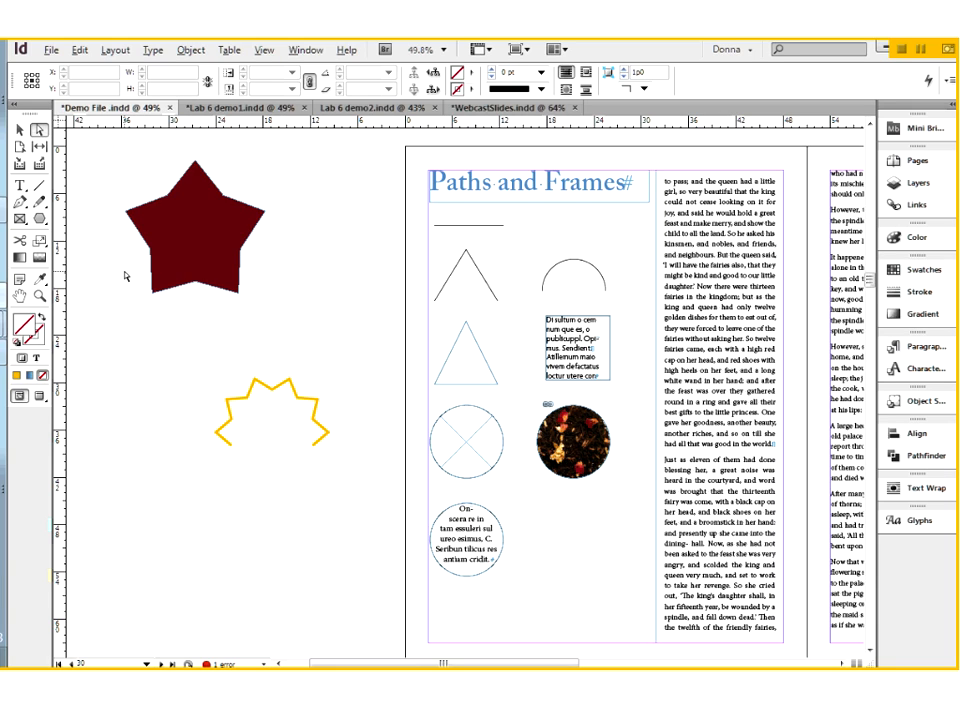
left_click_drag(124, 241, 365, 487)
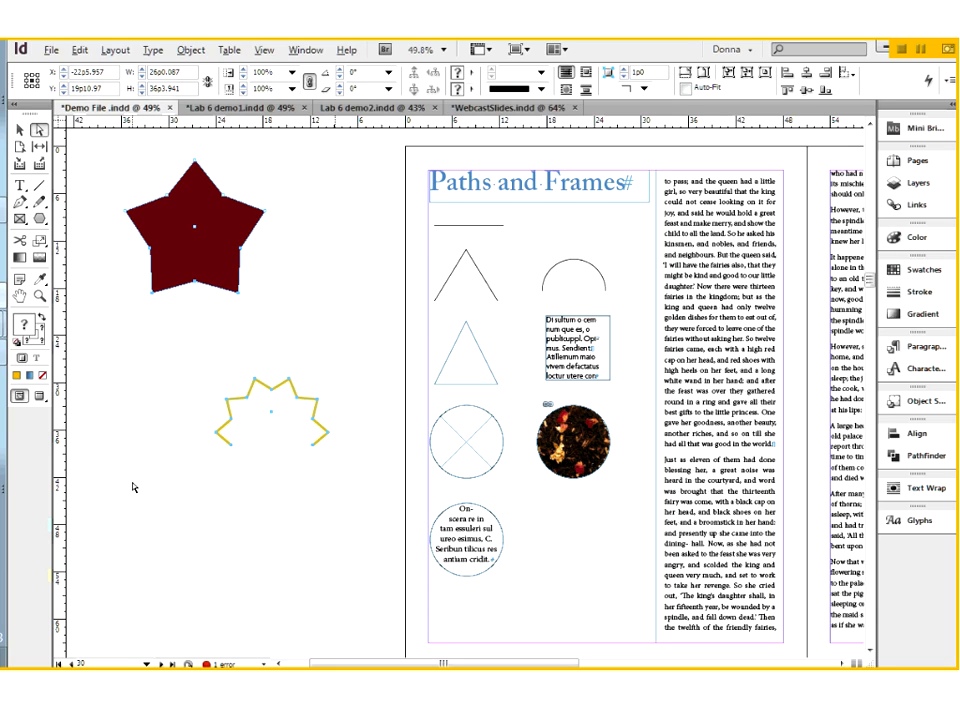
key("ctrl+z")
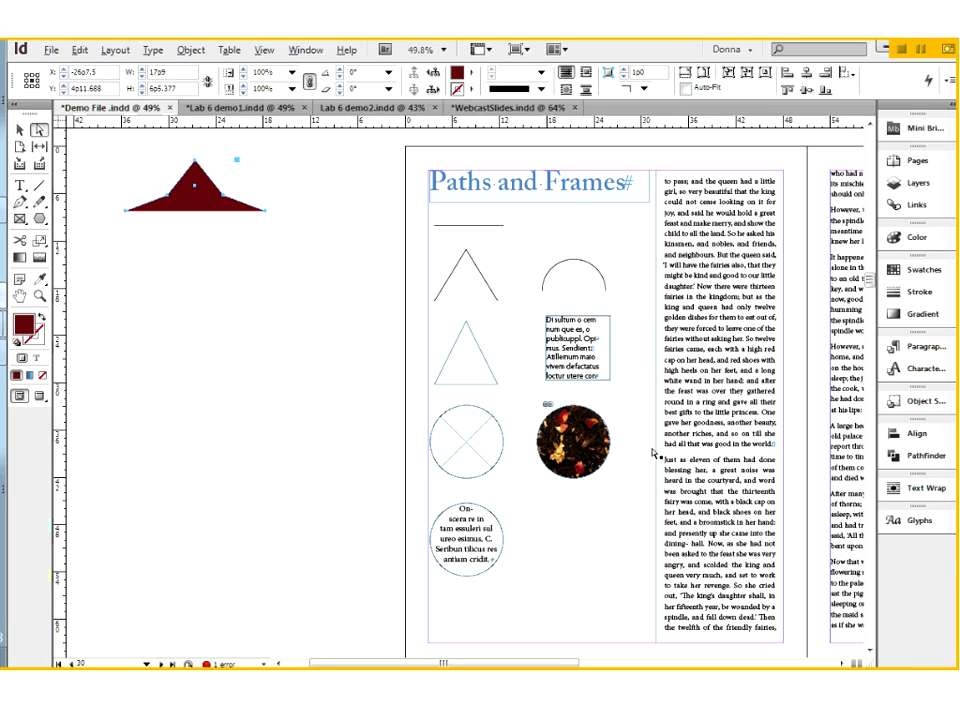
Select the narrow story text frame beside the shapes and round all four of its corners to a radius of about 2p6.
left_click_drag(656, 468, 631, 474)
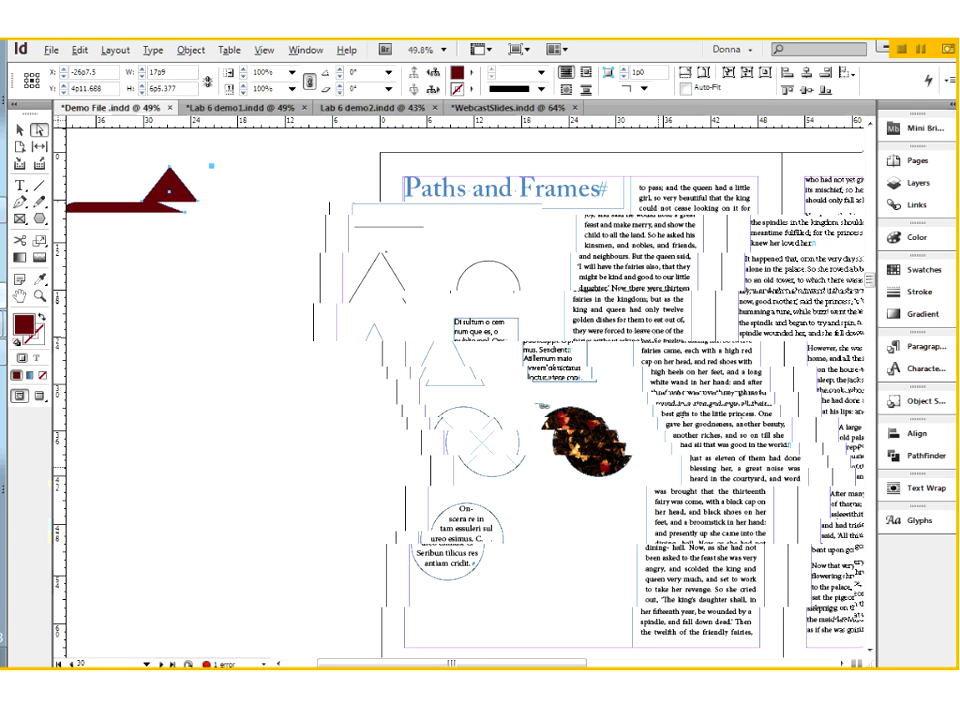
left_click(19, 130)
left_click(440, 382)
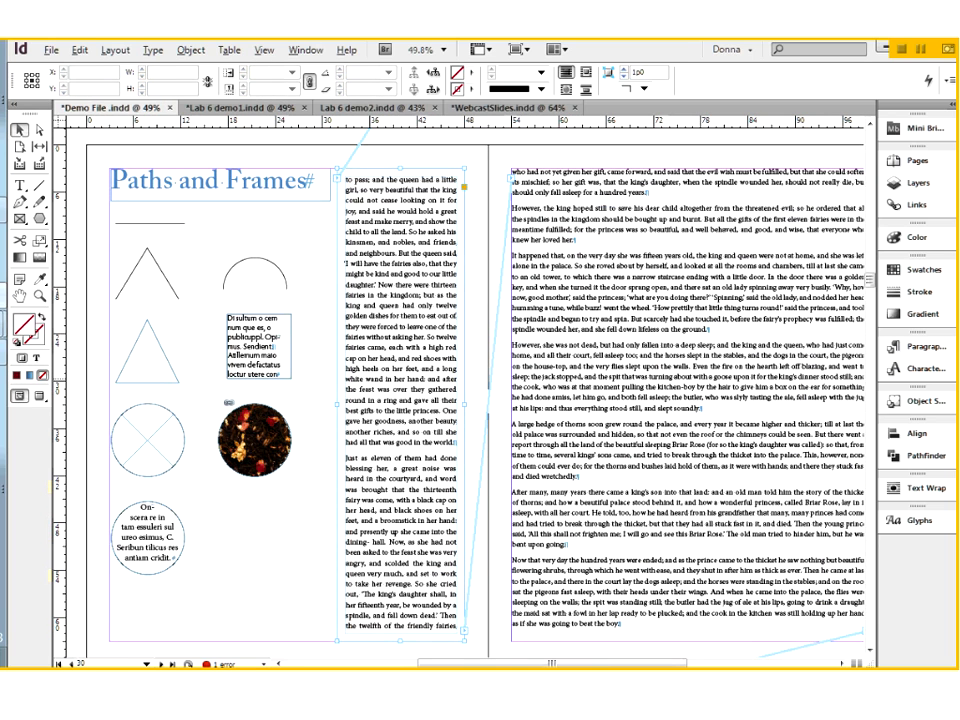
left_click(342, 598)
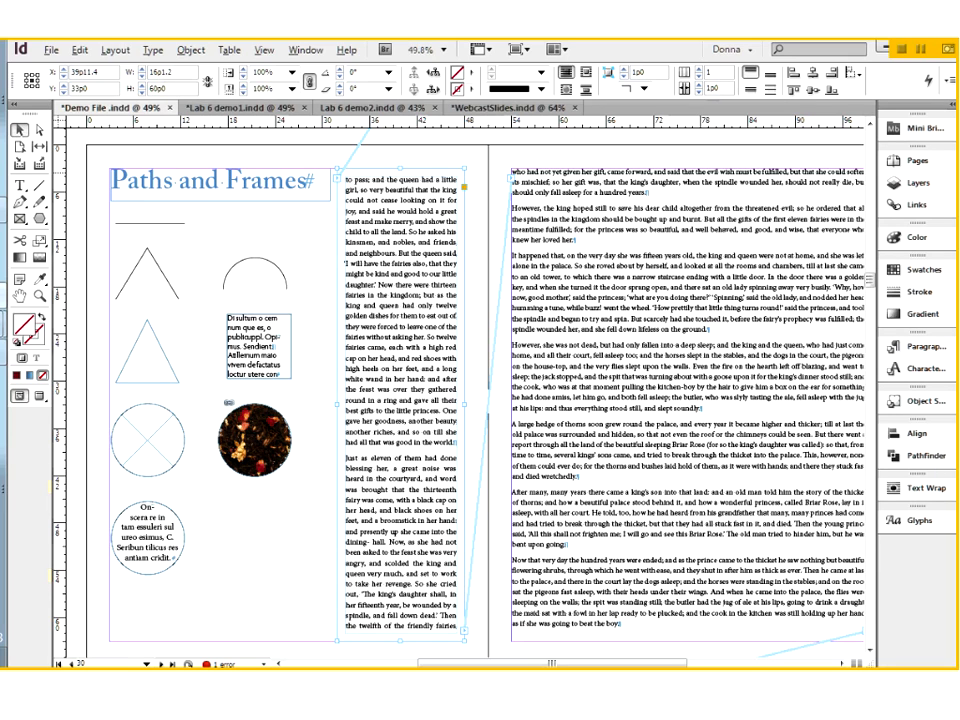
left_click(464, 188)
mouse_move(464, 172)
left_mouse_down()
mouse_move(441, 174)
mouse_move(456, 182)
left_mouse_up()
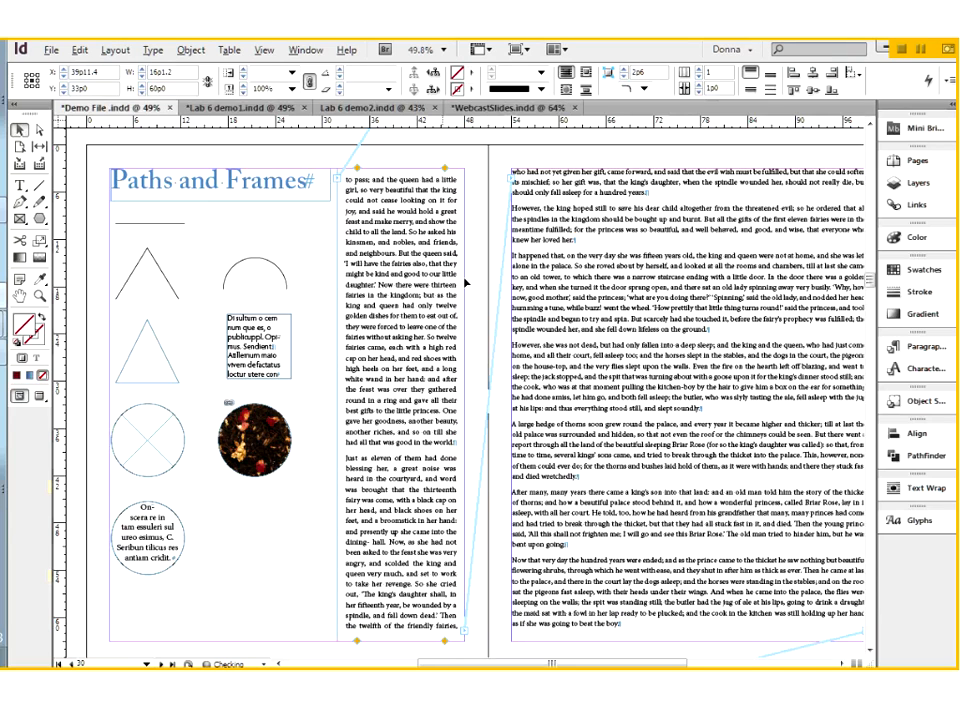
left_click(476, 320)
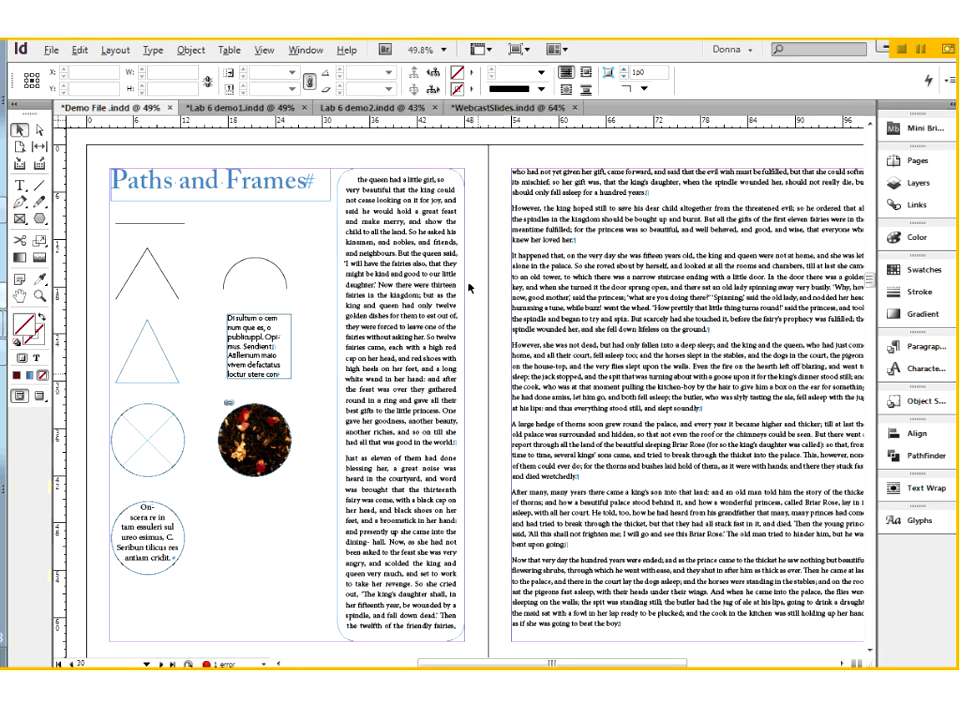
Round only the upper-right and lower-left corners of the narrow text frame individually.
left_click(466, 192)
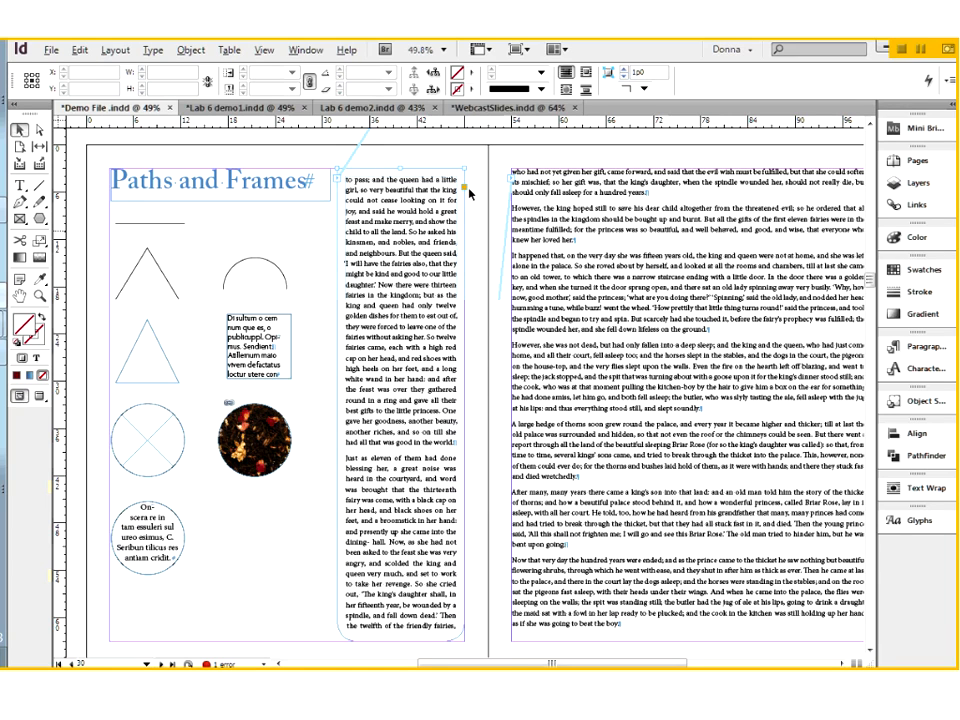
left_click(468, 190)
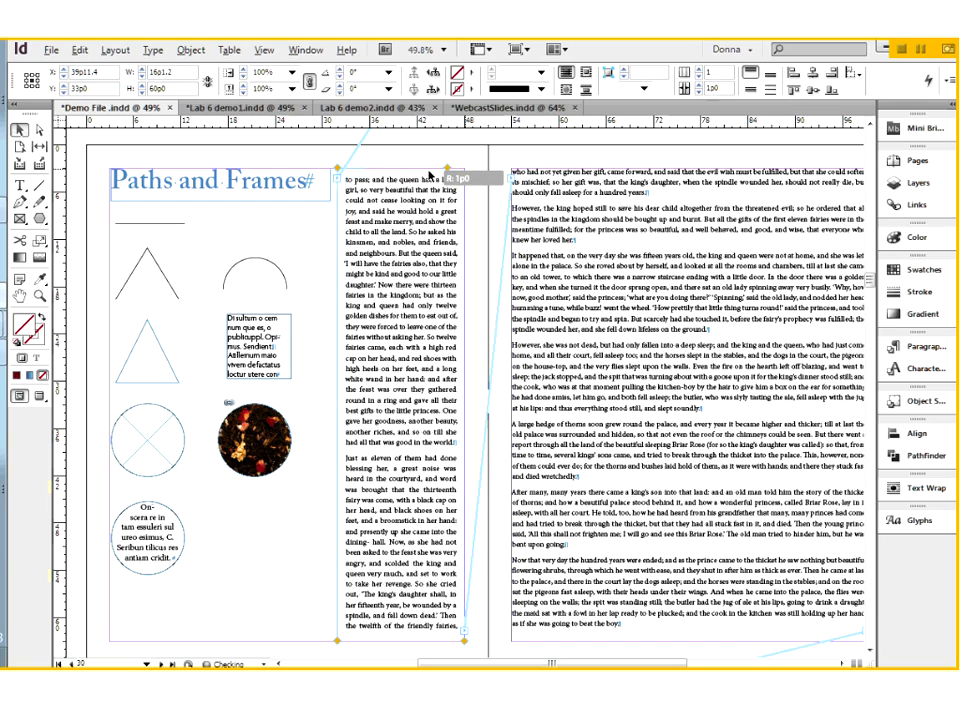
left_click_drag(412, 173, 412, 173)
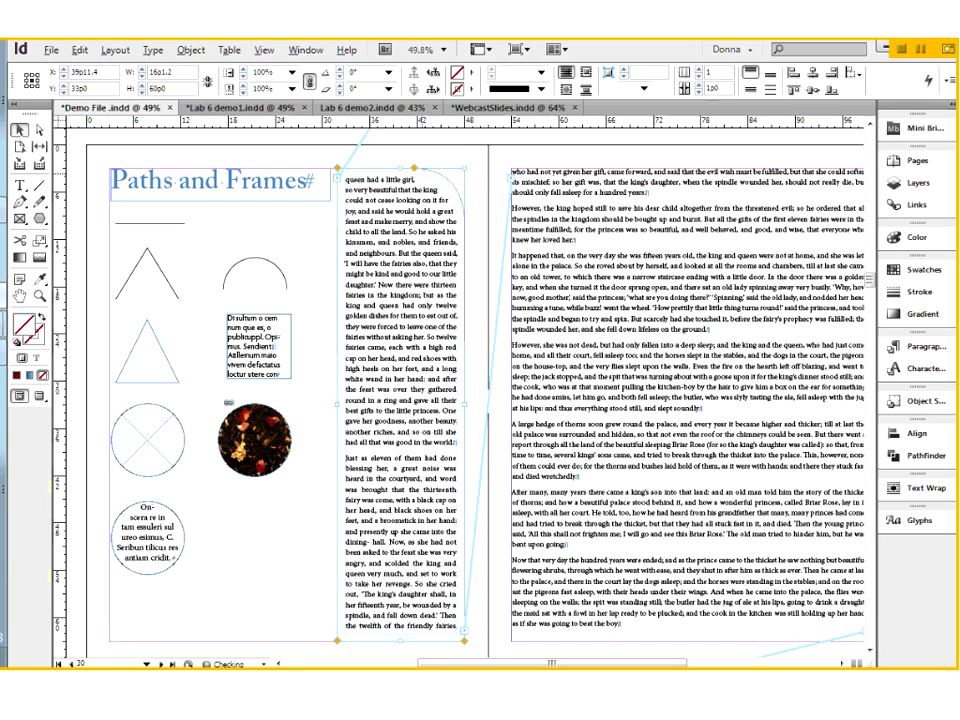
left_click_drag(337, 640, 398, 643)
left_click(476, 259)
Fill the narrow text frame with the 6 Blue swatch at a 35% tint and preview the page without guides.
left_click(398, 336)
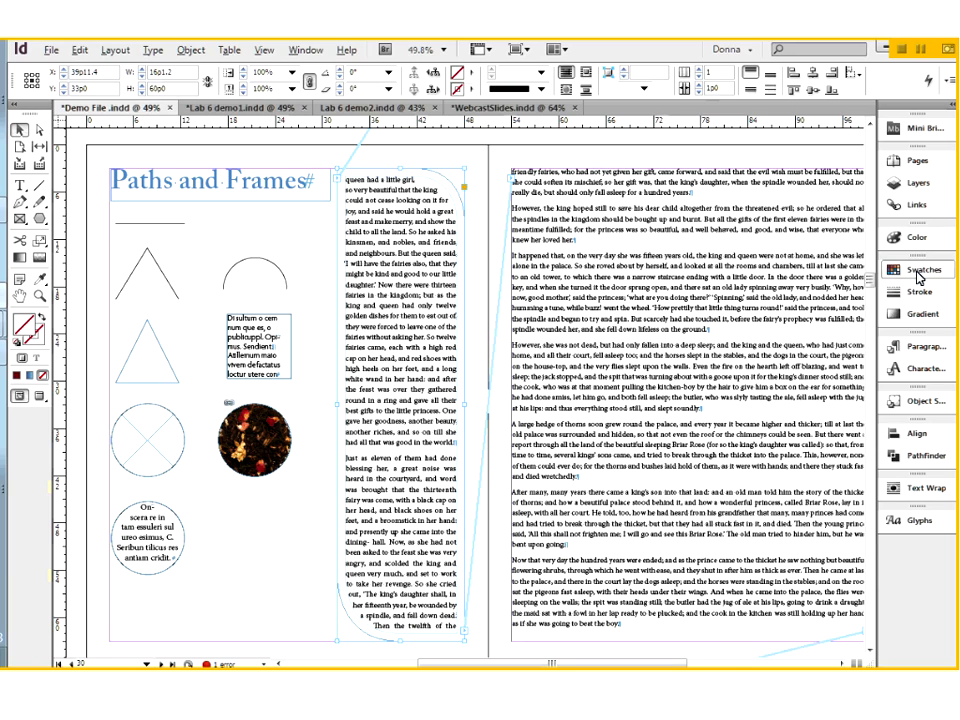
left_click(918, 276)
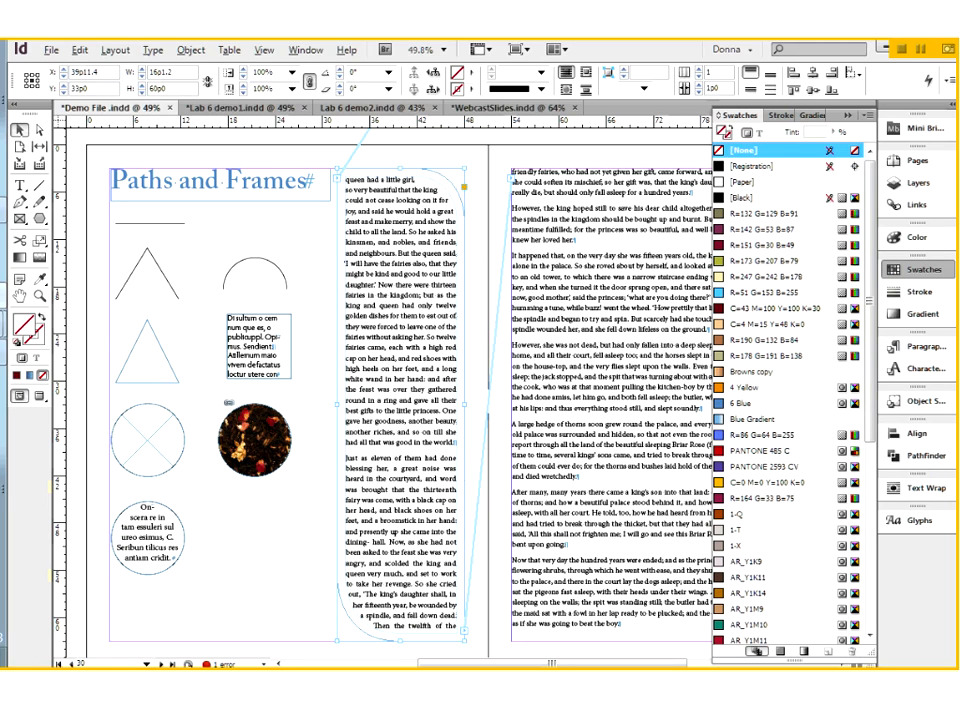
left_click(770, 403)
left_click_drag(825, 150, 783, 156)
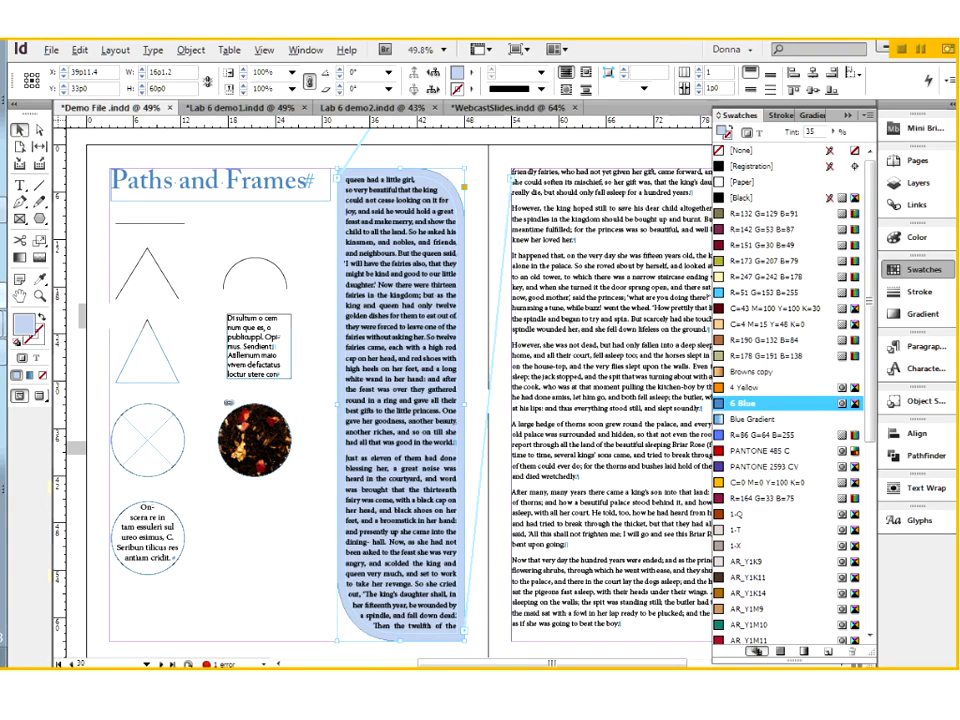
left_click(293, 222)
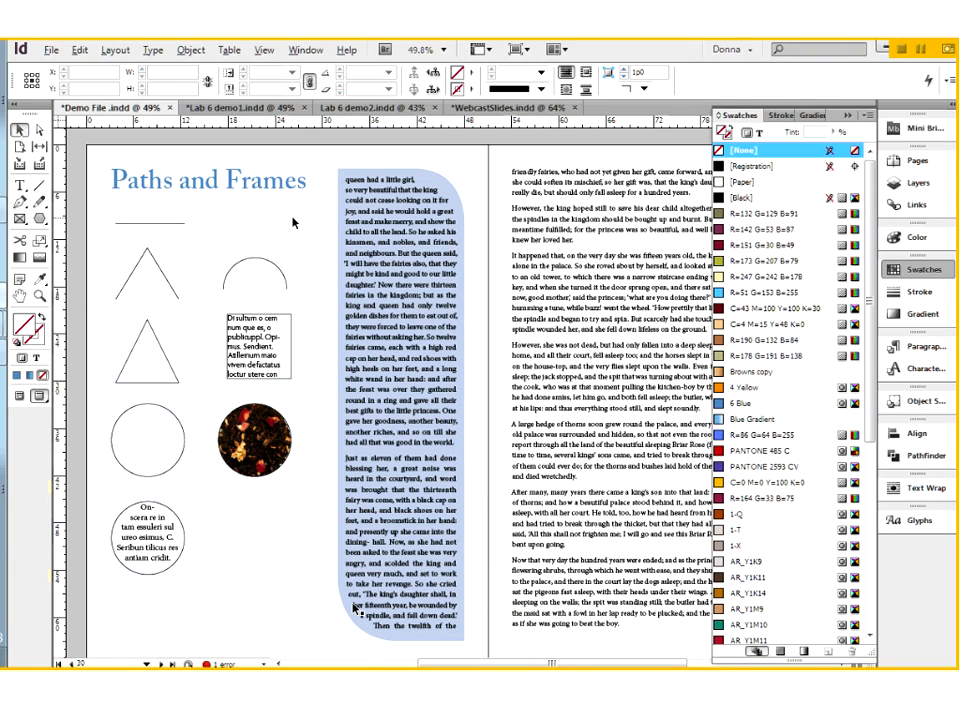
Square off the blue text frame's upper-right and lower-left corners again and return to the normal screen mode.
left_click(395, 270)
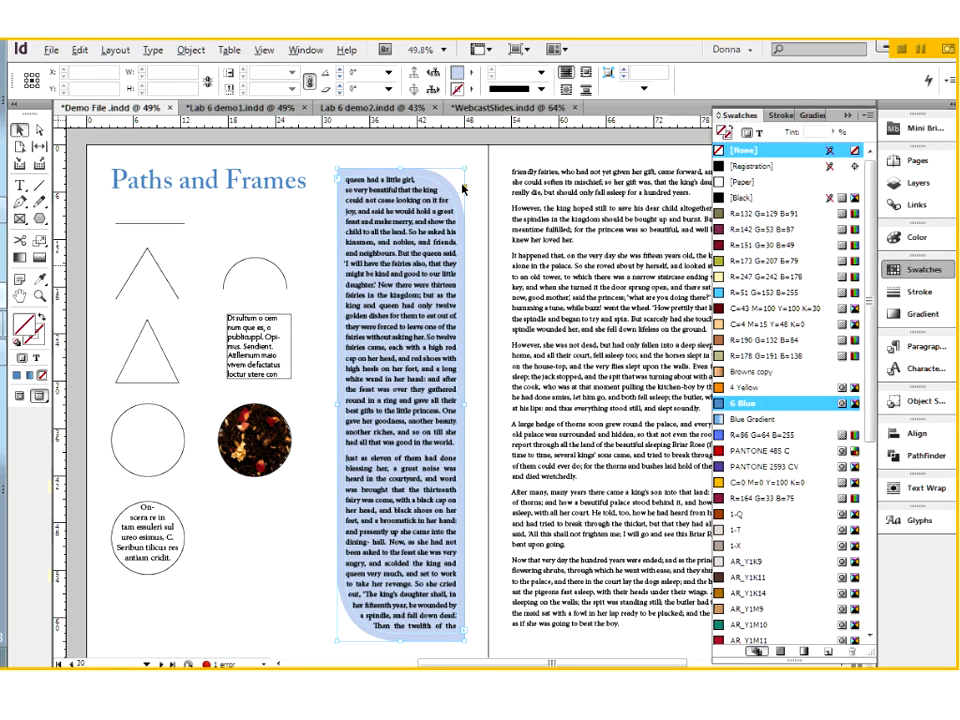
left_click_drag(432, 168, 461, 168)
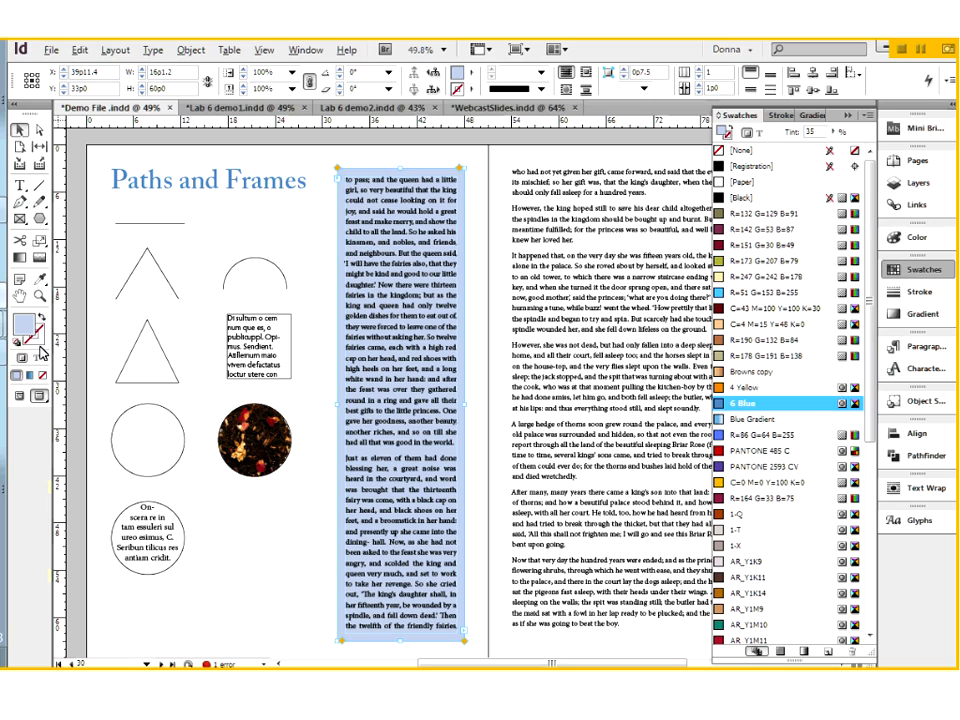
left_click(21, 396)
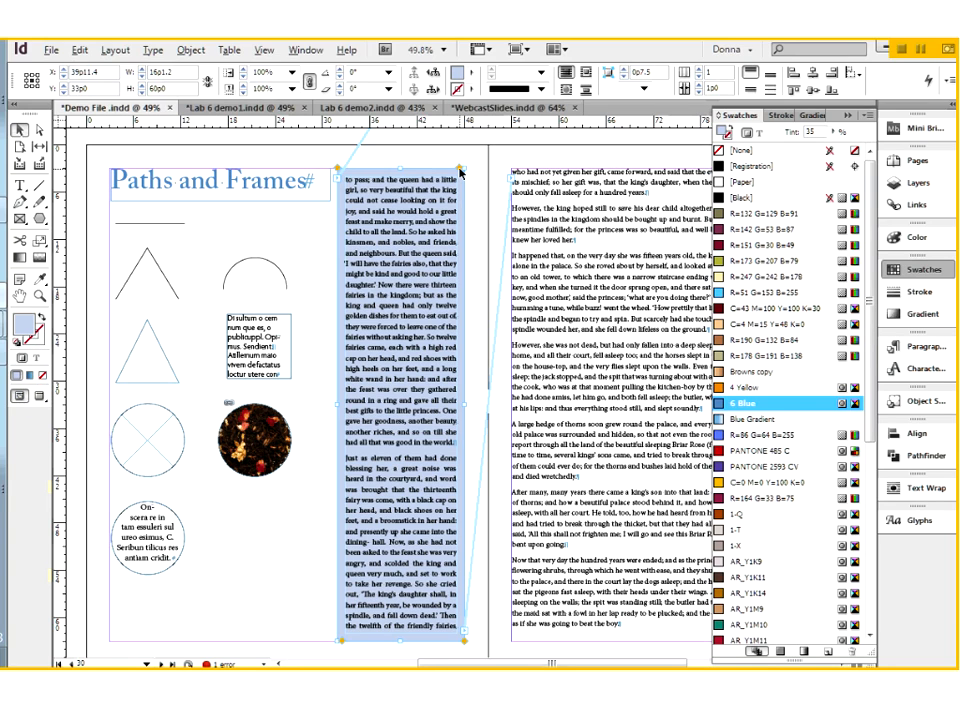
left_click_drag(460, 170, 468, 169)
left_click_drag(343, 645, 334, 645)
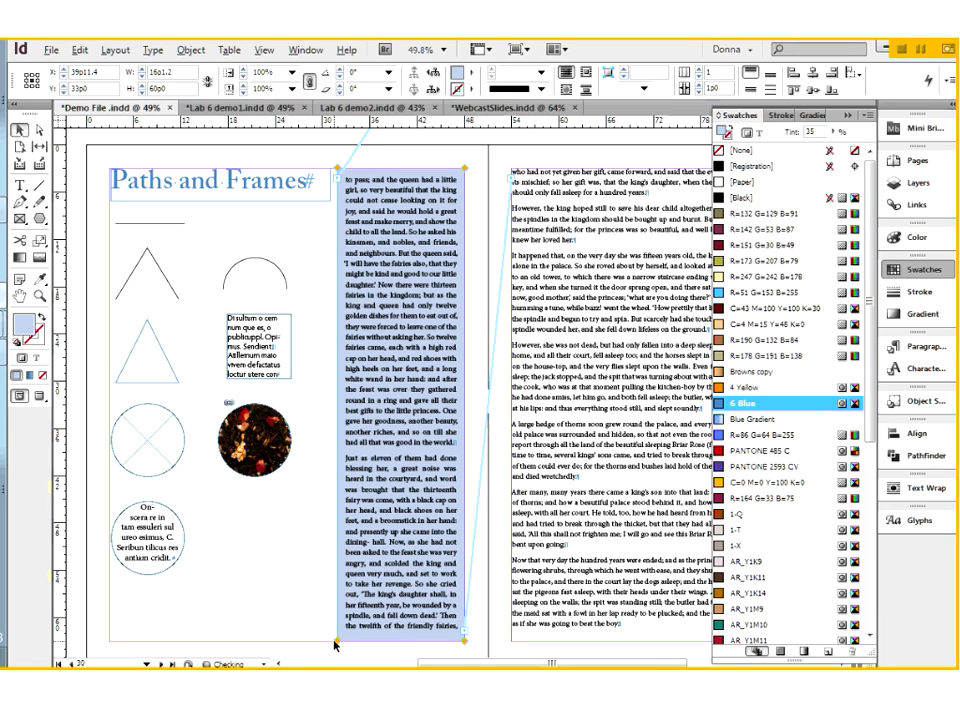
Open the blue text frame's Corner Options, set the upper-left and lower-right corner sizes to 0, and link all four corner settings.
left_click(191, 50)
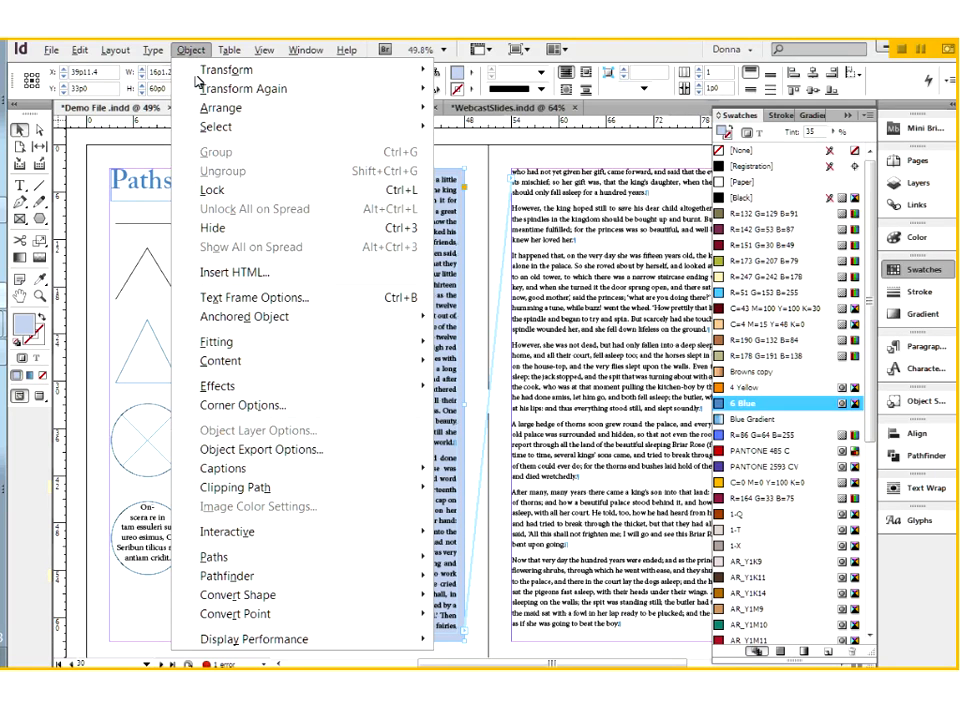
left_click(240, 405)
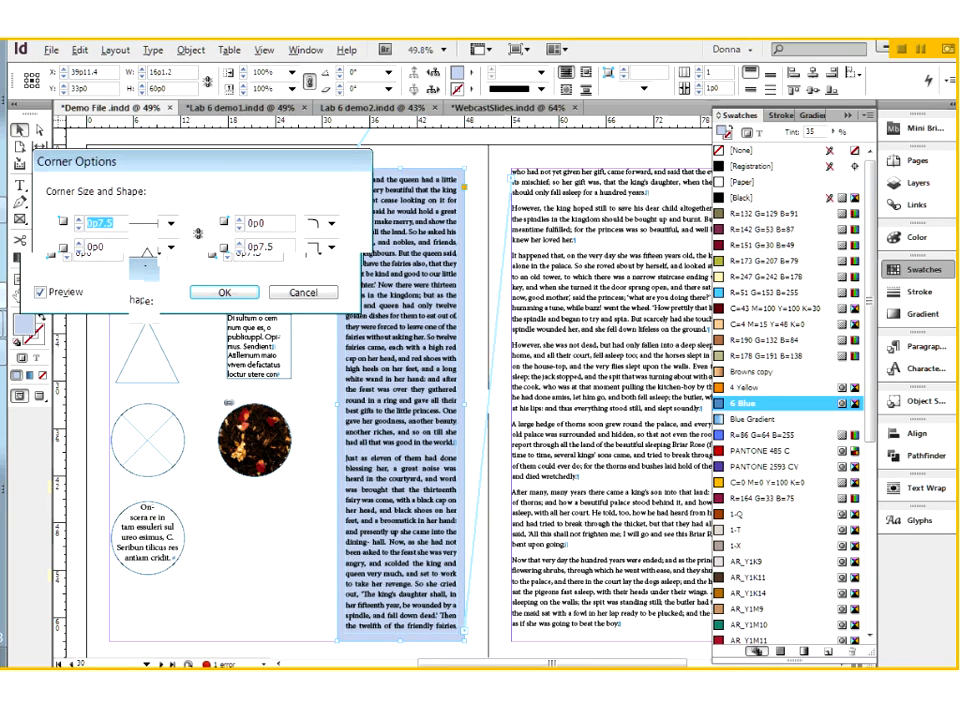
left_click_drag(110, 161, 542, 234)
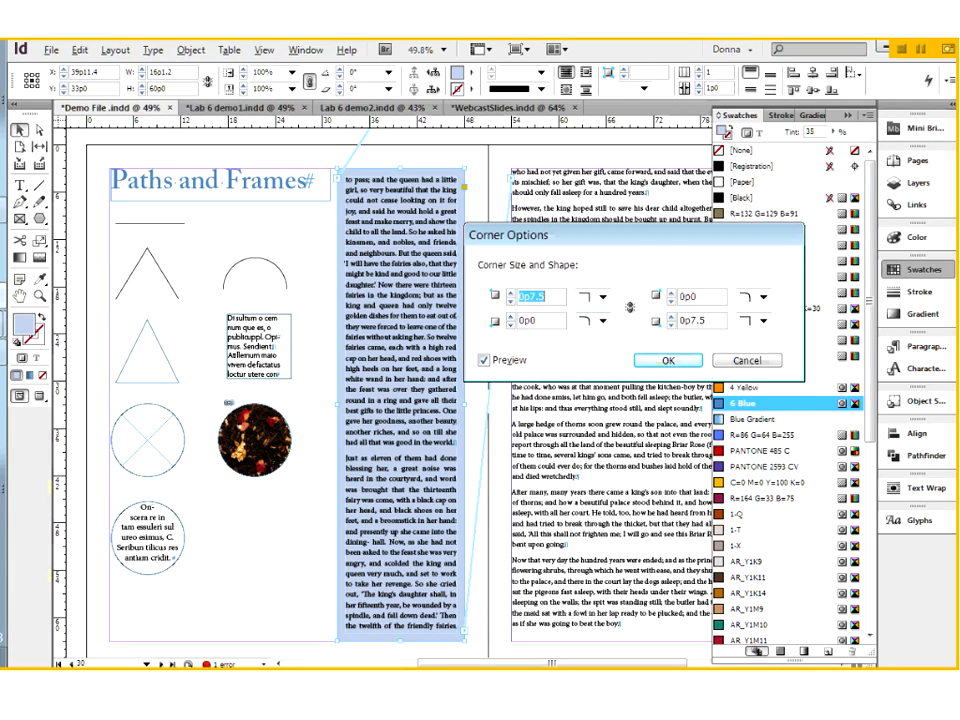
left_click(602, 321)
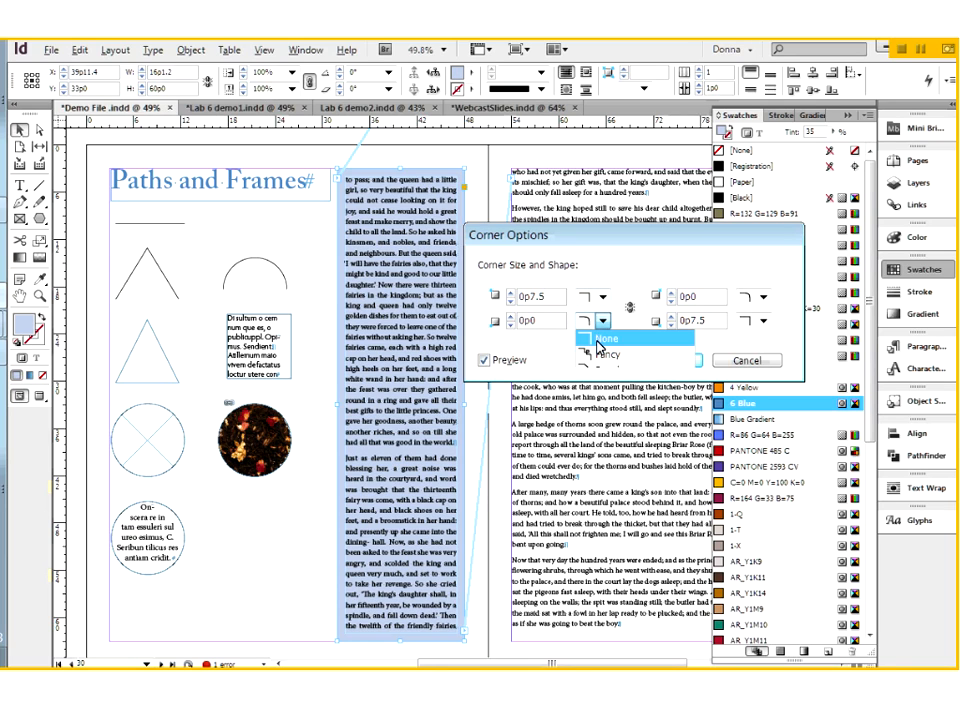
left_click(598, 340)
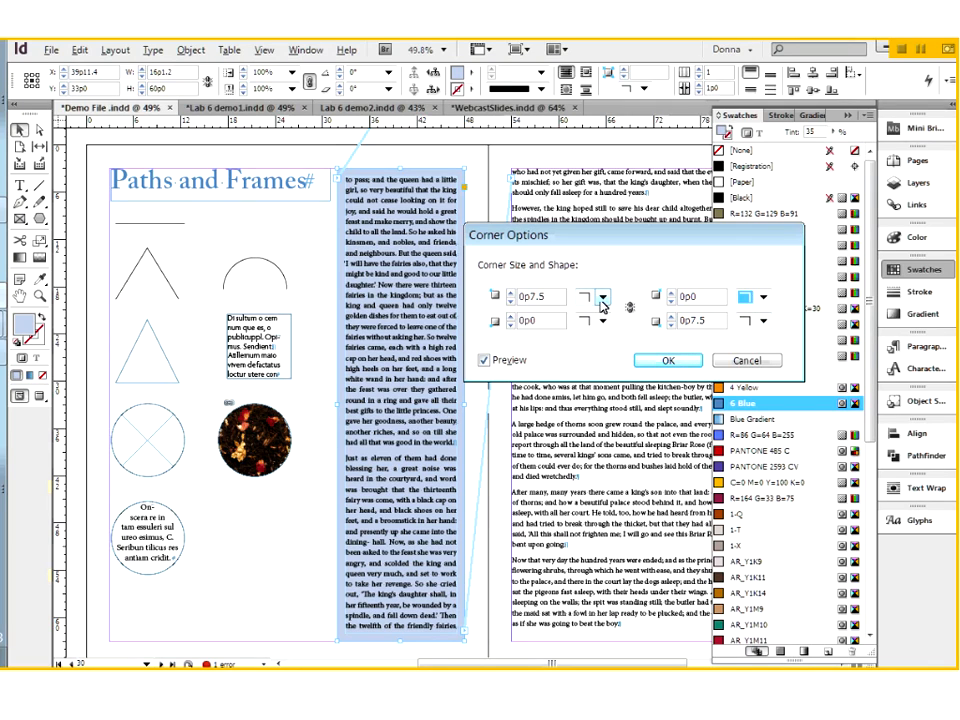
left_click_drag(531, 297, 498, 295)
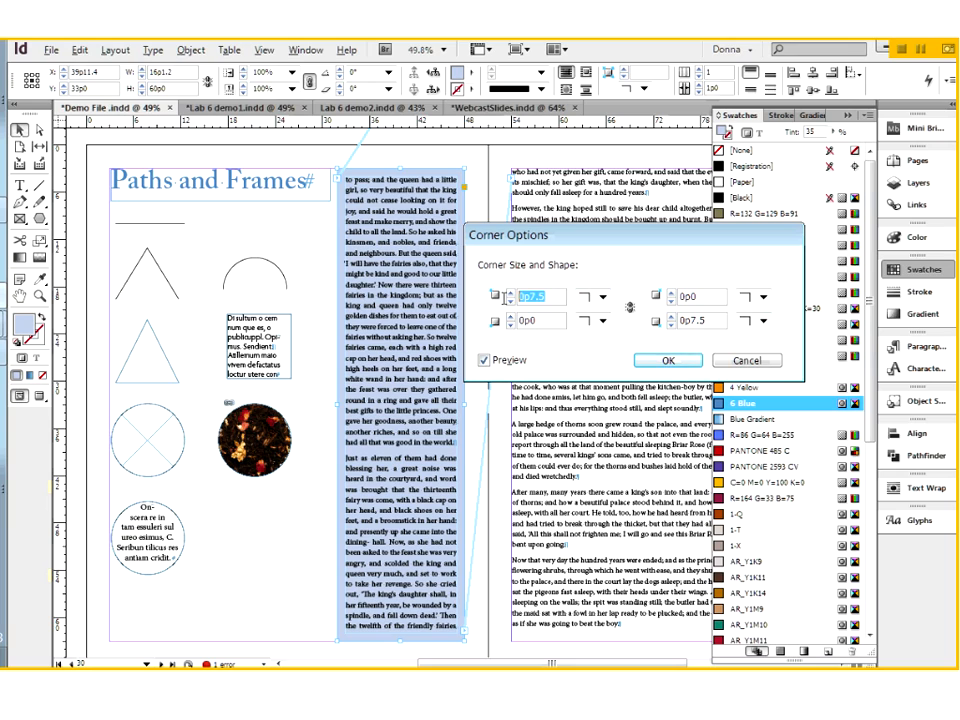
type("0")
left_click_drag(710, 321, 676, 326)
type("0")
left_click(630, 310)
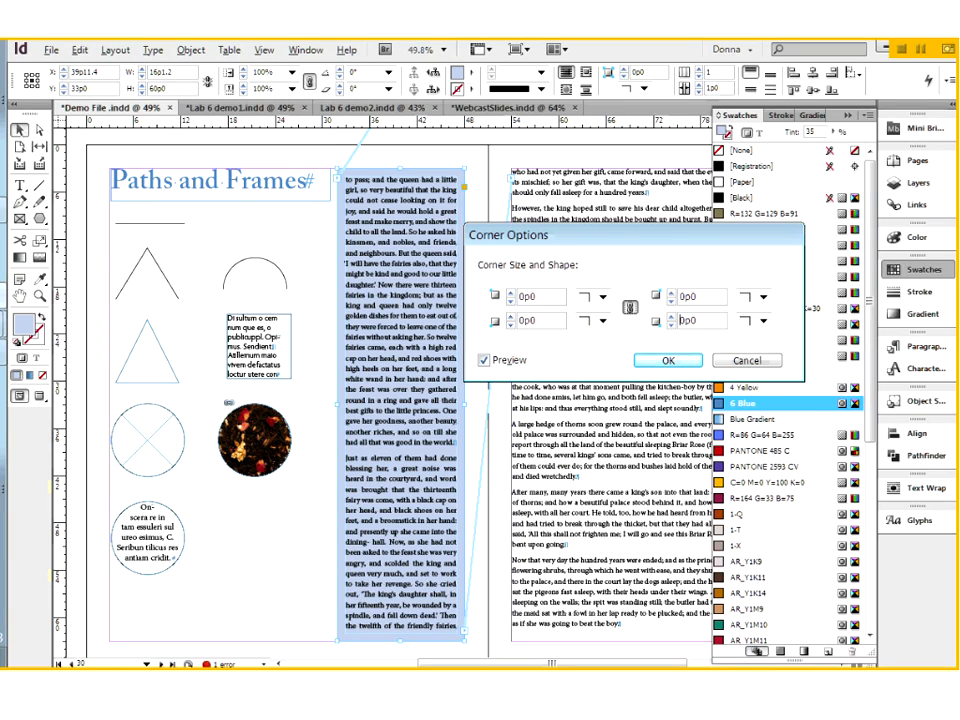
Give all four linked corners of the blue text frame the Rounded shape with a size of 3p0.
left_click(603, 298)
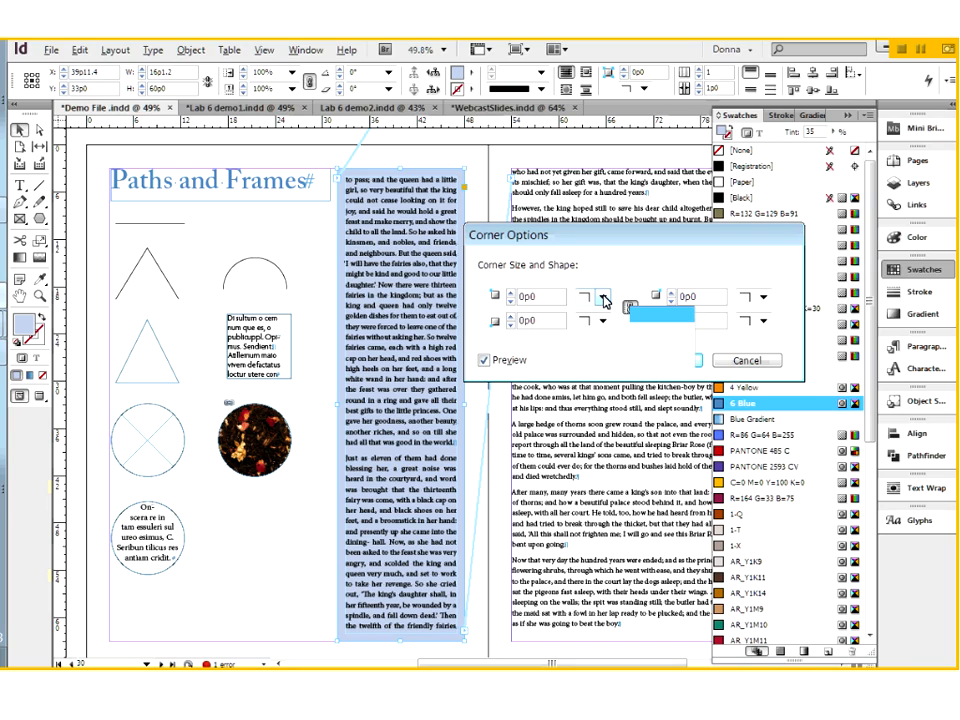
left_click(569, 329)
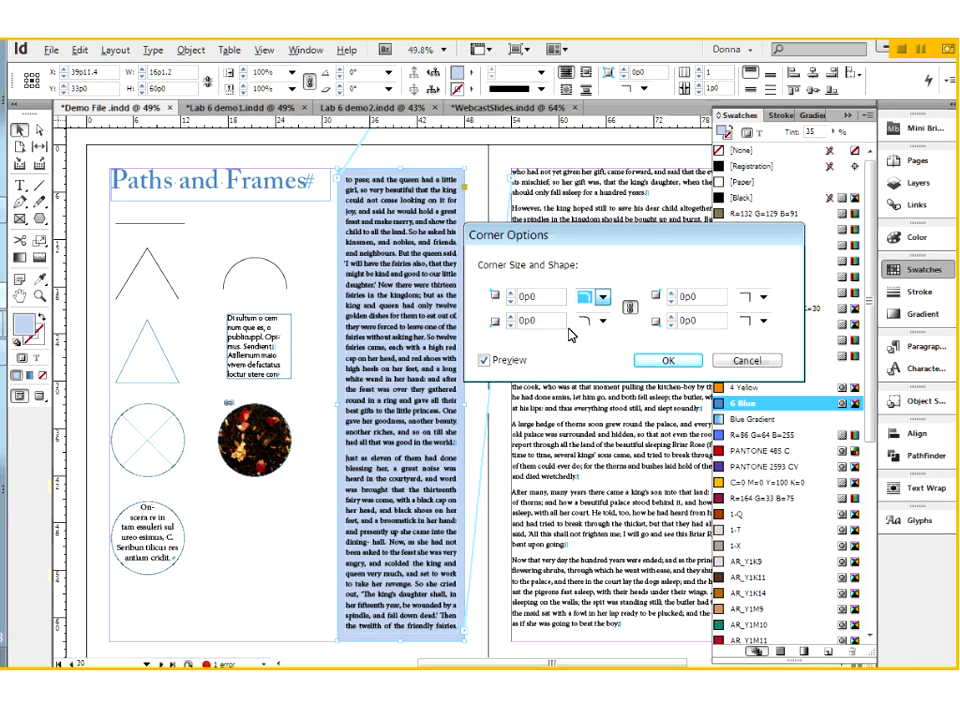
key("Up")
key("Up")
key("Up")
key("Up")
key("Up")
key("Up")
key("Up")
key("Up")
key("Up")
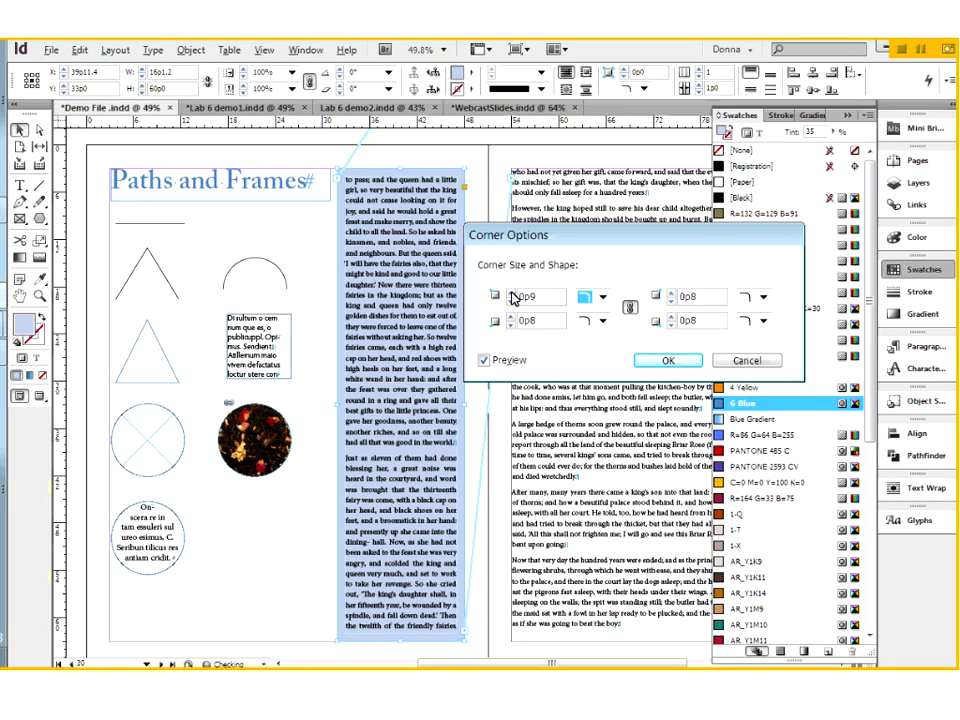
left_click(511, 292)
left_click(511, 292)
left_click(511, 292)
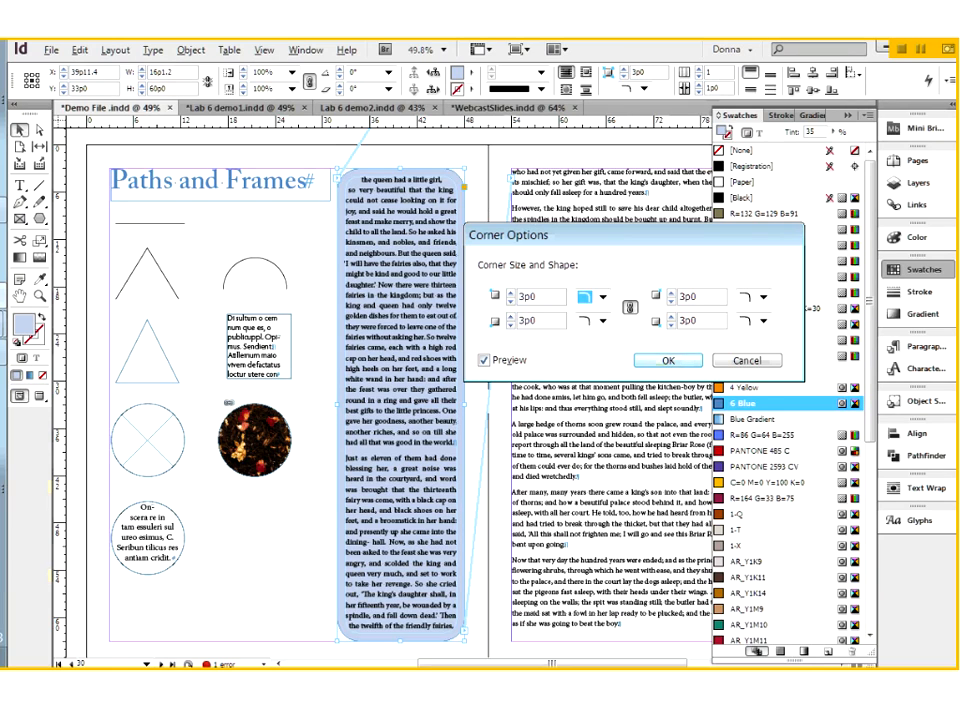
Change all four corners of the blue text frame to the Fancy shape and reduce their size to 2p0.
left_click(590, 320)
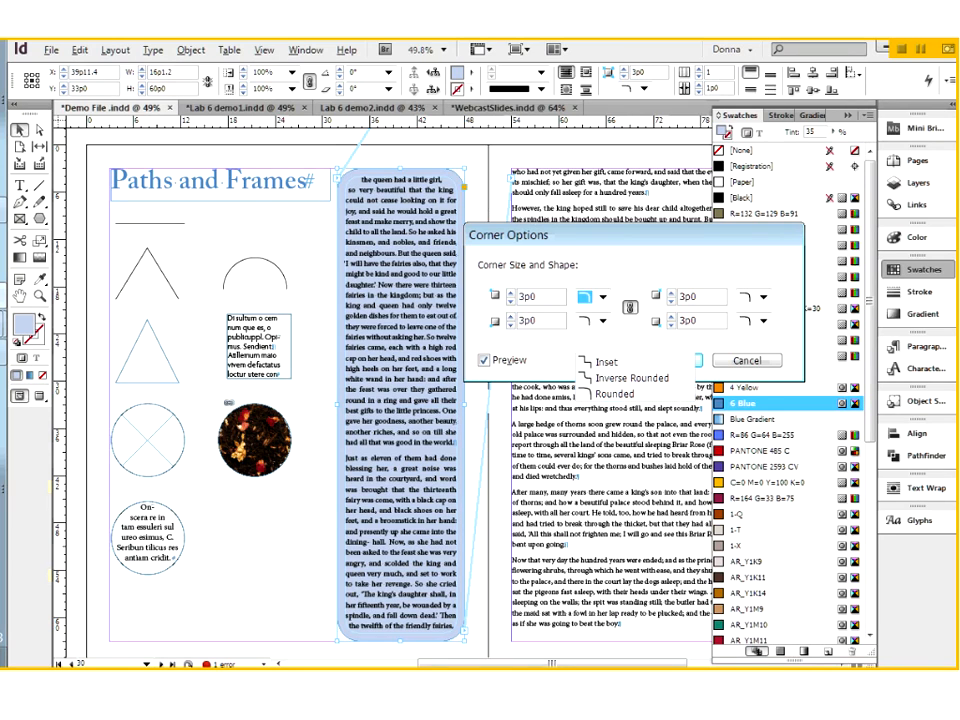
left_click(614, 393)
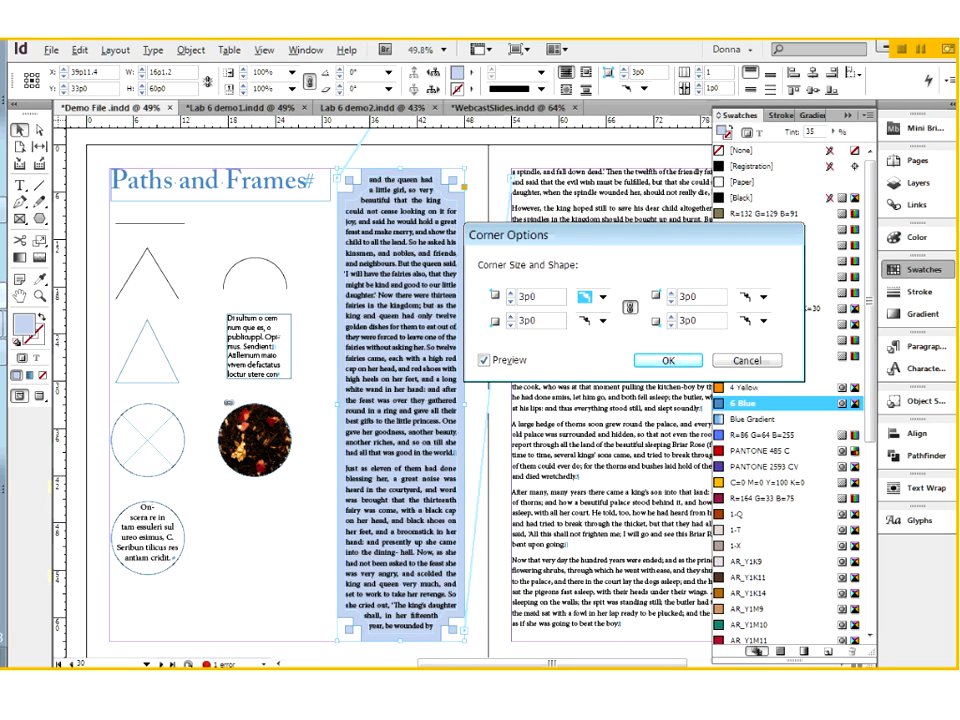
left_click(511, 302)
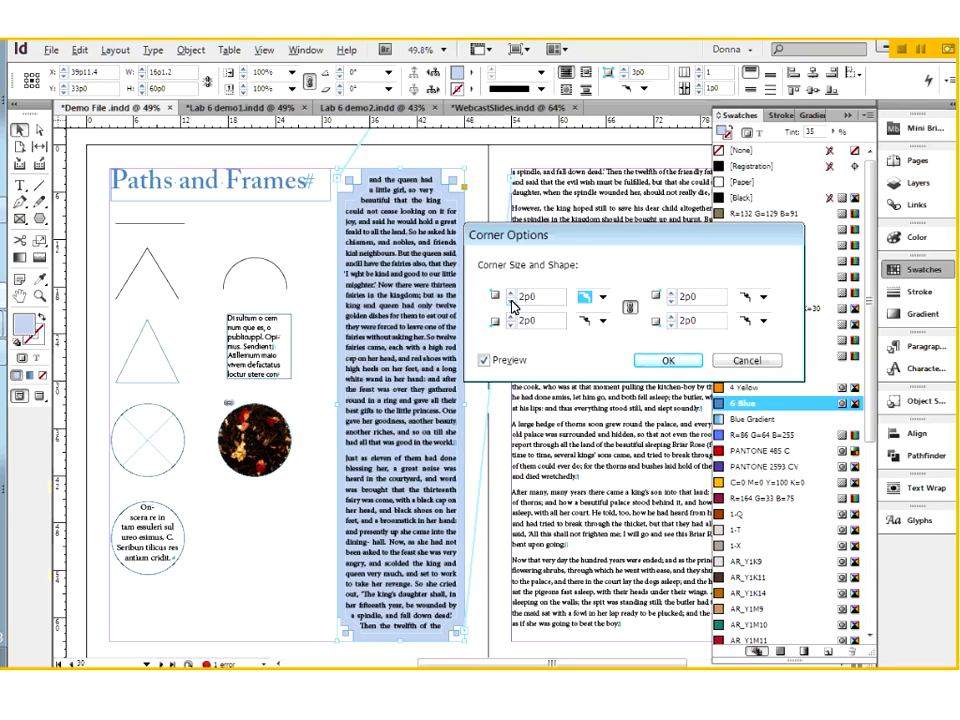
Switch all four linked corners through the Bevel, Inset and Inverse Rounded shapes, ending with Rounded.
left_click(603, 298)
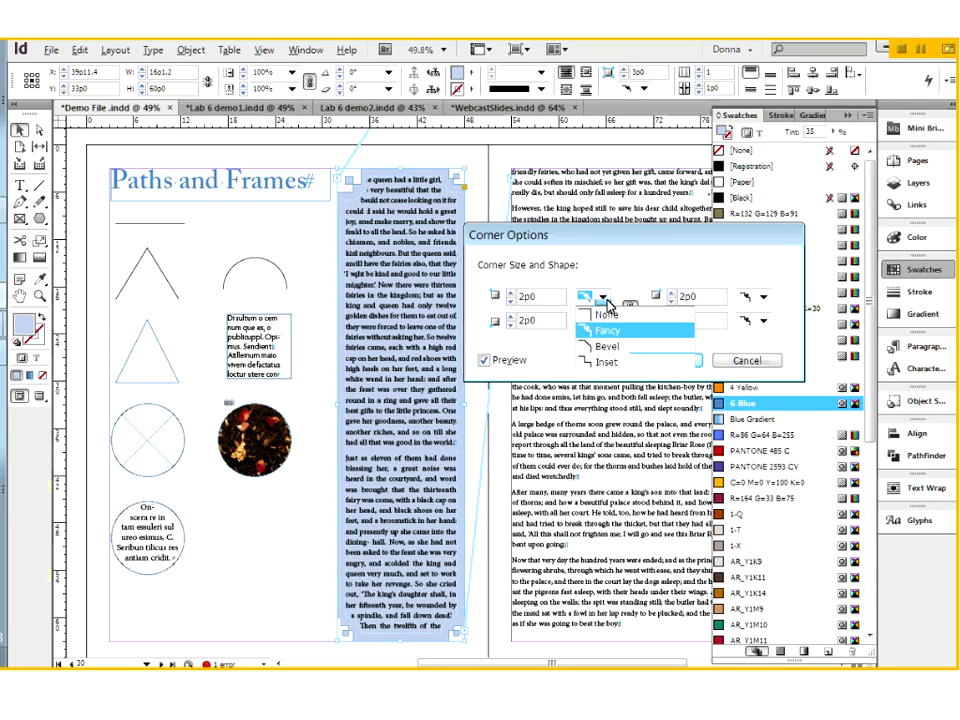
left_click(605, 347)
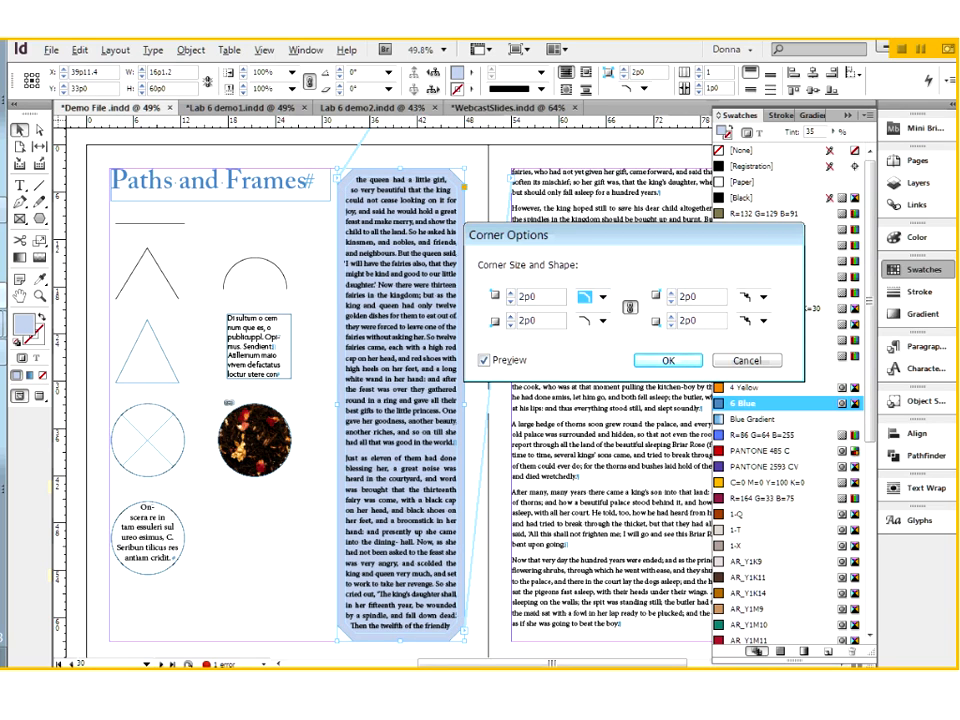
left_click(603, 321)
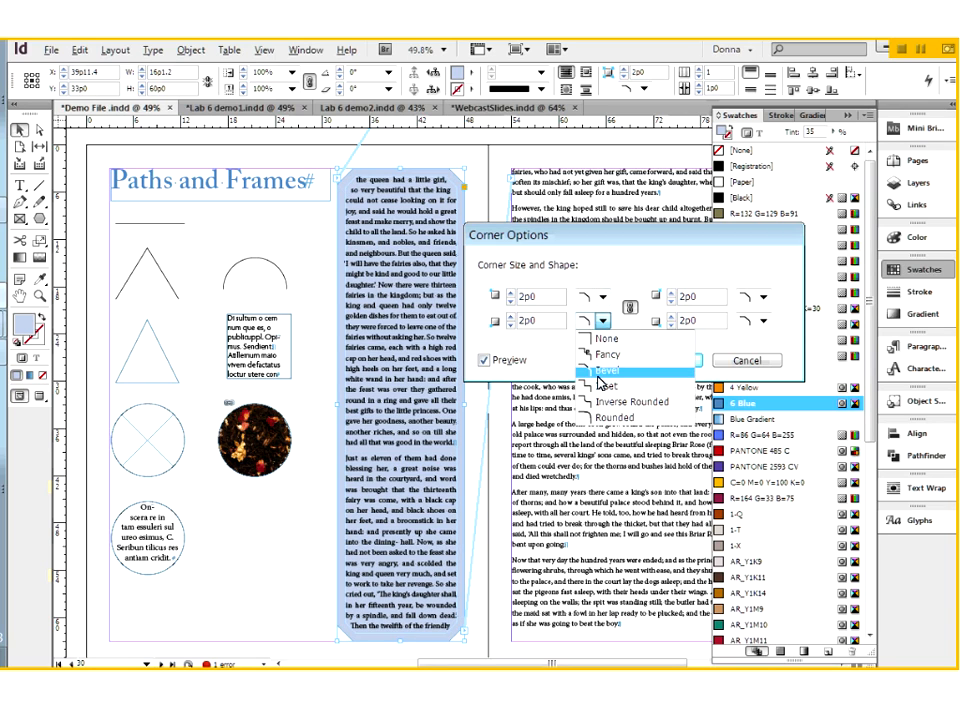
left_click(598, 376)
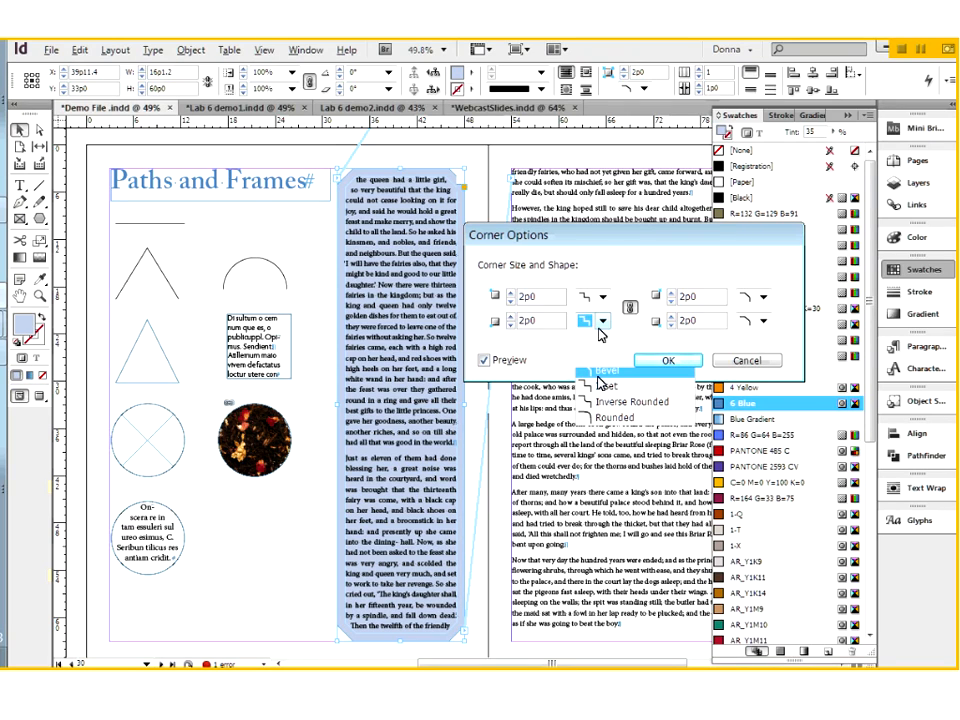
left_click(603, 321)
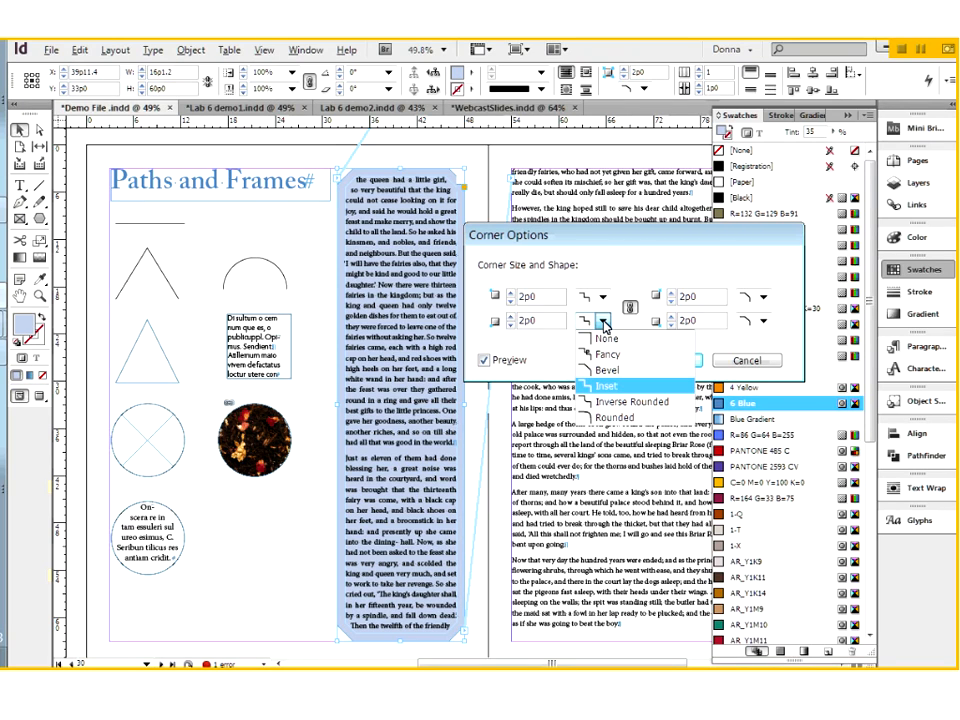
left_click(600, 385)
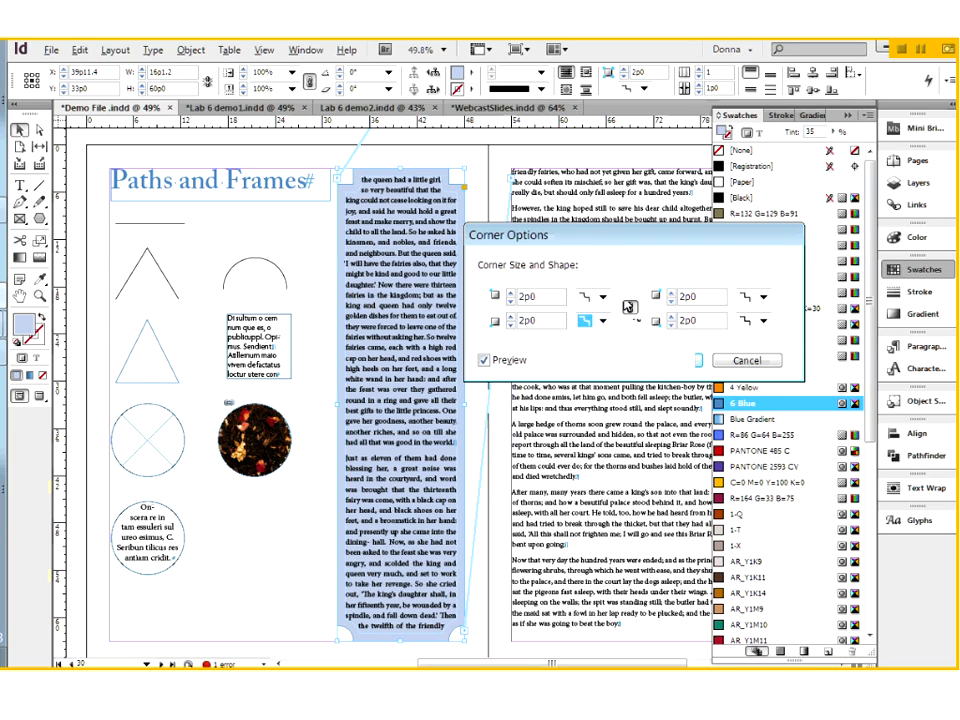
left_click(603, 321)
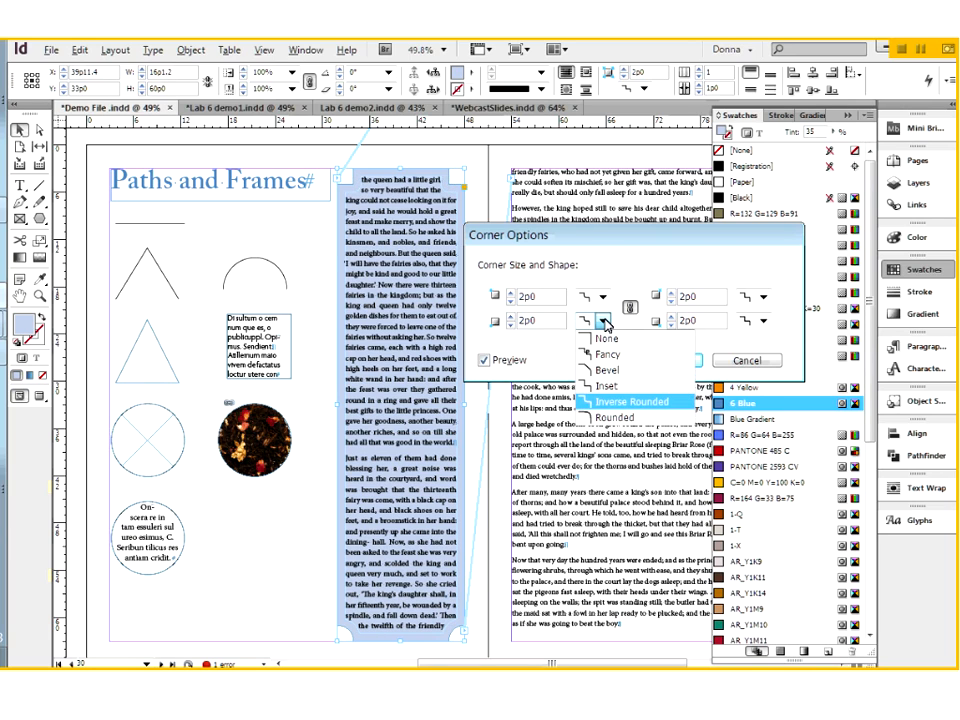
left_click(624, 390)
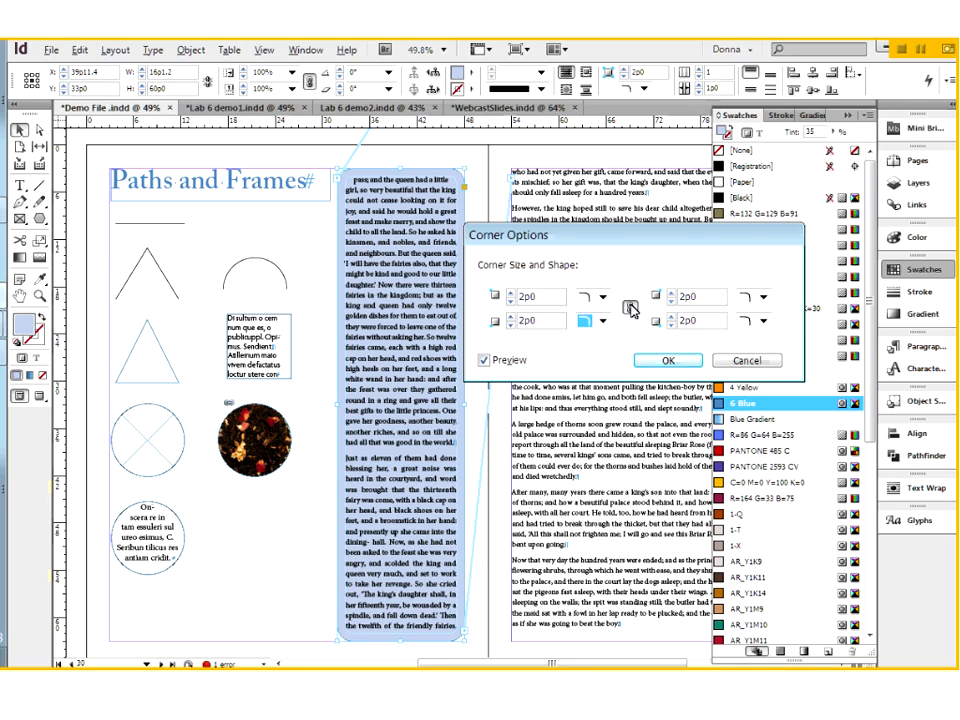
Unlink the corner settings, make the upper-left corner Fancy at 3p0, and give the lower-left corner the Bevel shape.
left_click(630, 308)
left_click(602, 297)
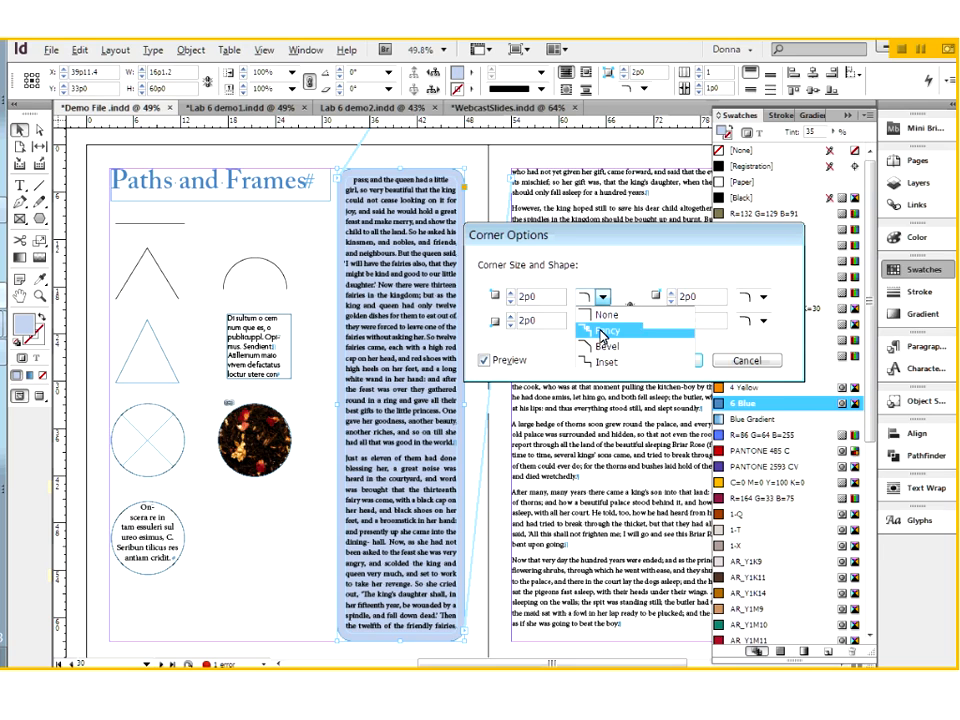
left_click(600, 330)
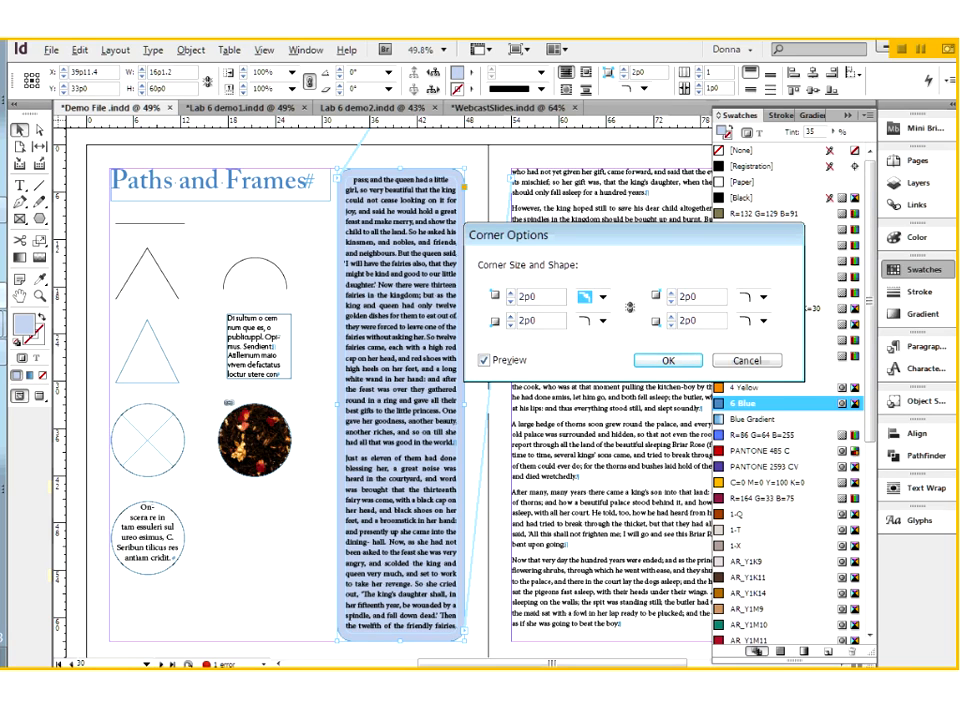
left_click(511, 292)
left_click(601, 322)
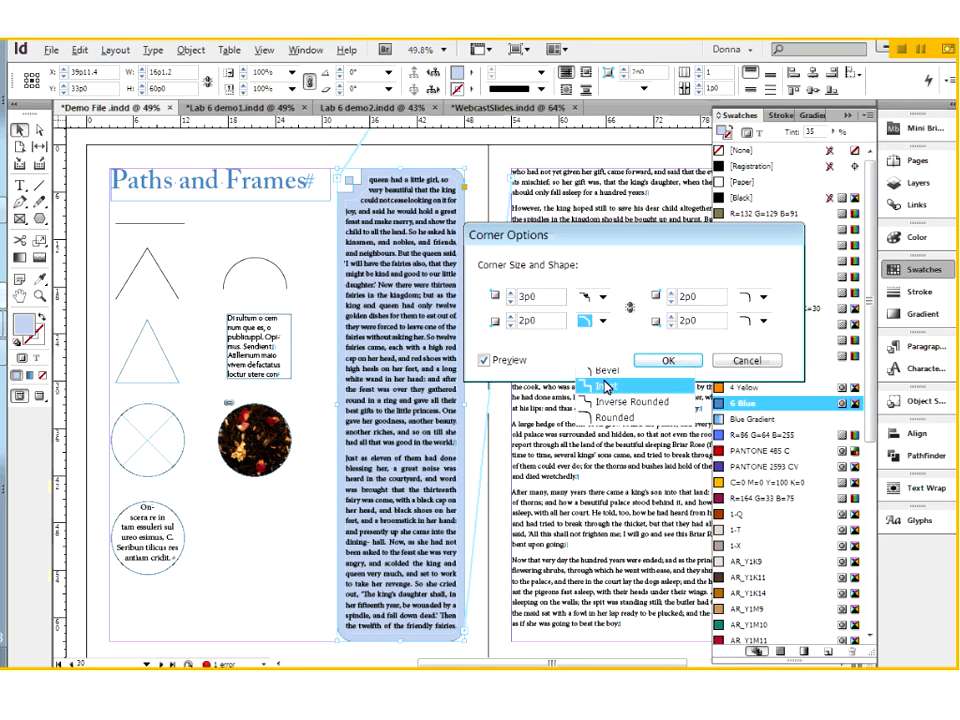
left_click(605, 386)
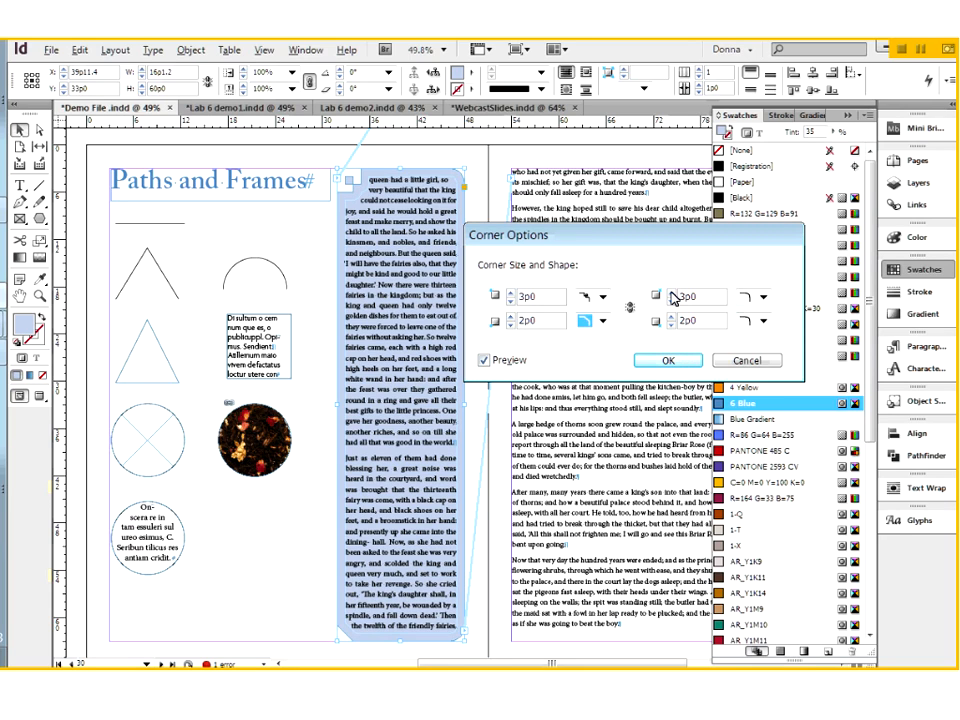
Set the upper-right corner's size to 5p0, give the lower-right corner the Inverse Rounded shape, and apply the corner options.
left_click(672, 293)
left_click(672, 293)
left_click(763, 321)
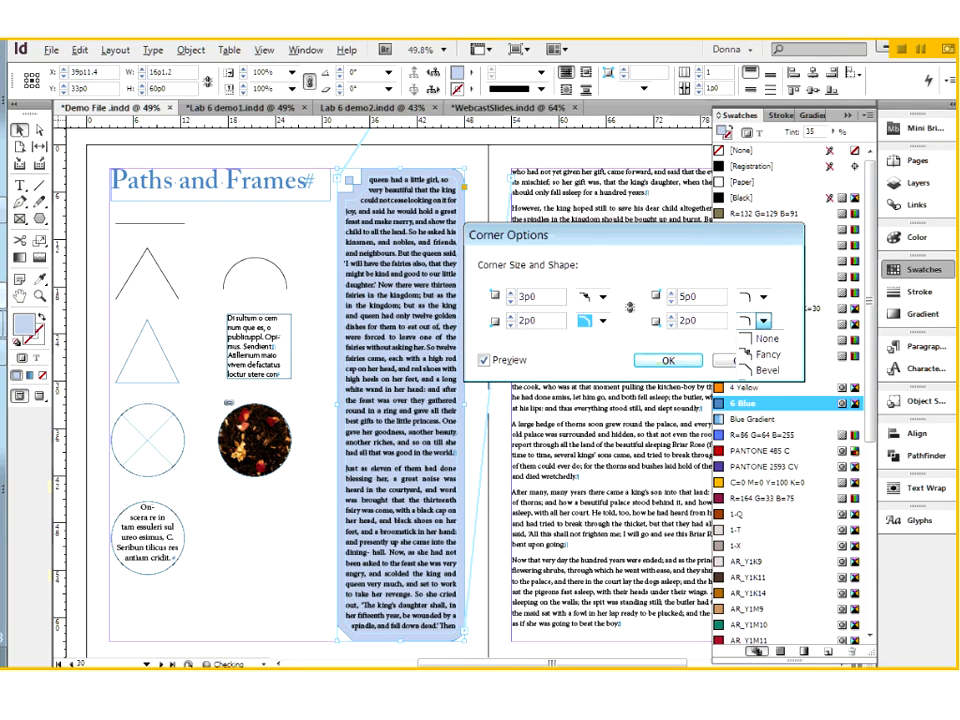
left_click(772, 402)
left_click(686, 362)
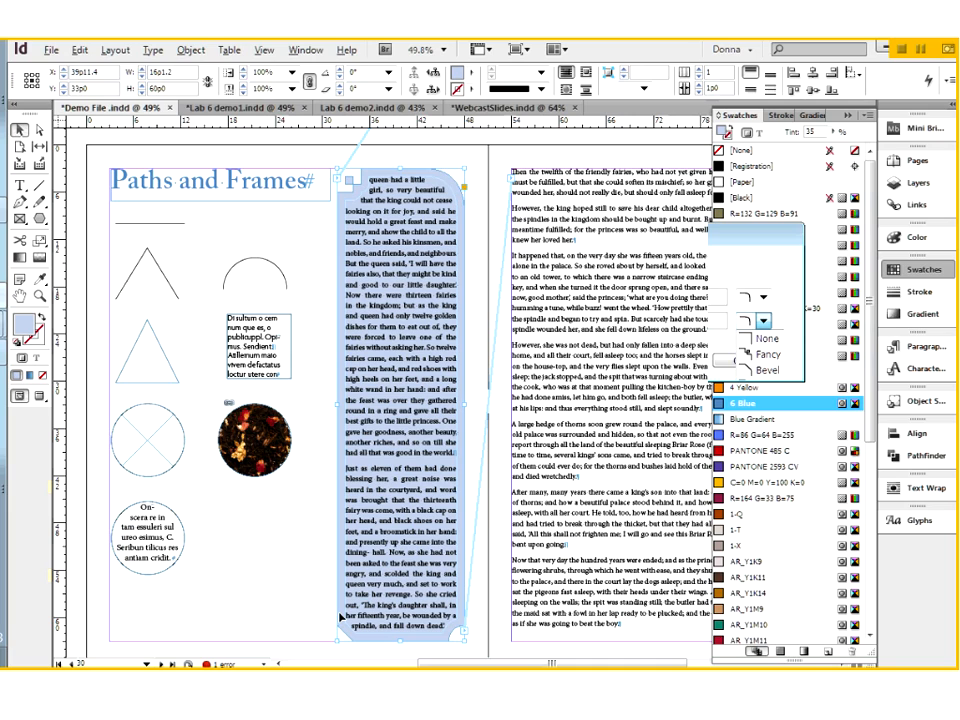
Deselect the text frame, preview the page without guides, and return to the normal screen mode.
left_click(249, 581)
key("w")
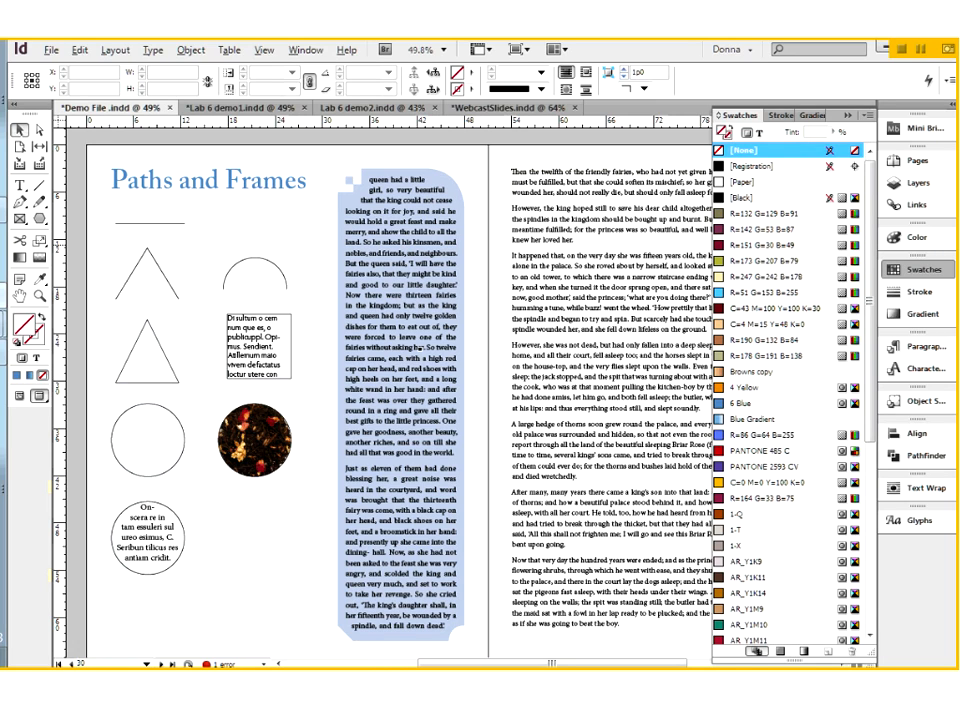
key("w")
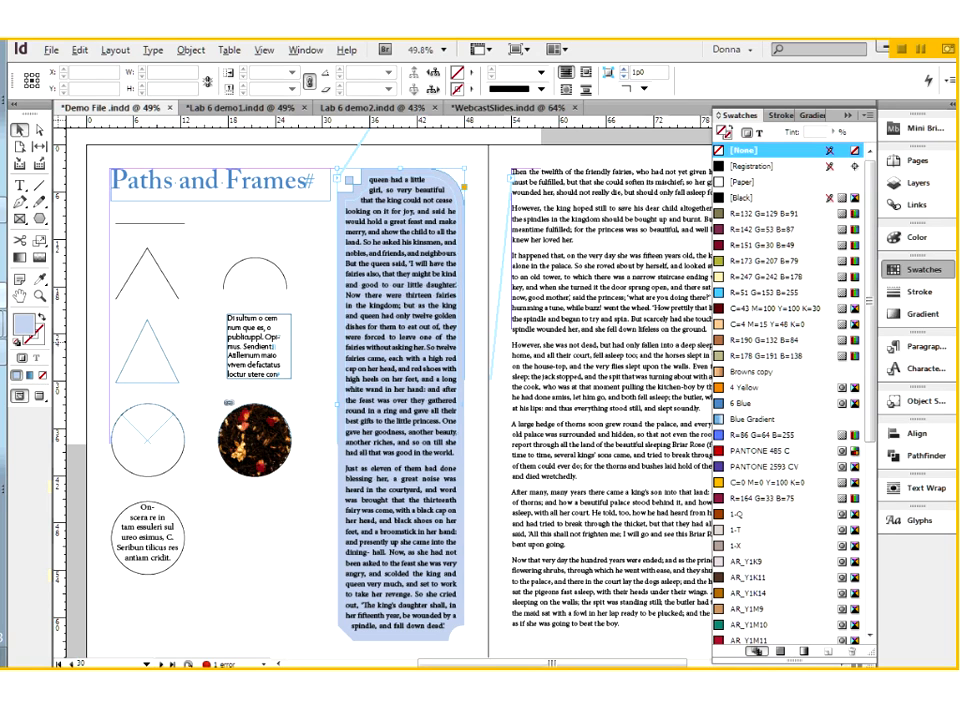
Enter live corner editing on the blue text frame and cycle all four corners together through the corner shapes, ending with Rounded.
left_click(466, 188)
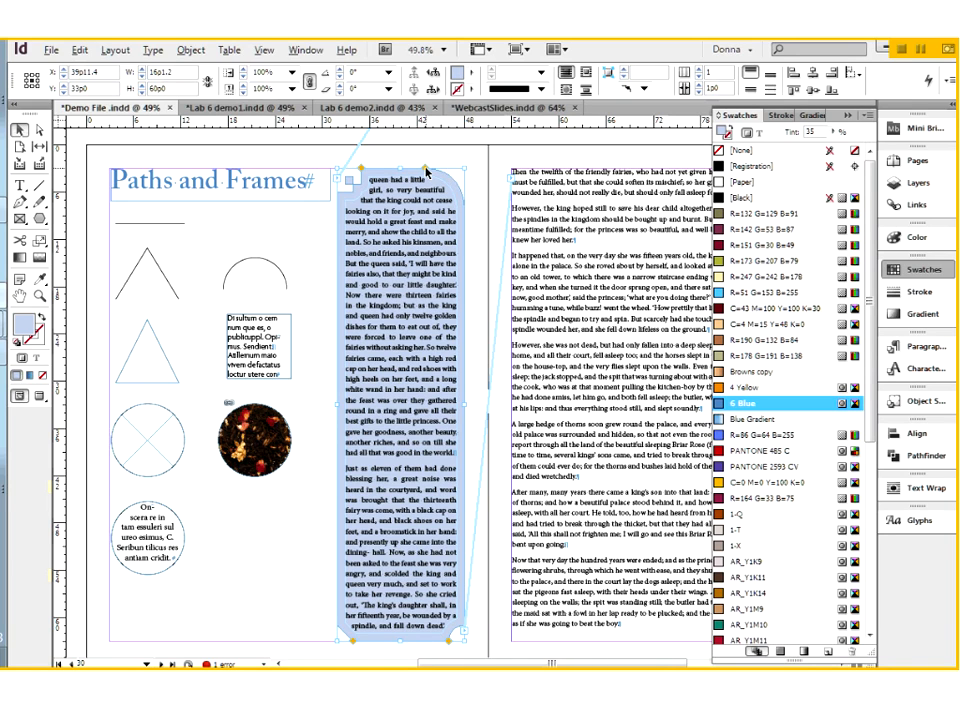
left_click(426, 172, "alt")
left_click(426, 172, "alt")
left_click(426, 172, "alt")
left_click(426, 172, "alt")
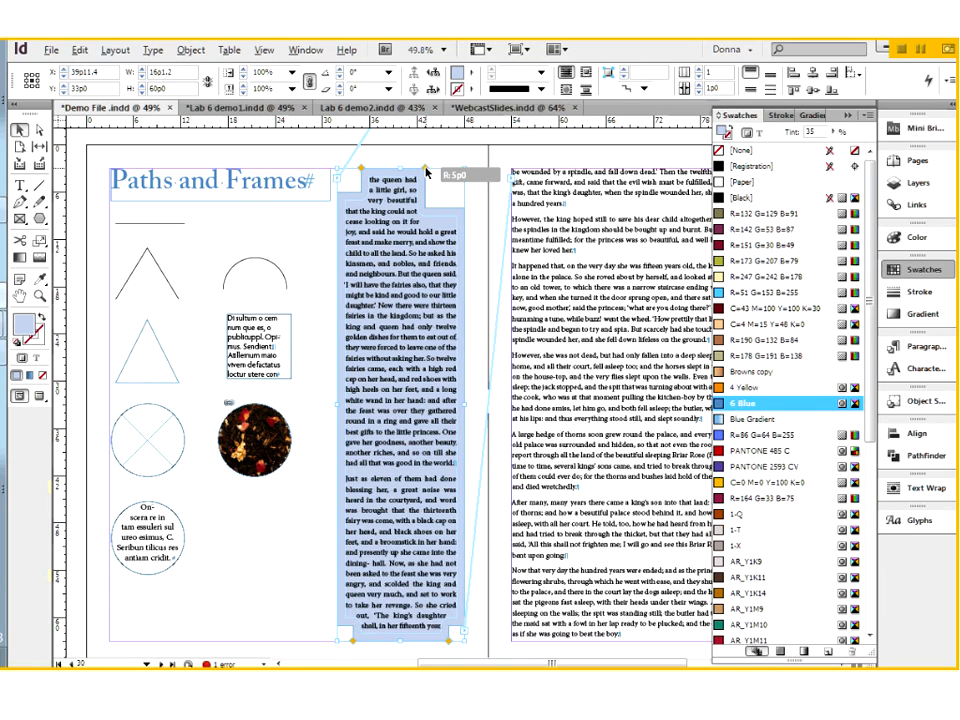
left_click_drag(426, 172, 459, 176)
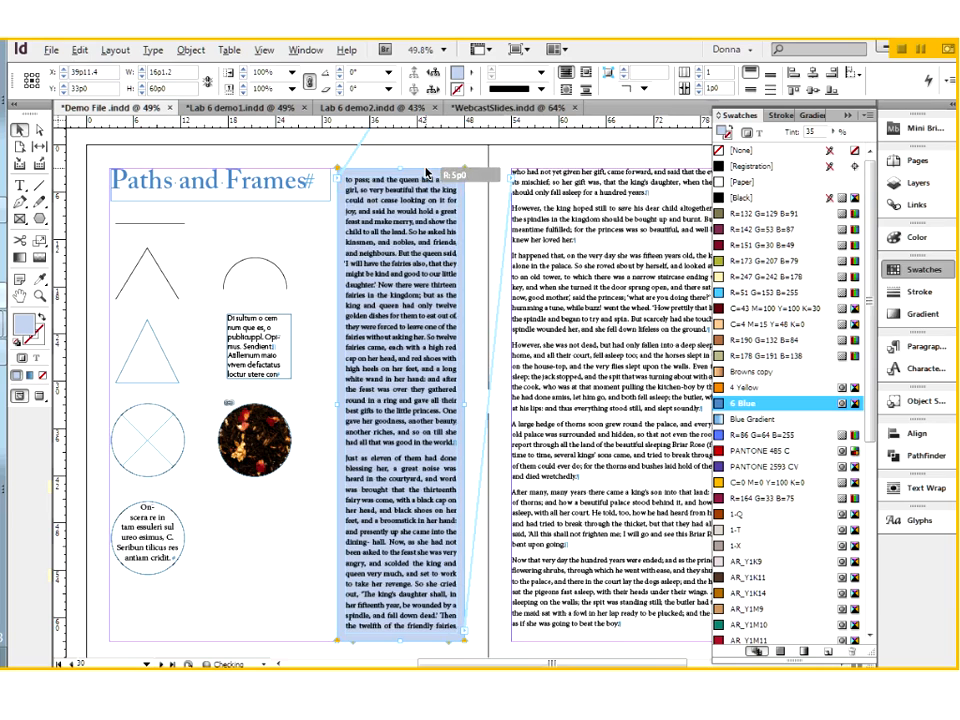
left_click(463, 168, "alt")
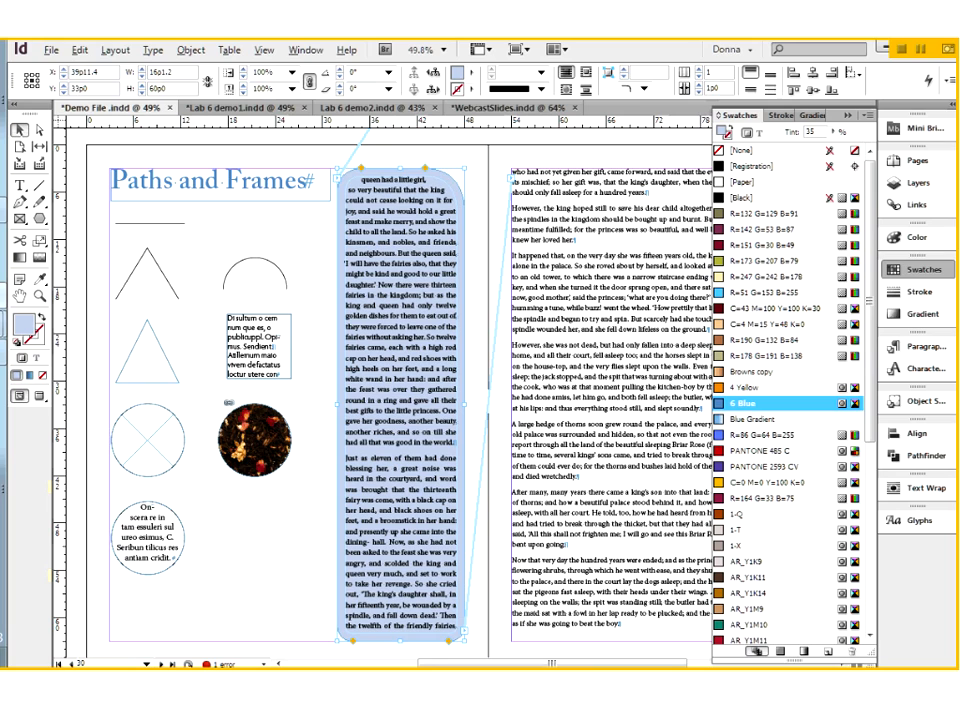
Cycle only the upper-right corner of the blue text frame to the Inset shape using its live corner handle.
left_click(425, 168, "alt+shift")
left_click(425, 168, "alt+shift")
left_click(425, 168, "alt+shift")
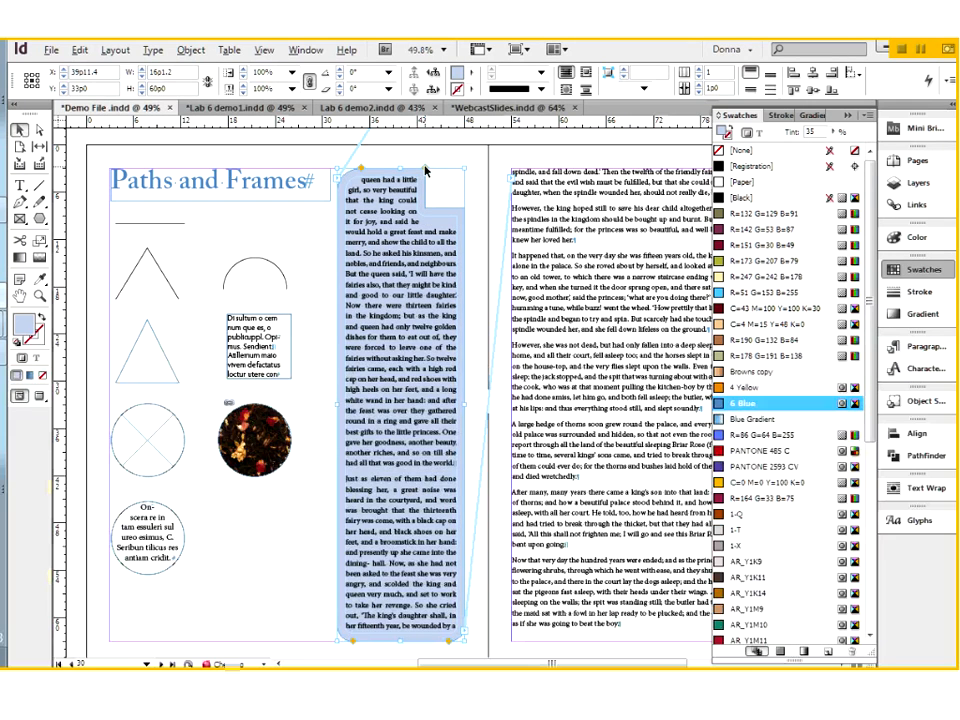
Cycle only the upper-right live corner of the blue text frame on to a plain square corner and deselect the frame.
left_click(425, 168, "alt+shift")
left_click(425, 168, "alt+shift")
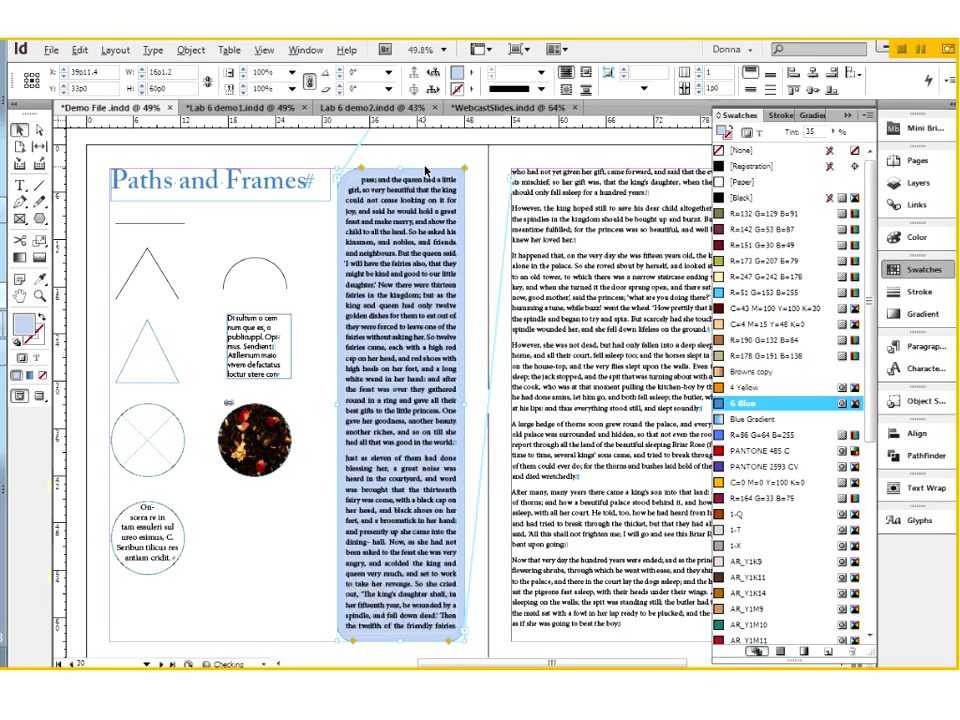
key("ctrl+shift+a")
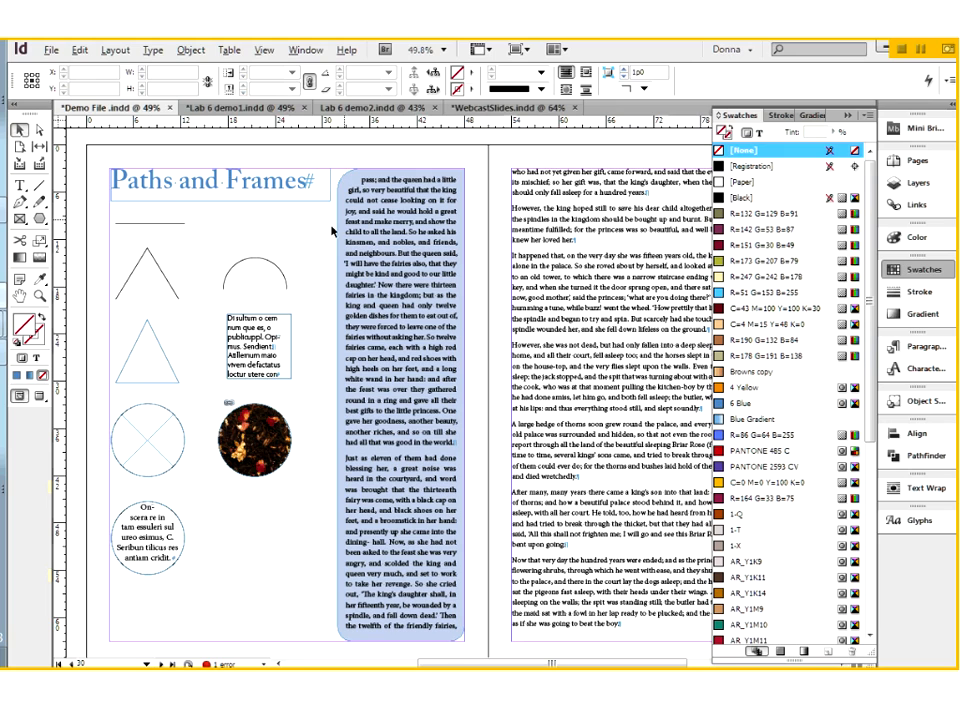
Fill the open semicircular path with the C=43 M=100 Y=100 K=30 swatch, deselect it and magnify it to inspect its unstroked open side.
left_click(433, 285)
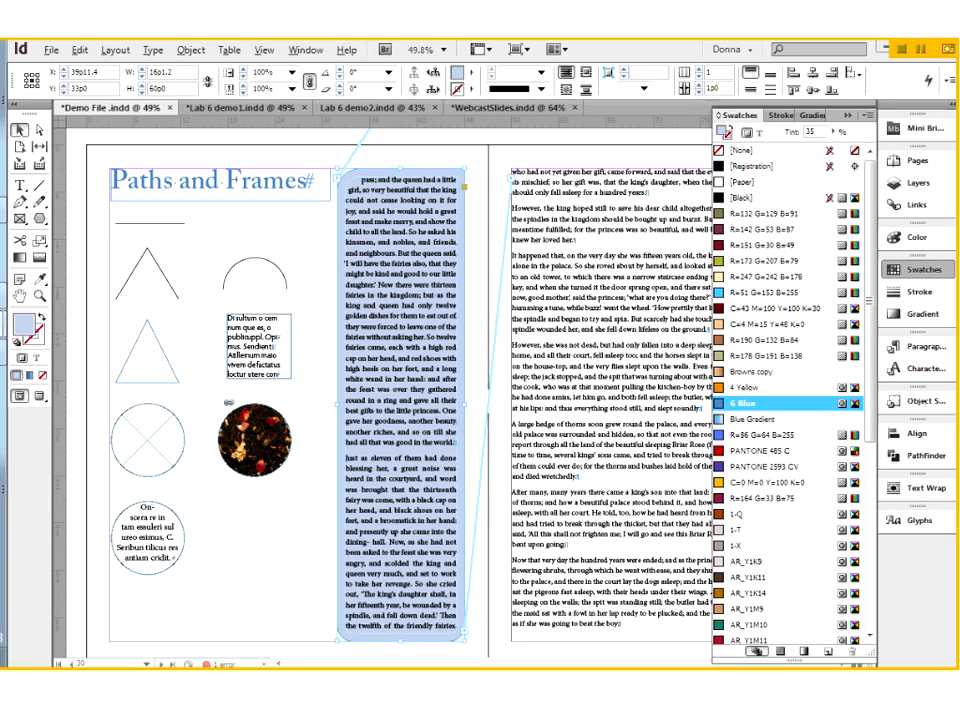
left_click(268, 342)
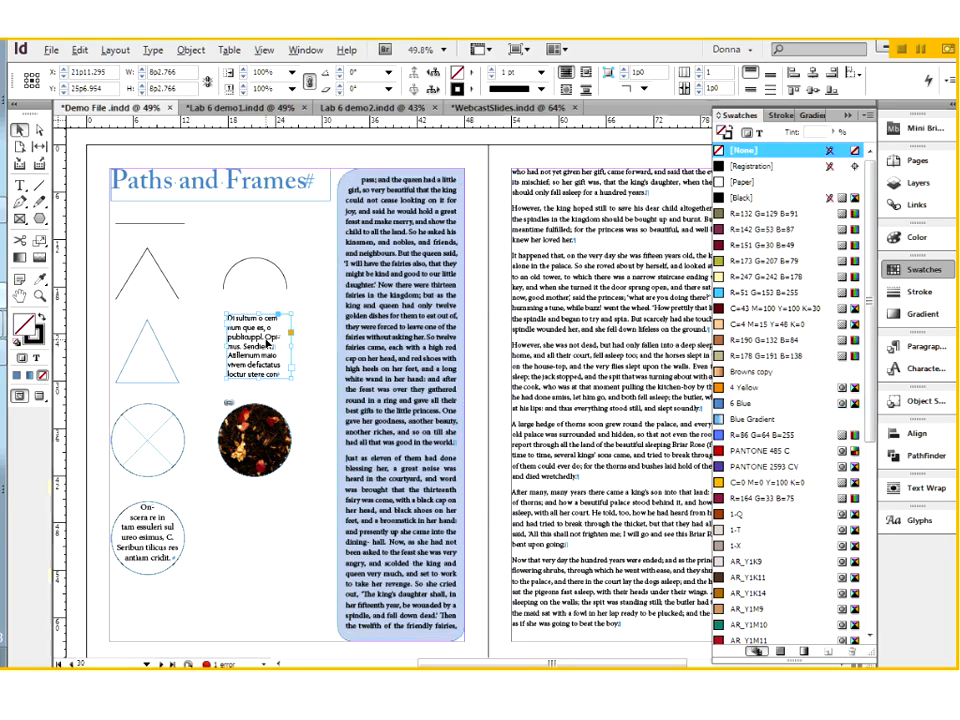
left_click(254, 265)
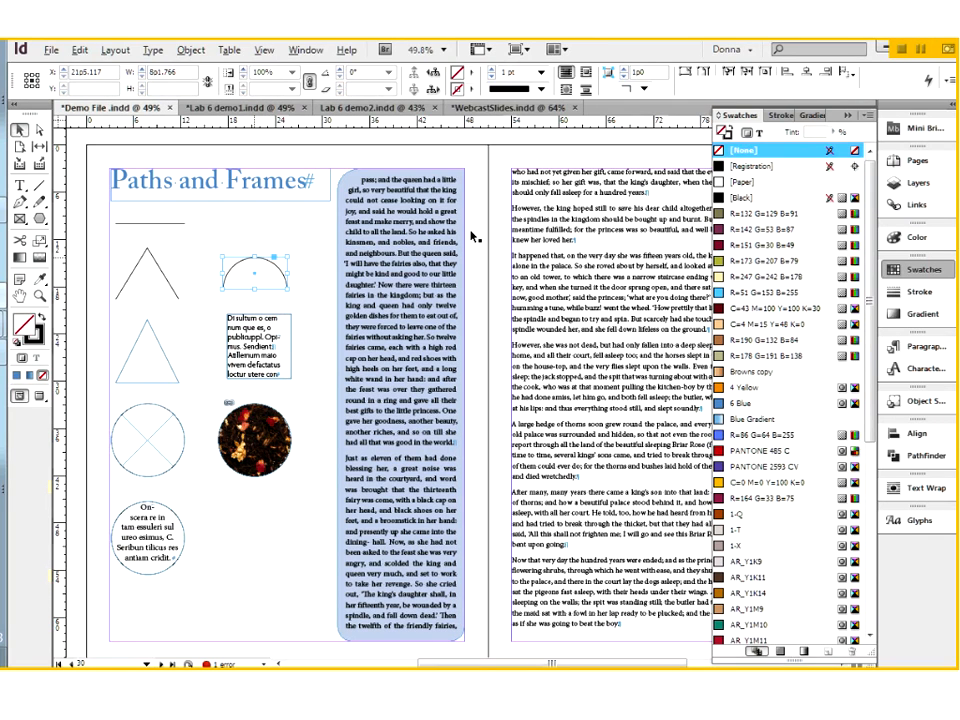
left_click(722, 310)
left_click(180, 292)
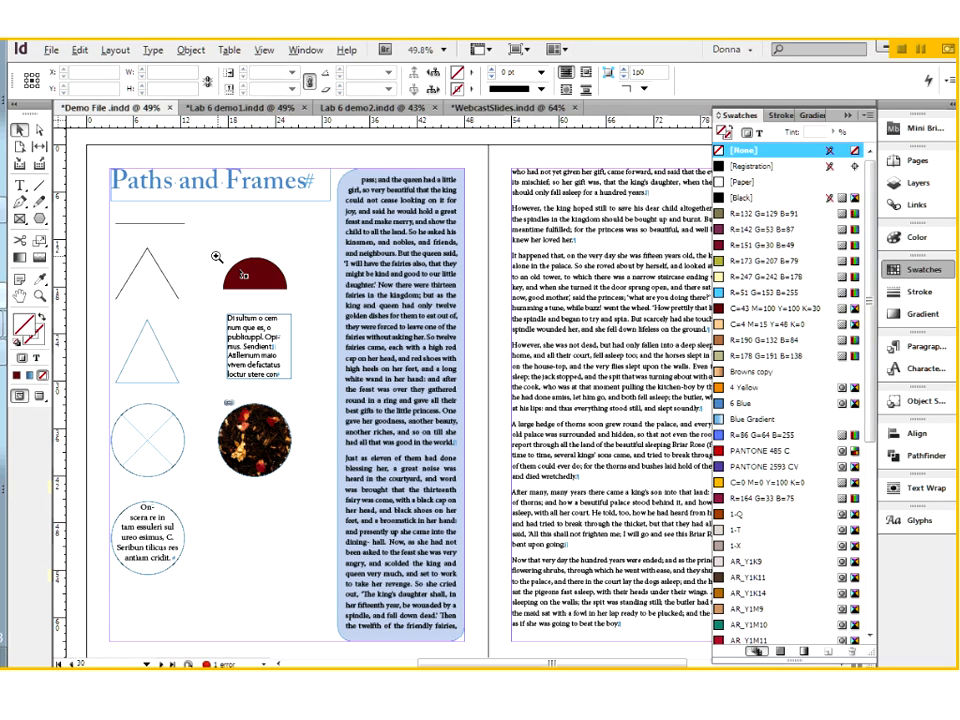
left_click_drag(160, 188, 318, 312)
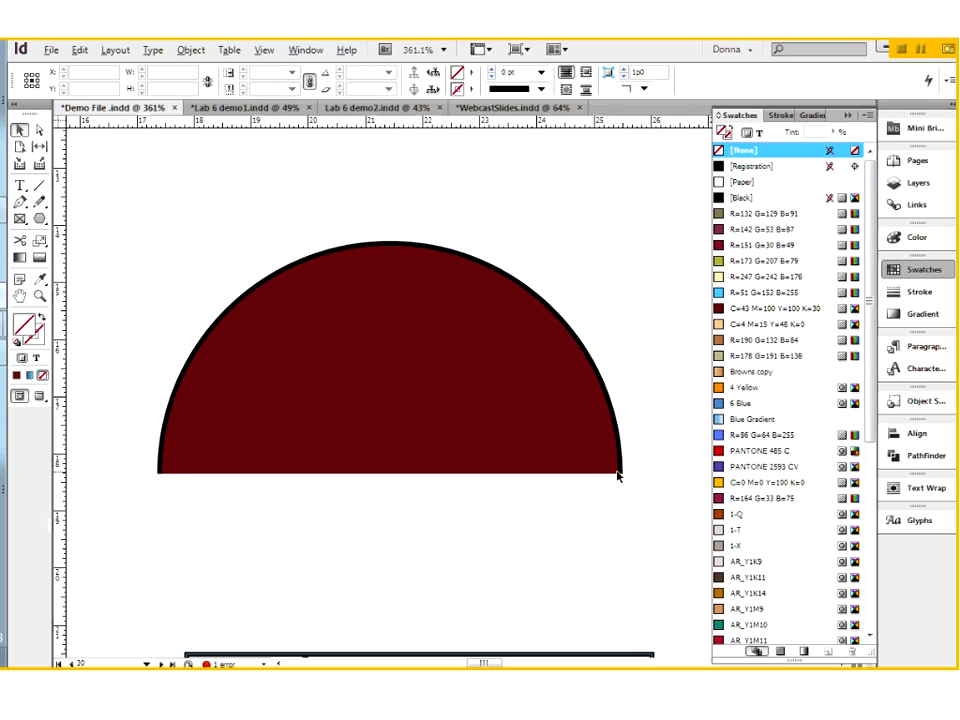
Fill the open black V-shaped path beside the semicircle with the R=151 G=30 B=49 swatch and deselect it.
left_click_drag(111, 514, 555, 450)
left_click(558, 446)
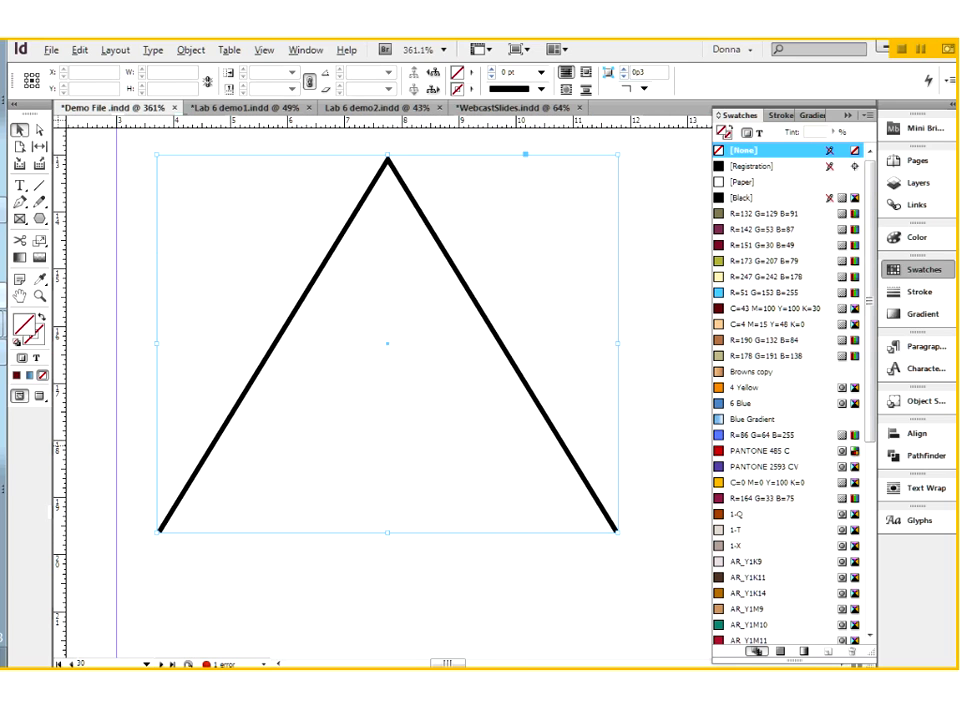
left_click(727, 246)
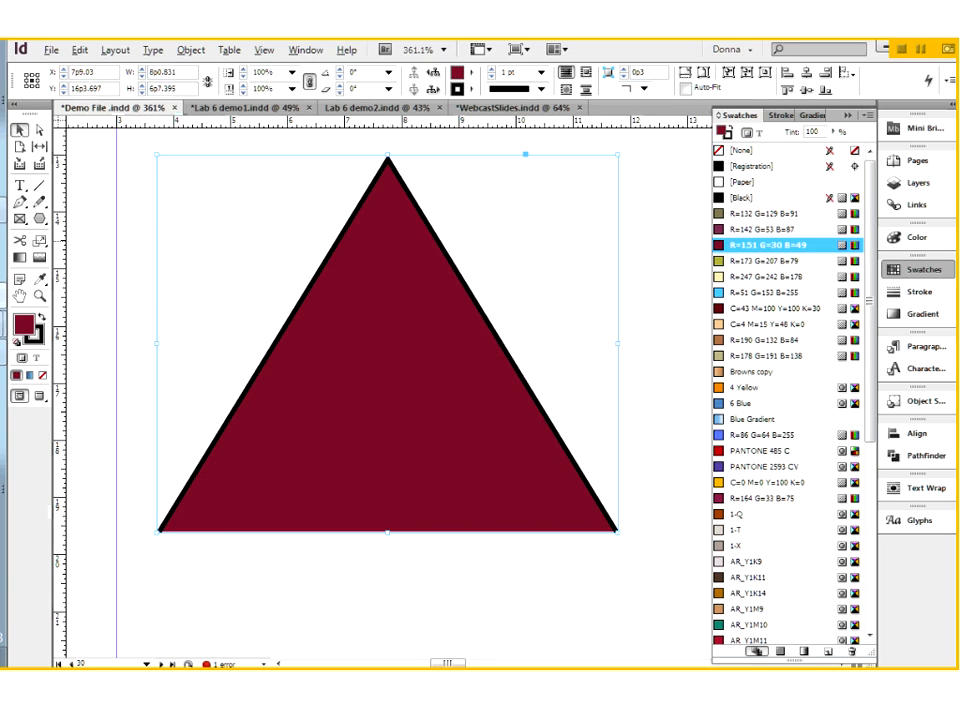
left_click(181, 575)
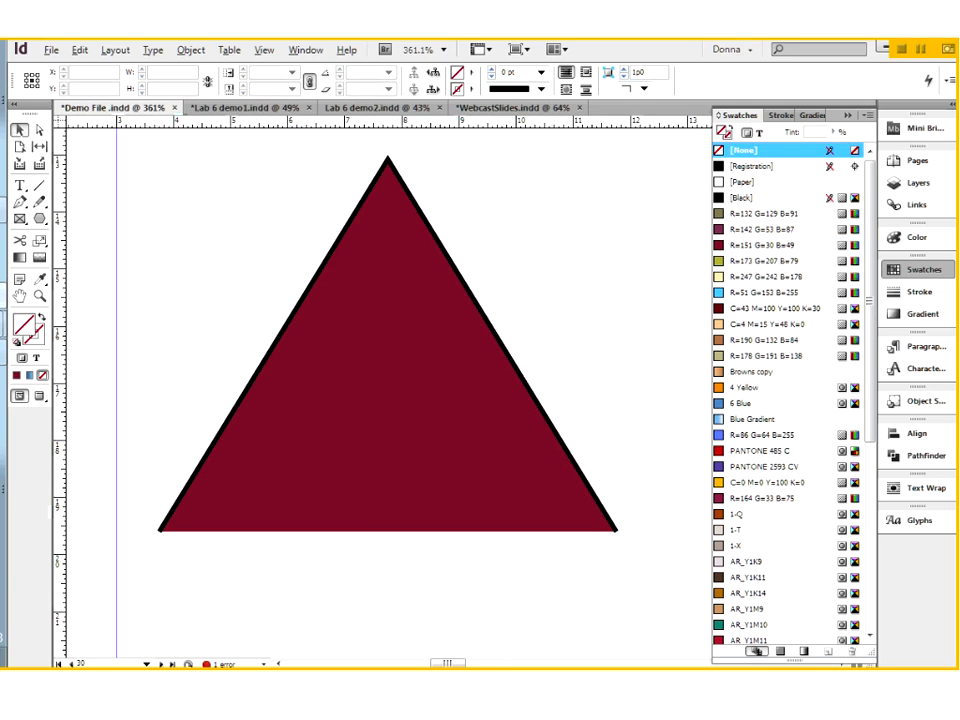